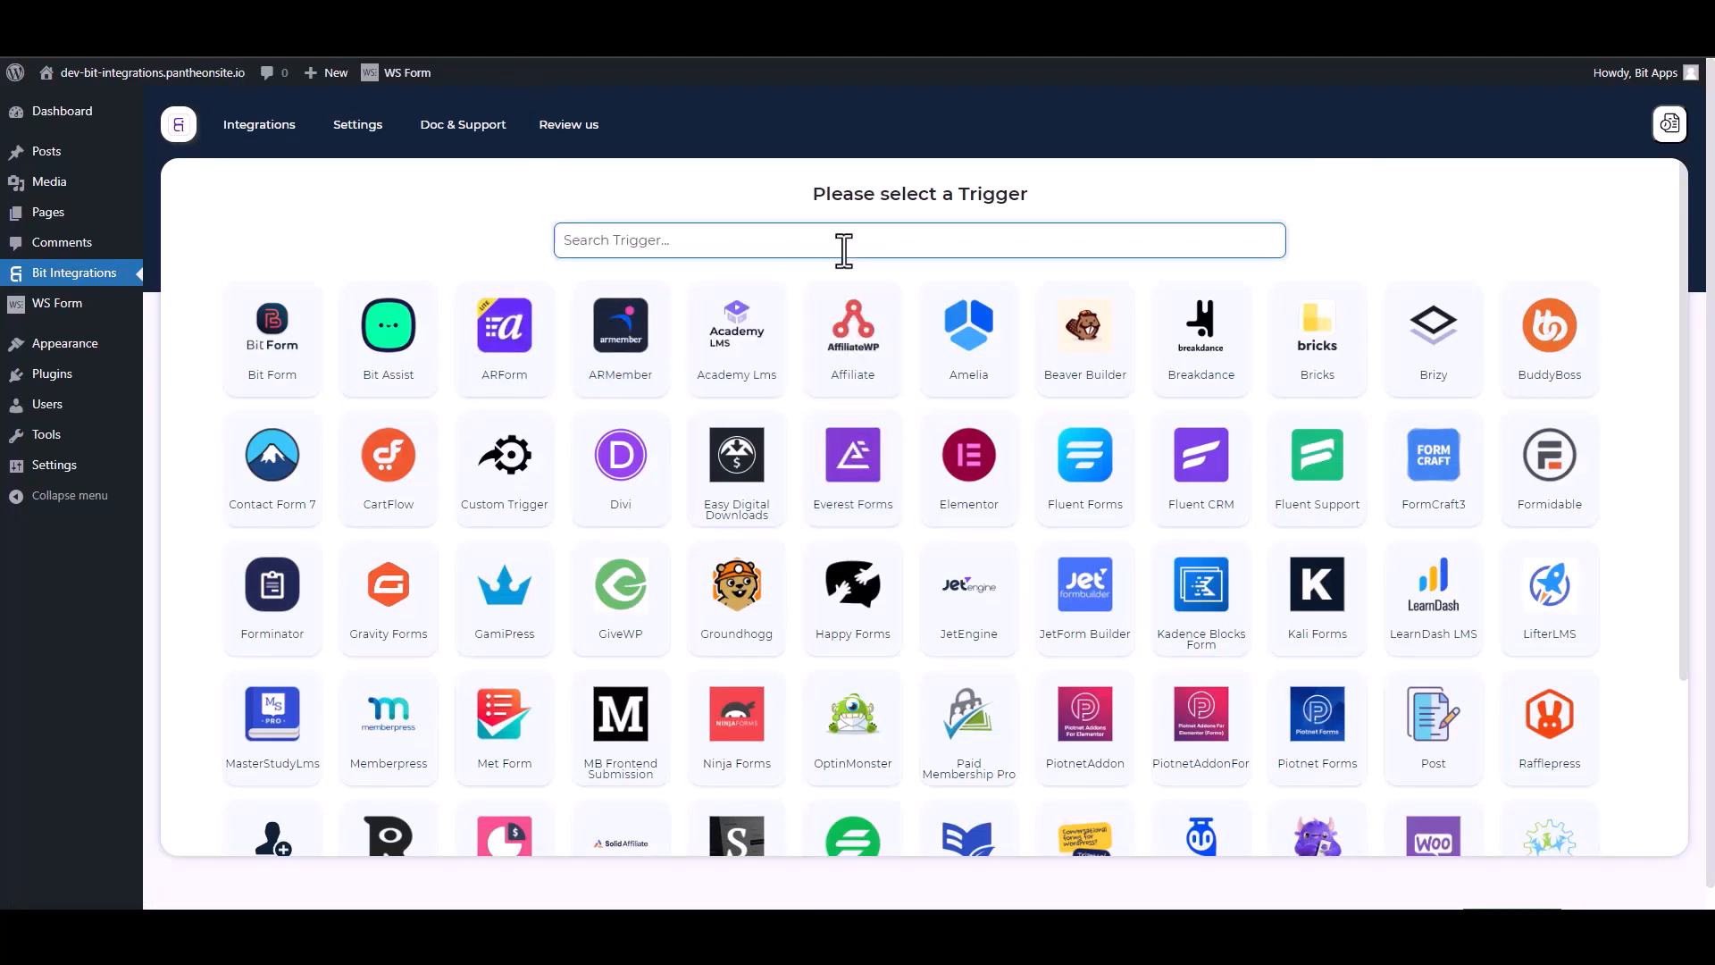
Step: Search the triggers for 'ws' and pick WS Form as the integration trigger
{"action": "type", "text": "ws"}
{"action": "left_click", "coordinate": [898, 352]}
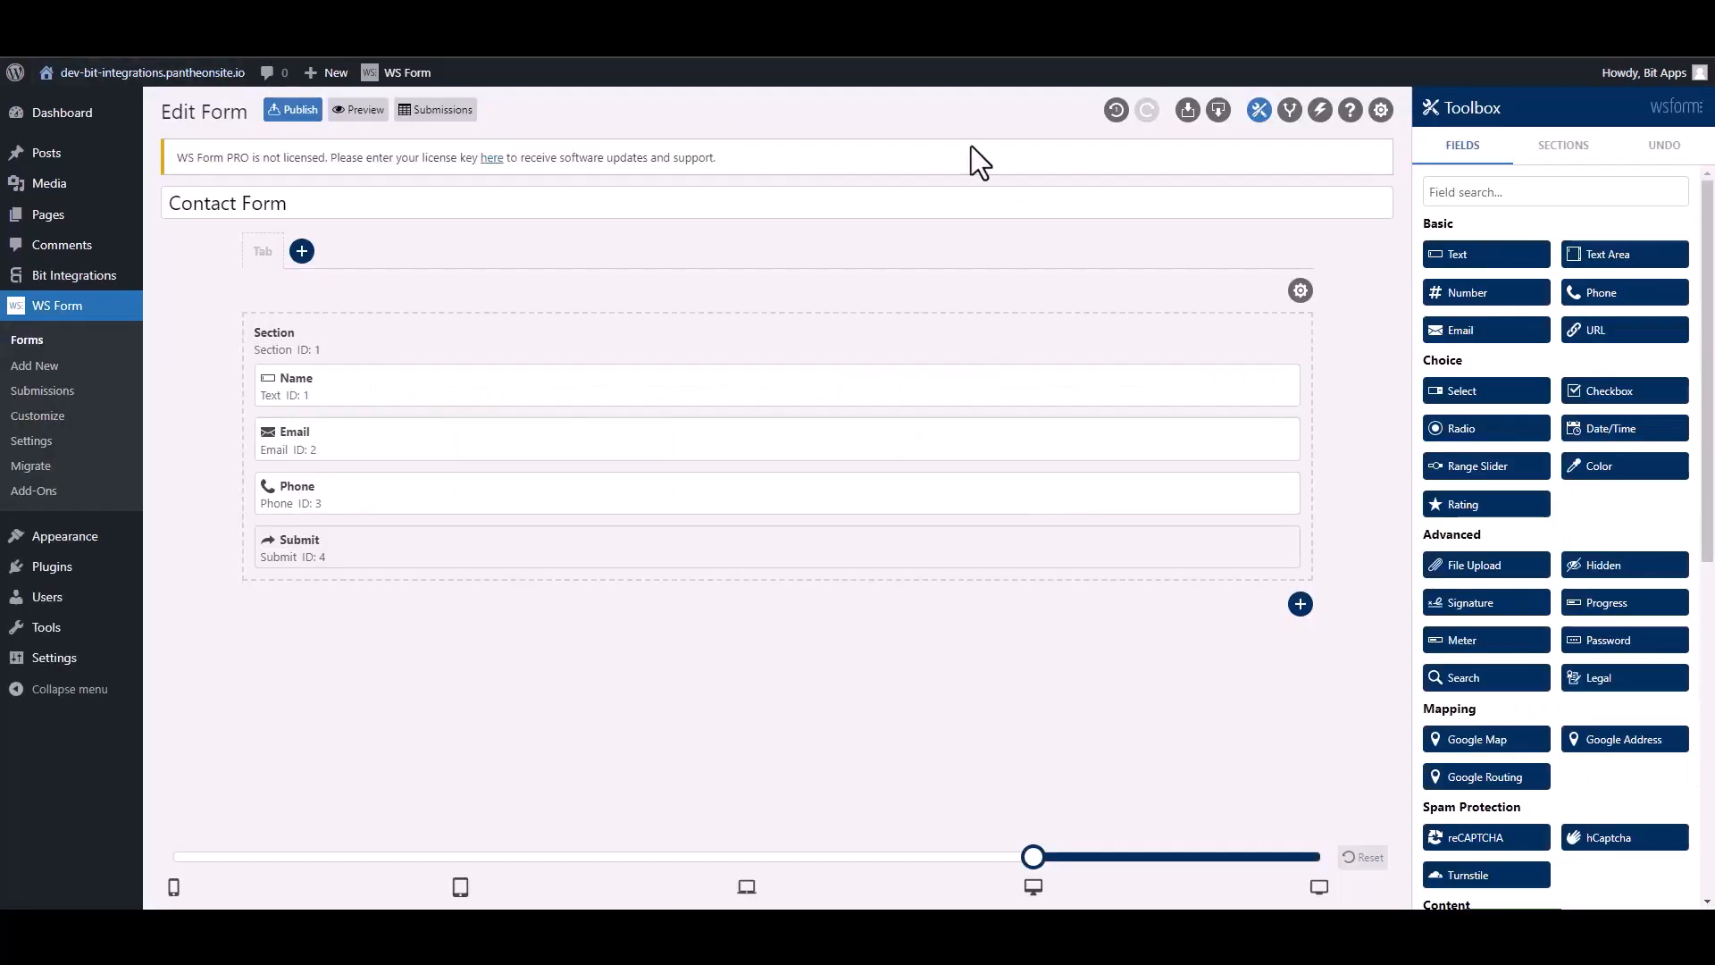
Step: Add a new action to the Contact Form's Actions list and name it 'Bit Integrations'
{"action": "left_click", "coordinate": [1319, 111]}
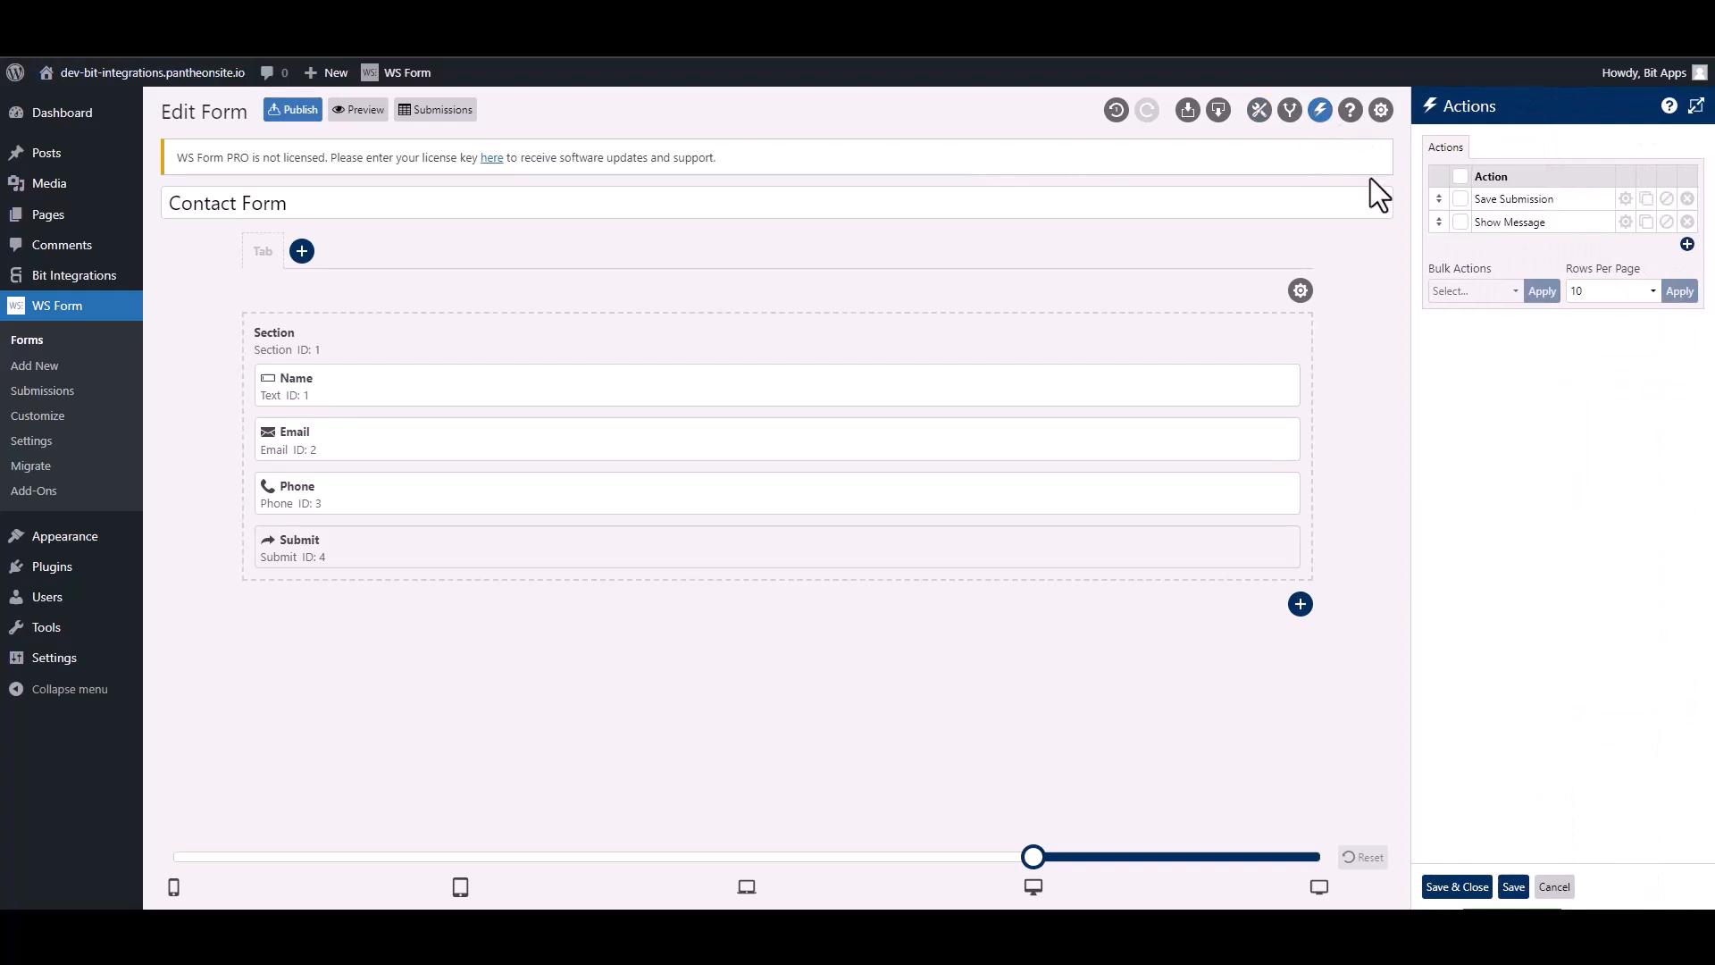
{"action": "left_click", "coordinate": [1684, 246]}
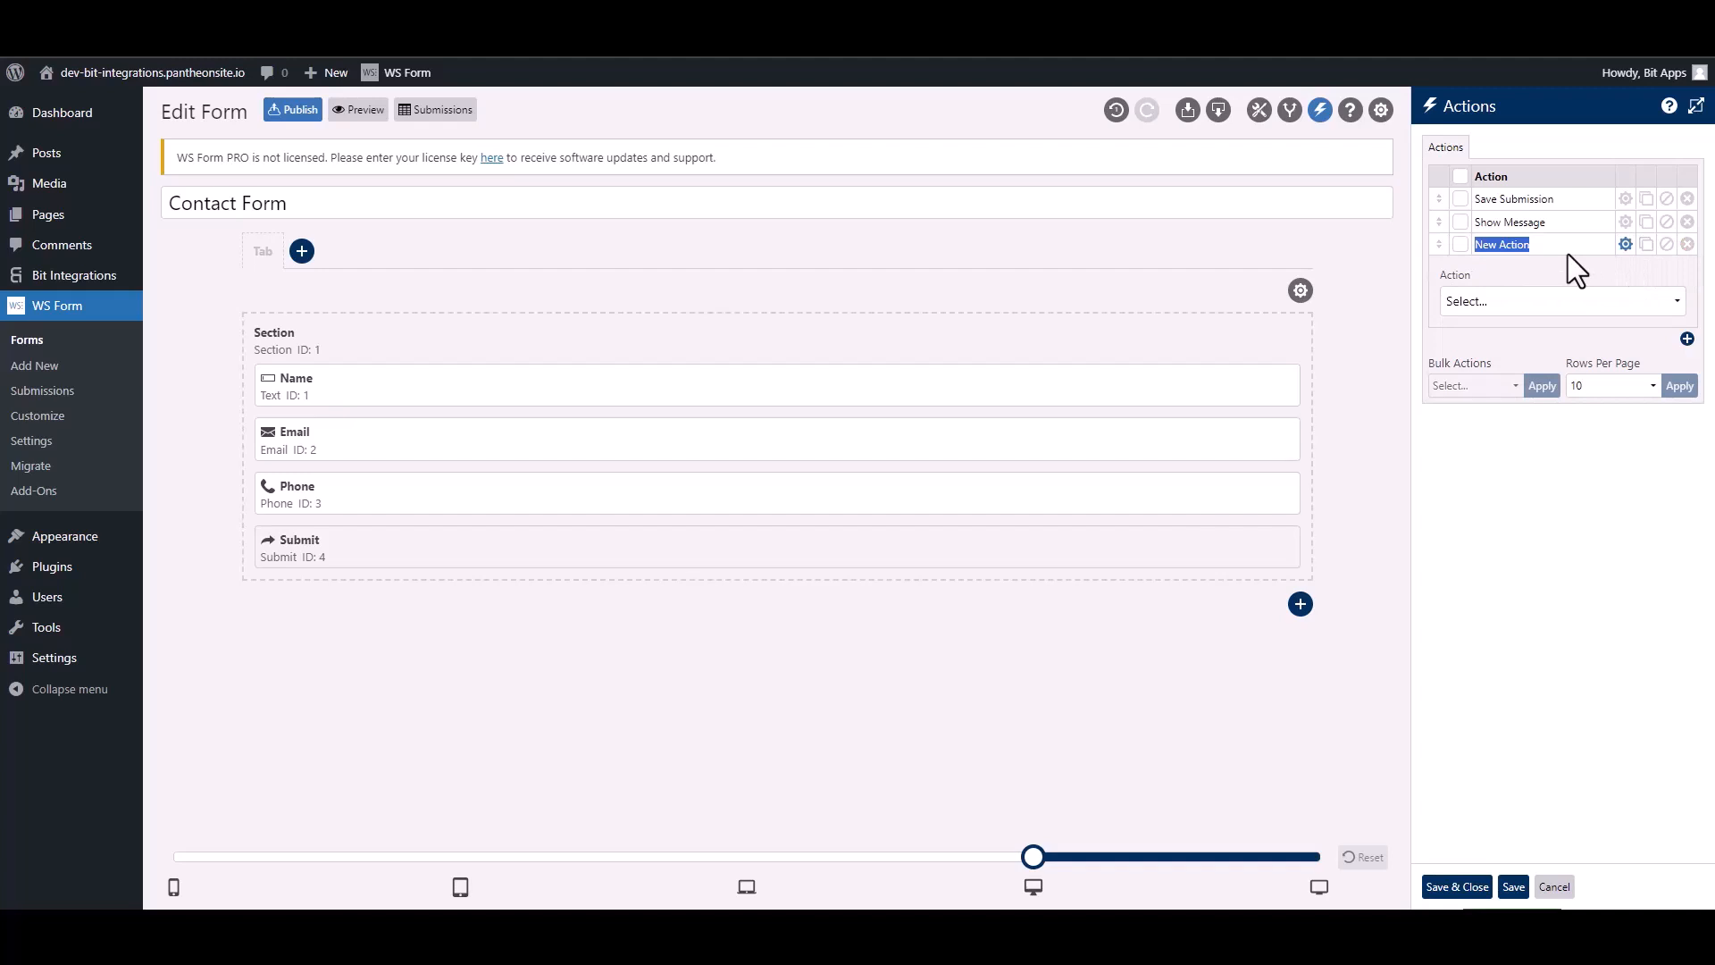
{"action": "type", "text": "Bit Integra"}
Step: Make the action a Run WordPress Hook, type do_action, with hook tag ws_form_action_for_bi, and save it
{"action": "left_click", "coordinate": [1534, 304]}
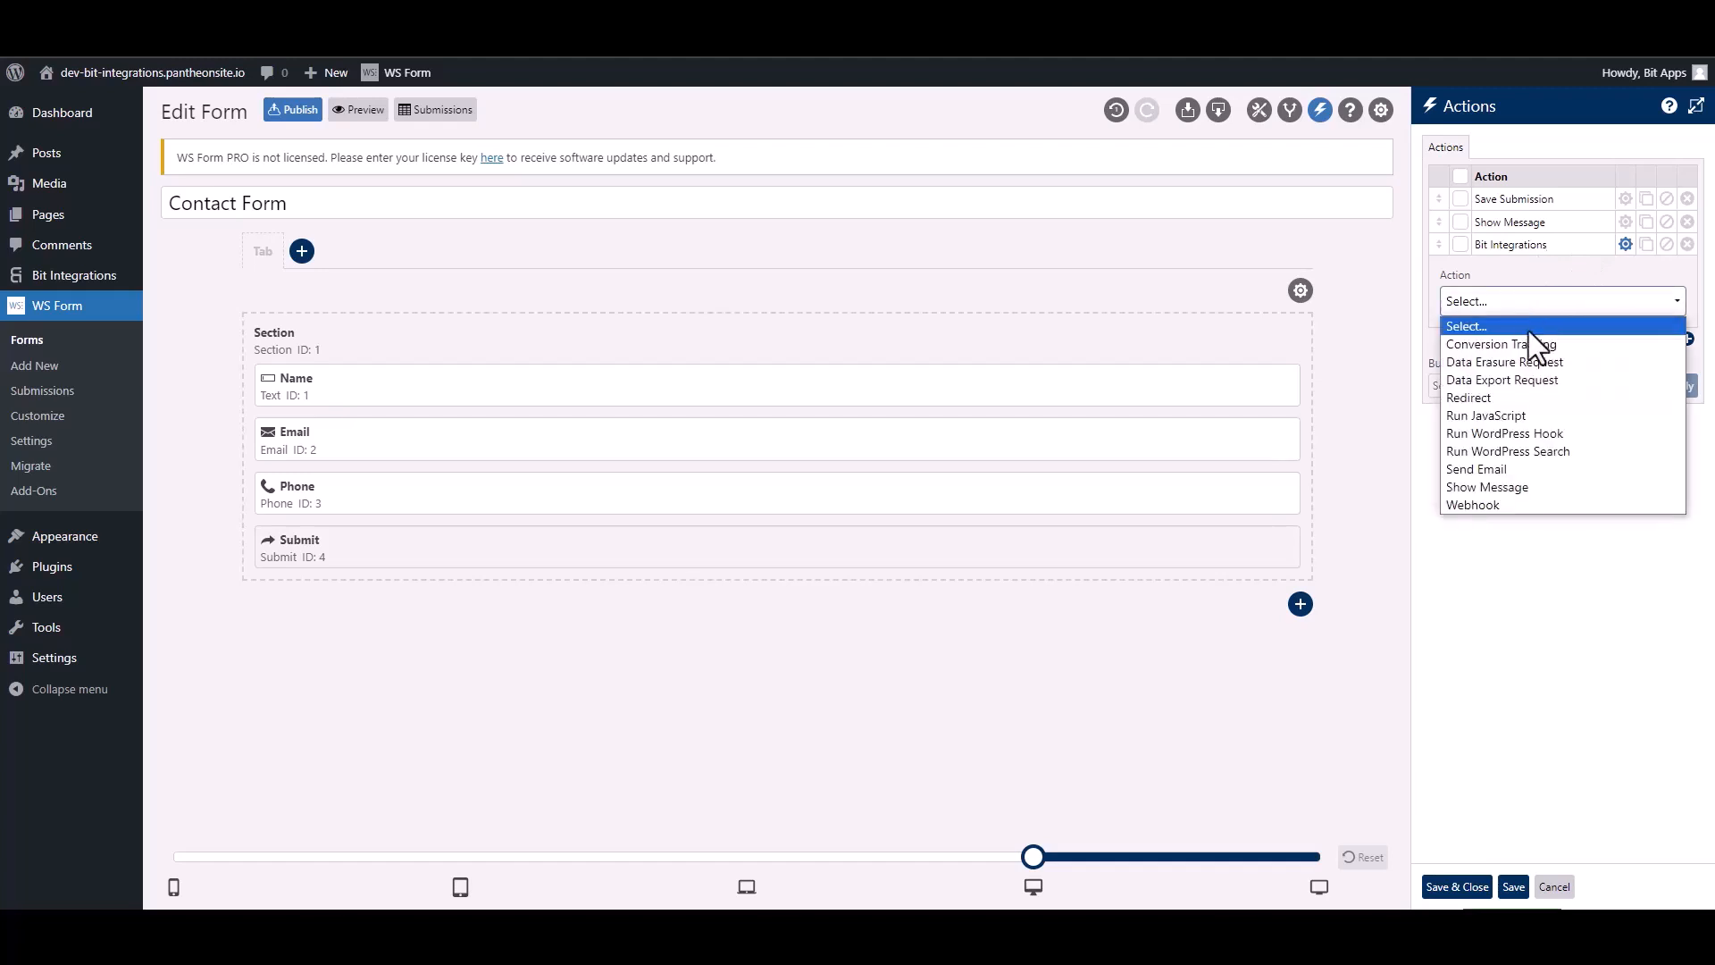
{"action": "left_click", "coordinate": [1556, 432]}
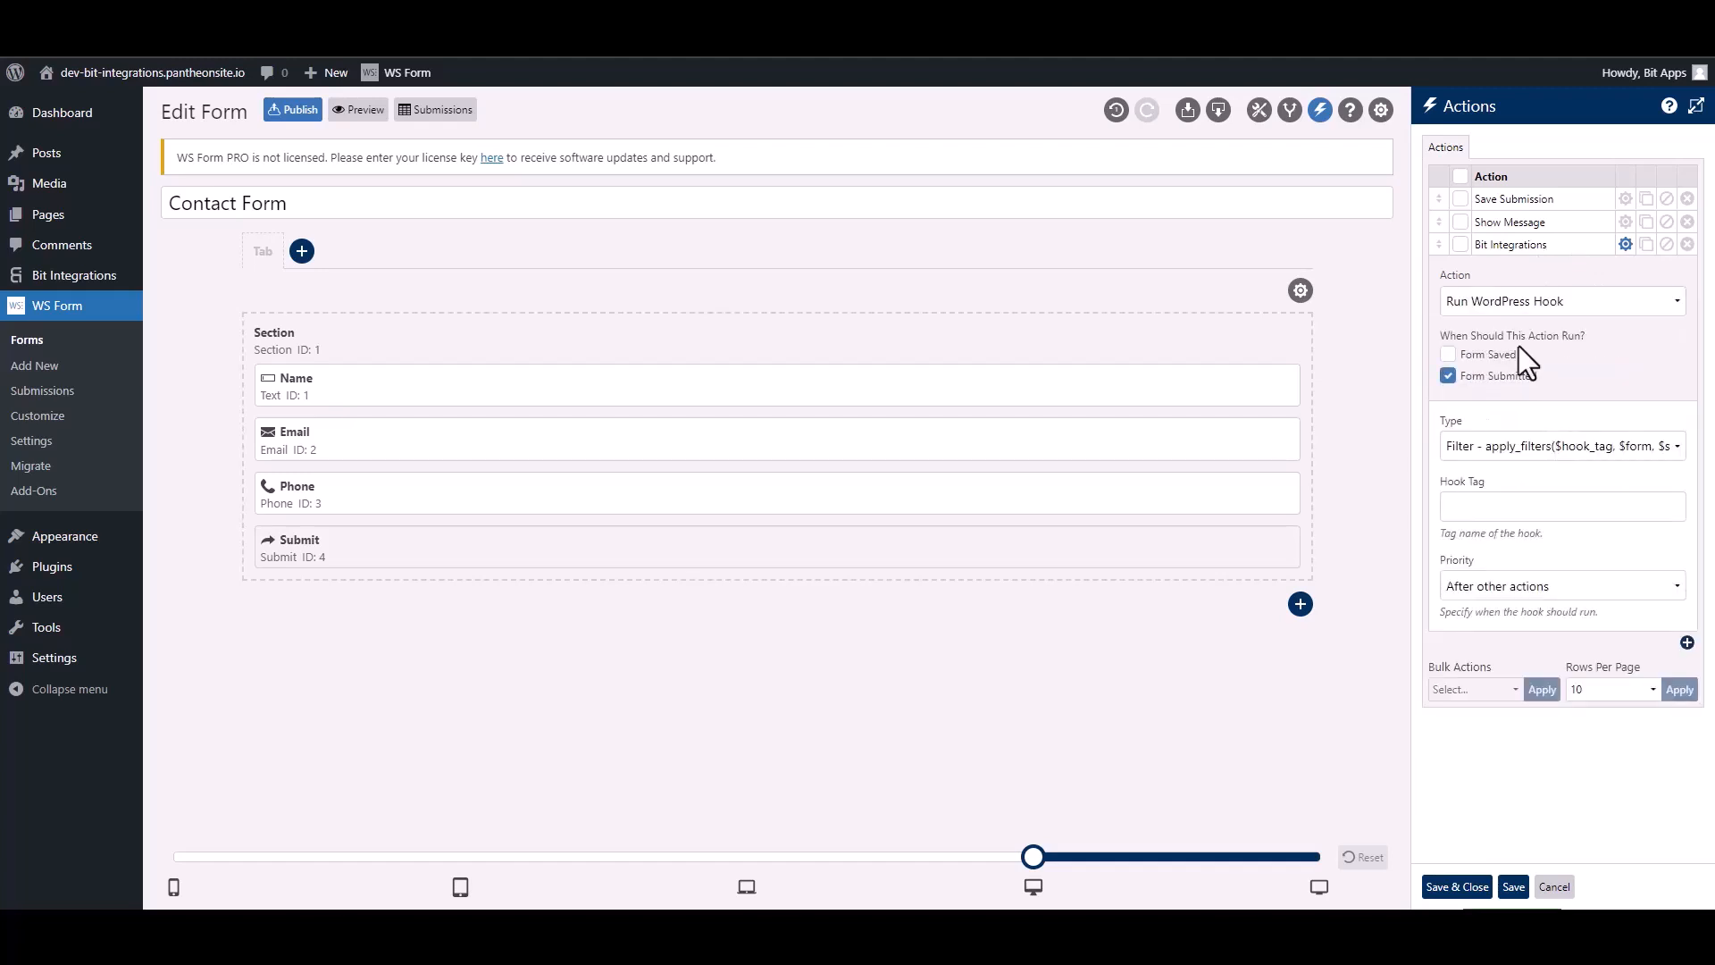
{"action": "left_click", "coordinate": [1488, 453]}
{"action": "left_click", "coordinate": [1491, 488]}
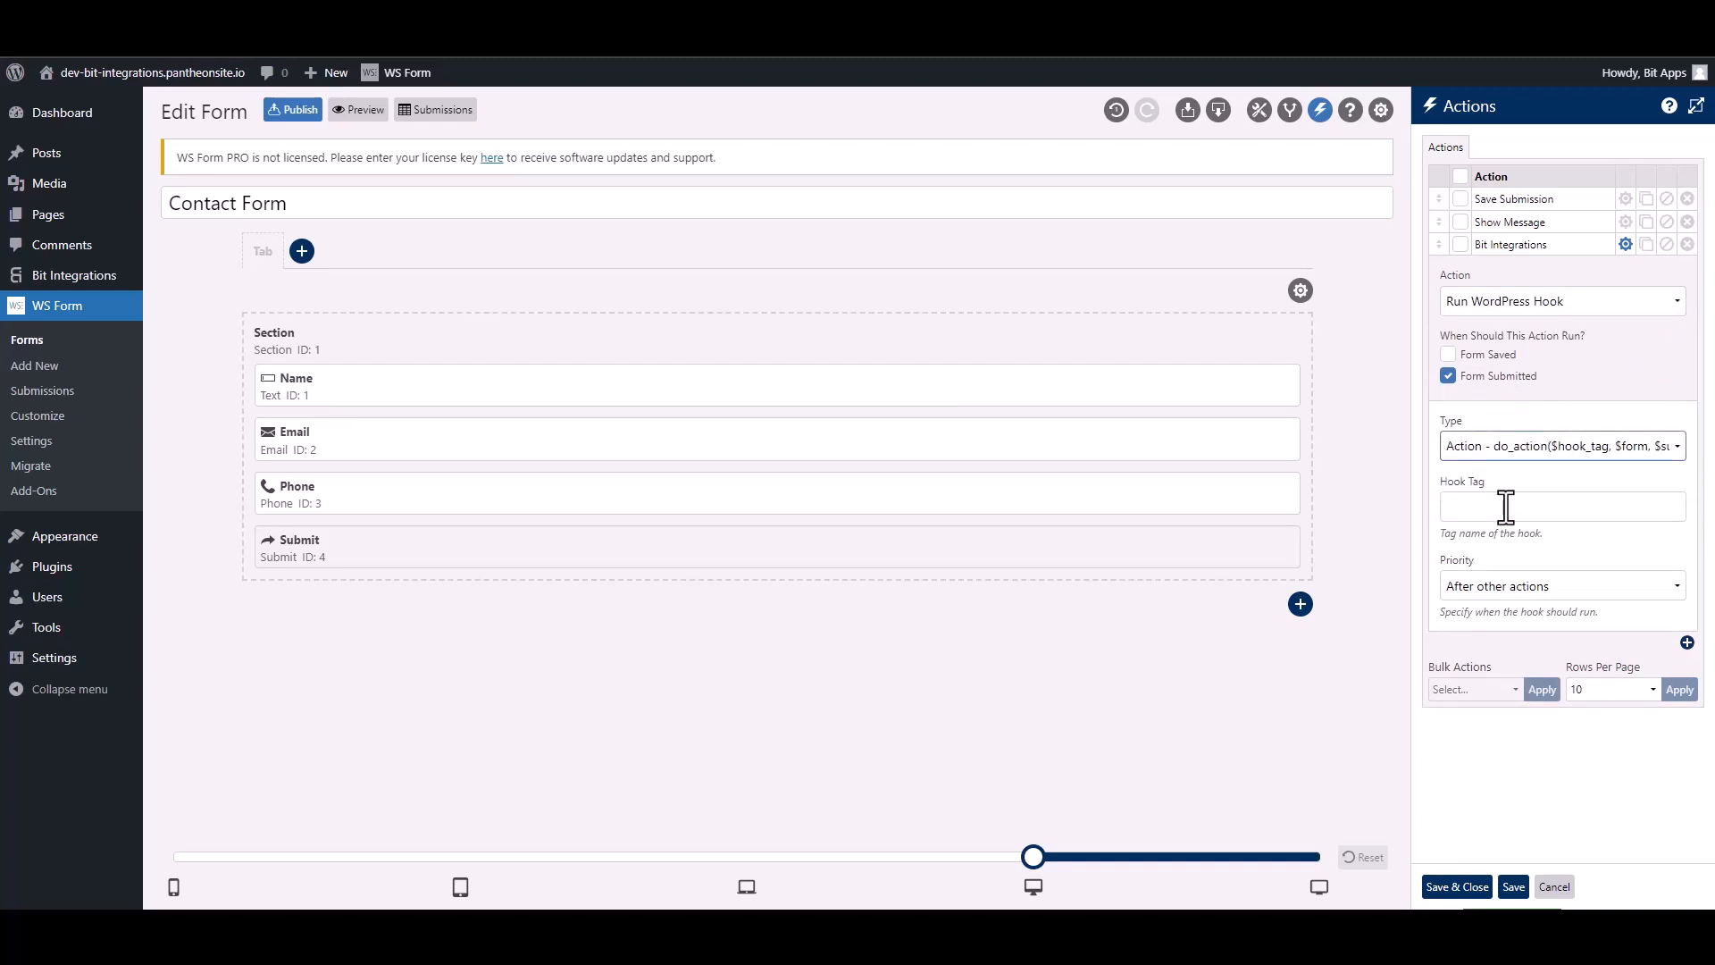
{"action": "left_click", "coordinate": [1506, 507]}
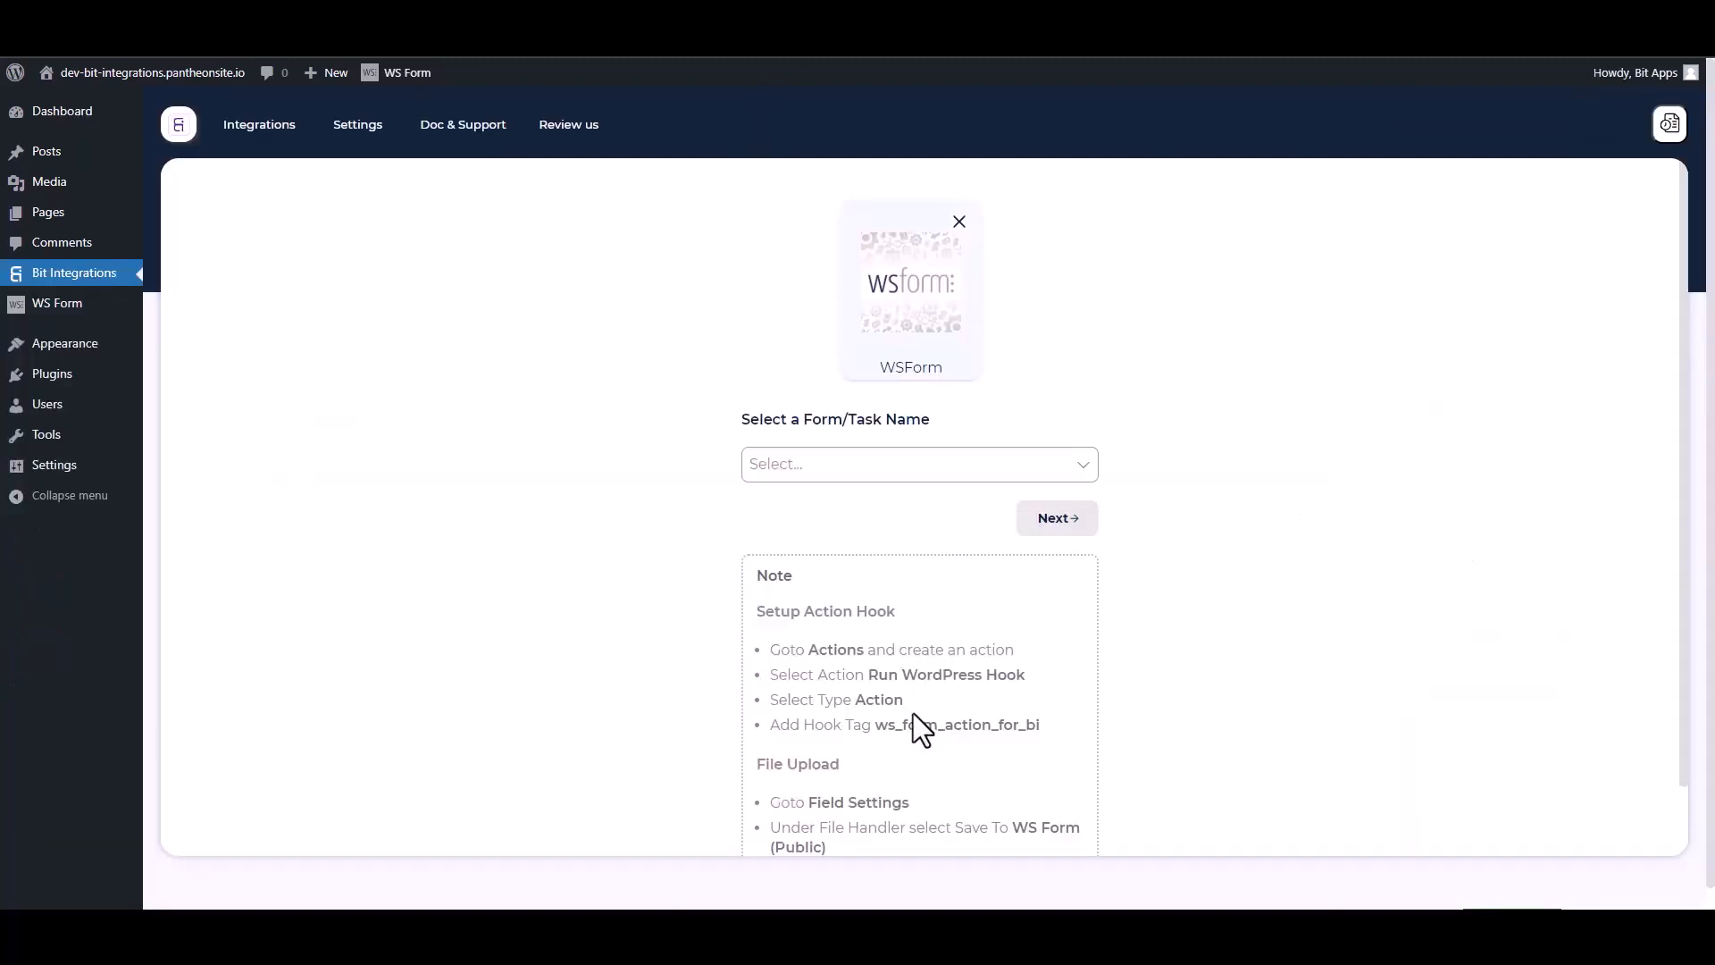
{"action": "left_click_drag", "start_coordinate": [1052, 736], "coordinate": [884, 725]}
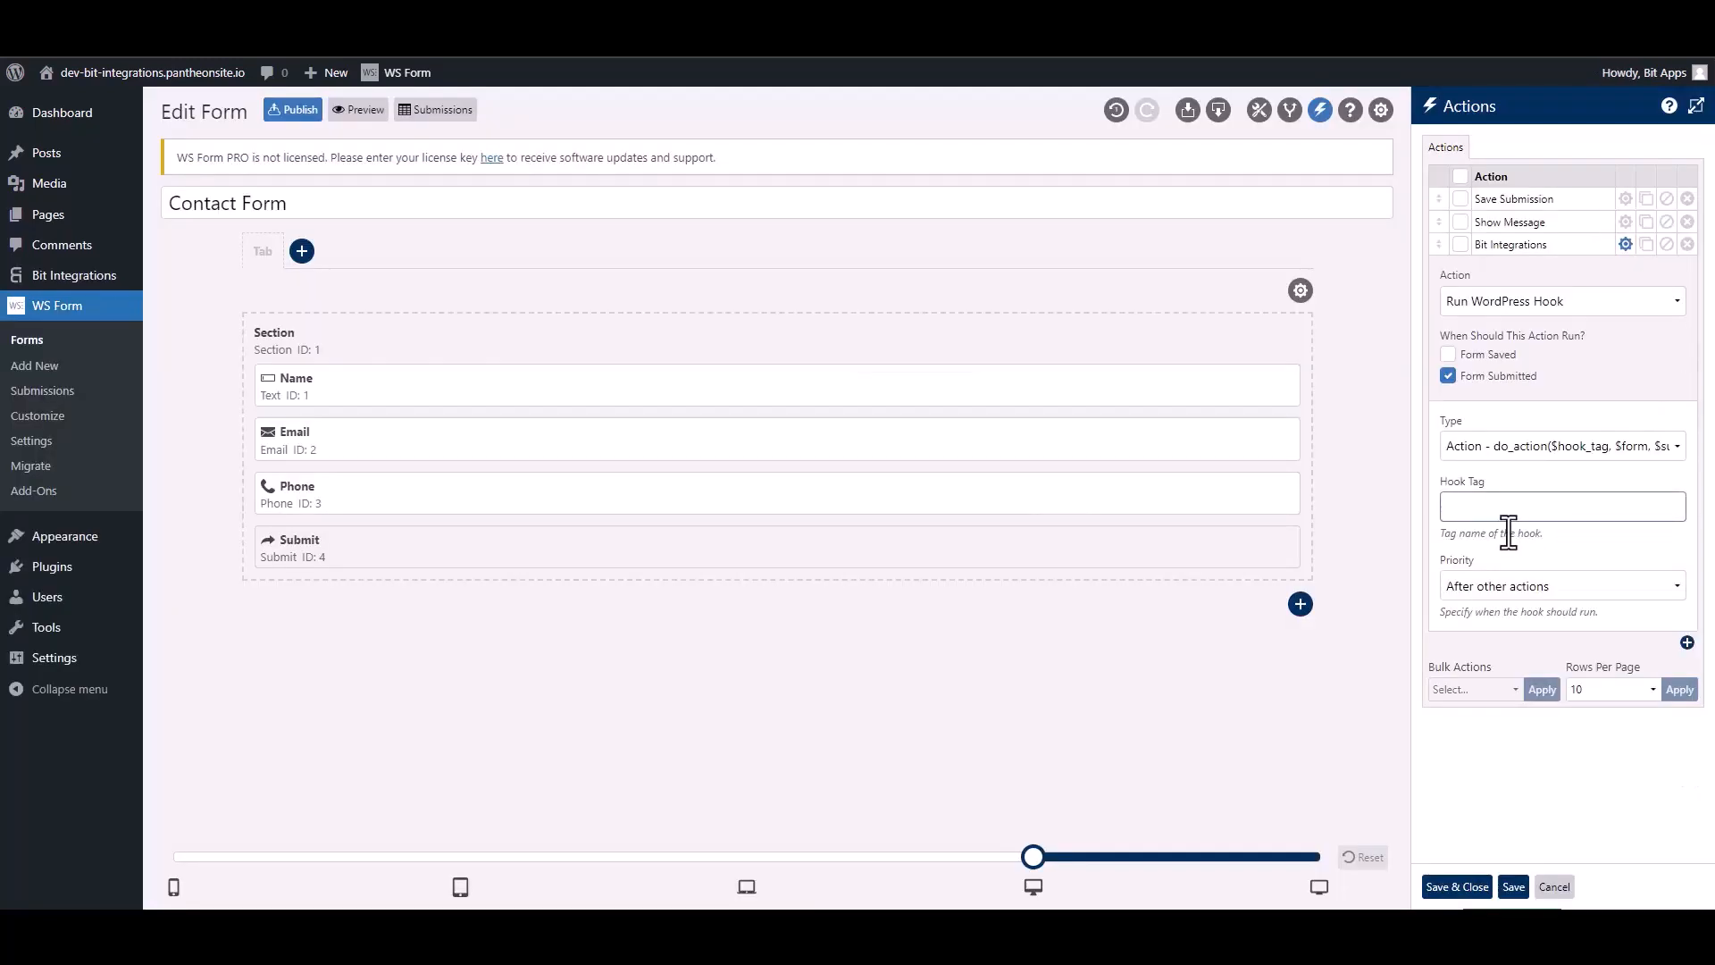
{"action": "type", "text": "ws_form_action_for_bi"}
{"action": "left_click", "coordinate": [1463, 887]}
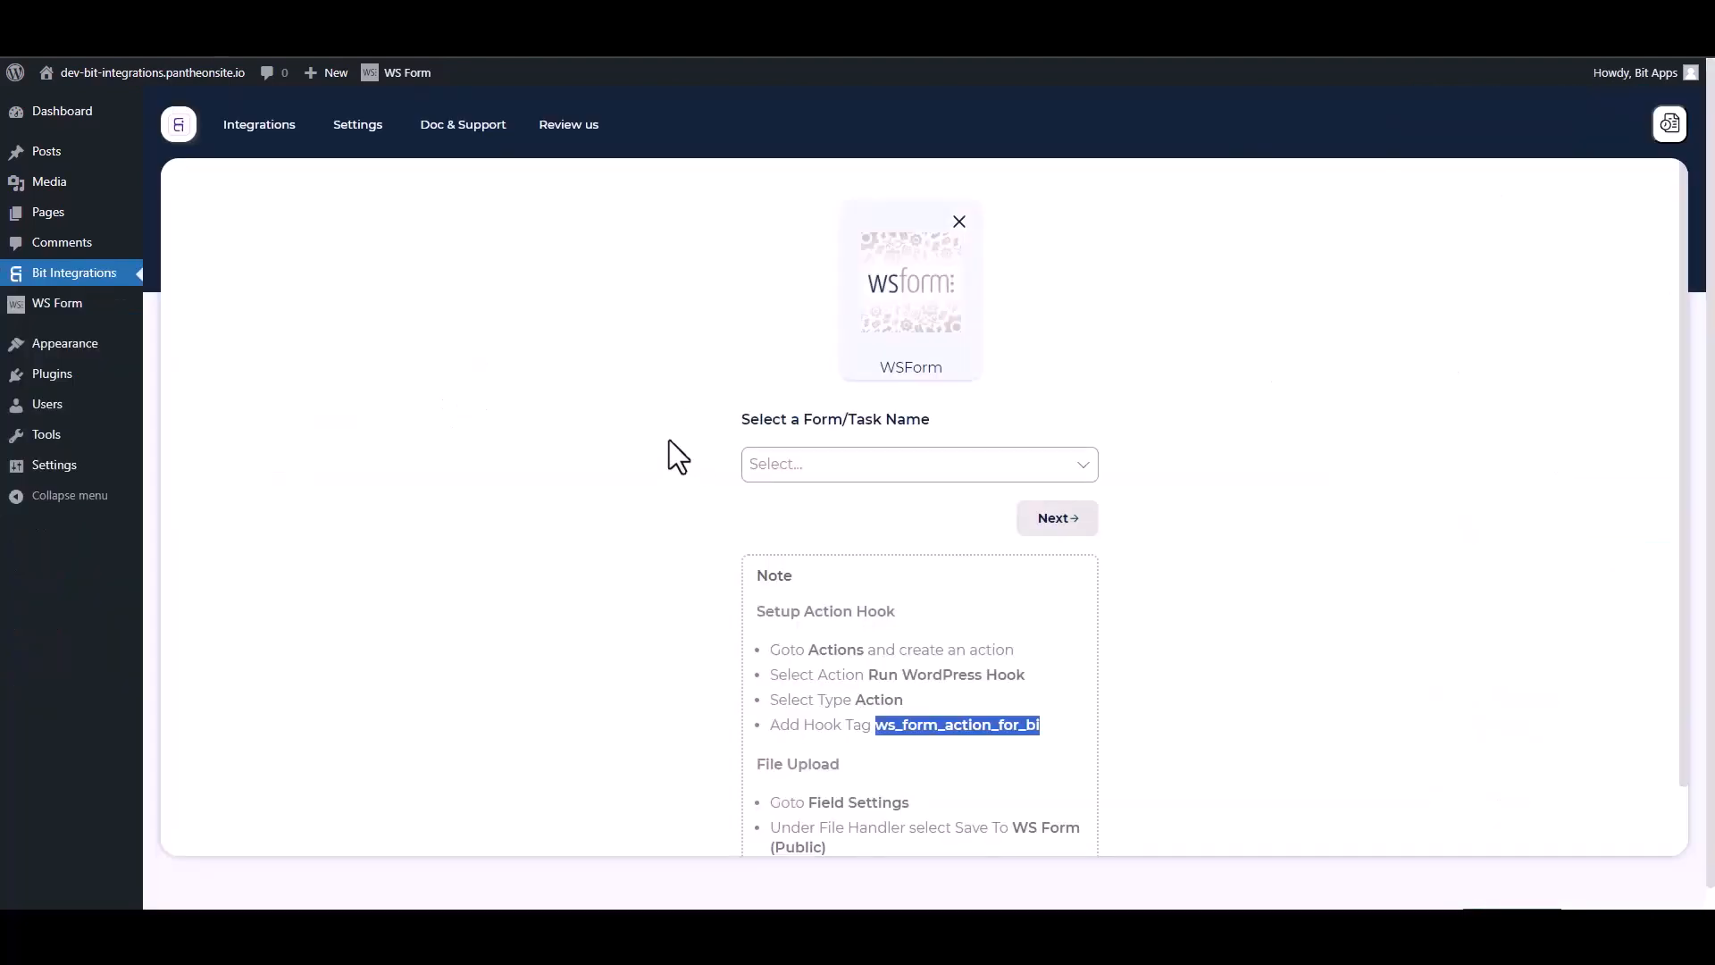
Step: Select Contact Form as the triggering WS Form form and continue
{"action": "left_click", "coordinate": [633, 417]}
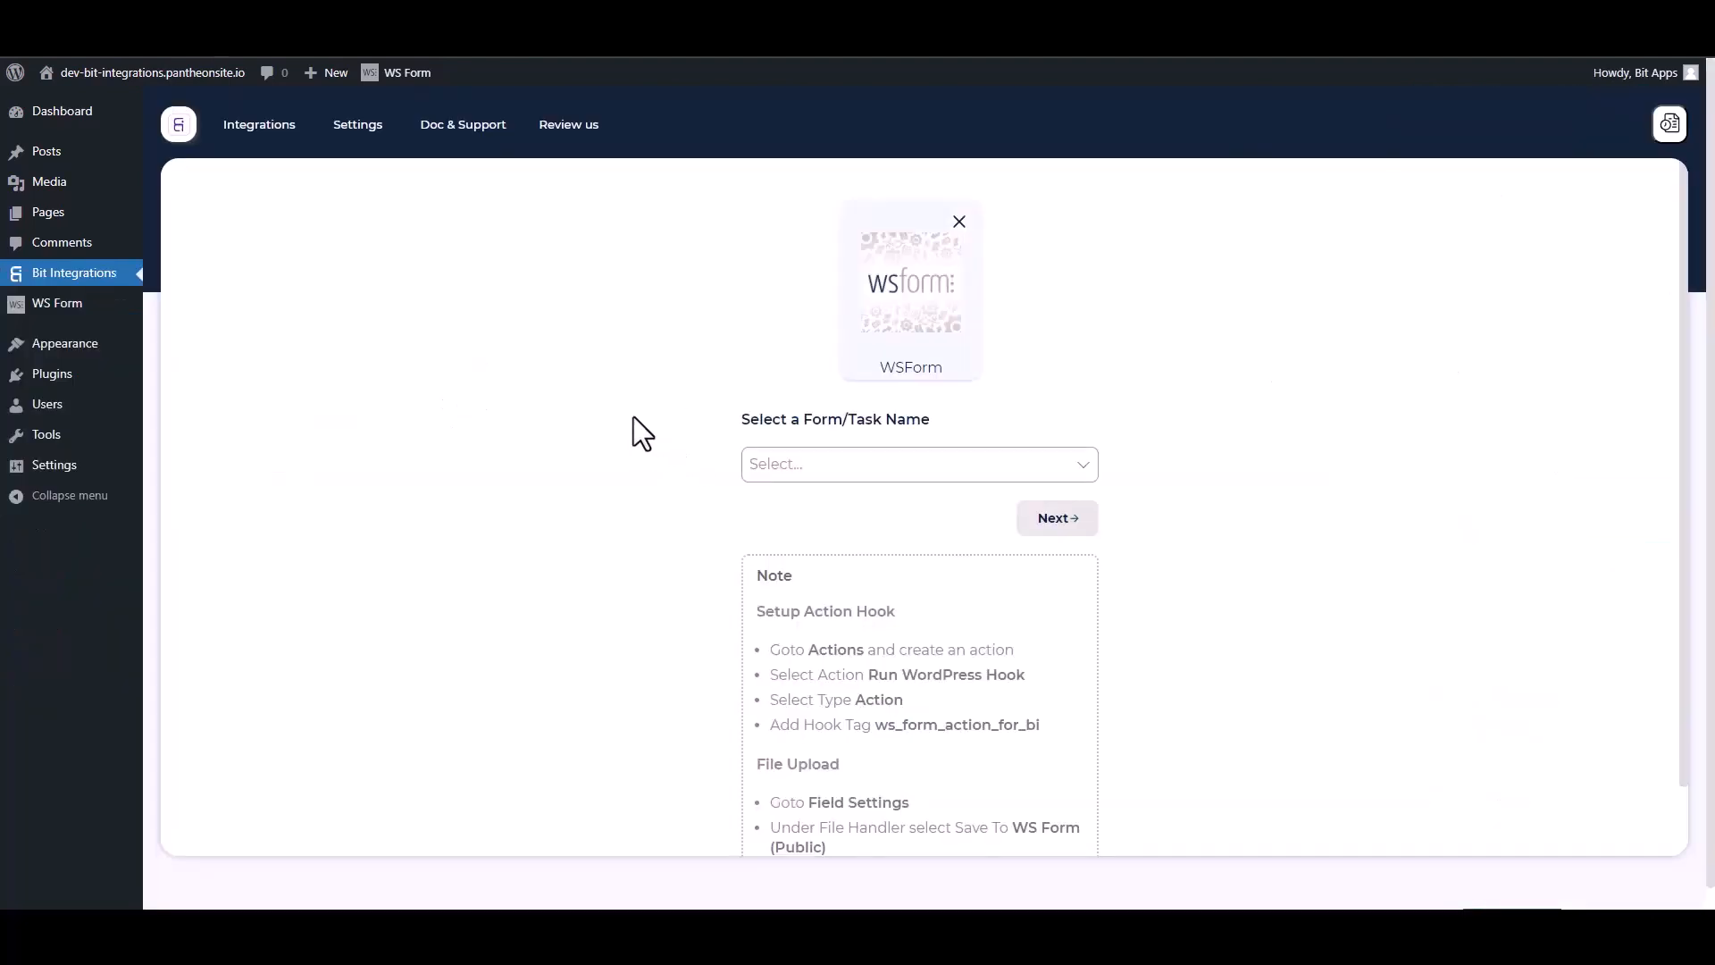
{"action": "left_click", "coordinate": [834, 463]}
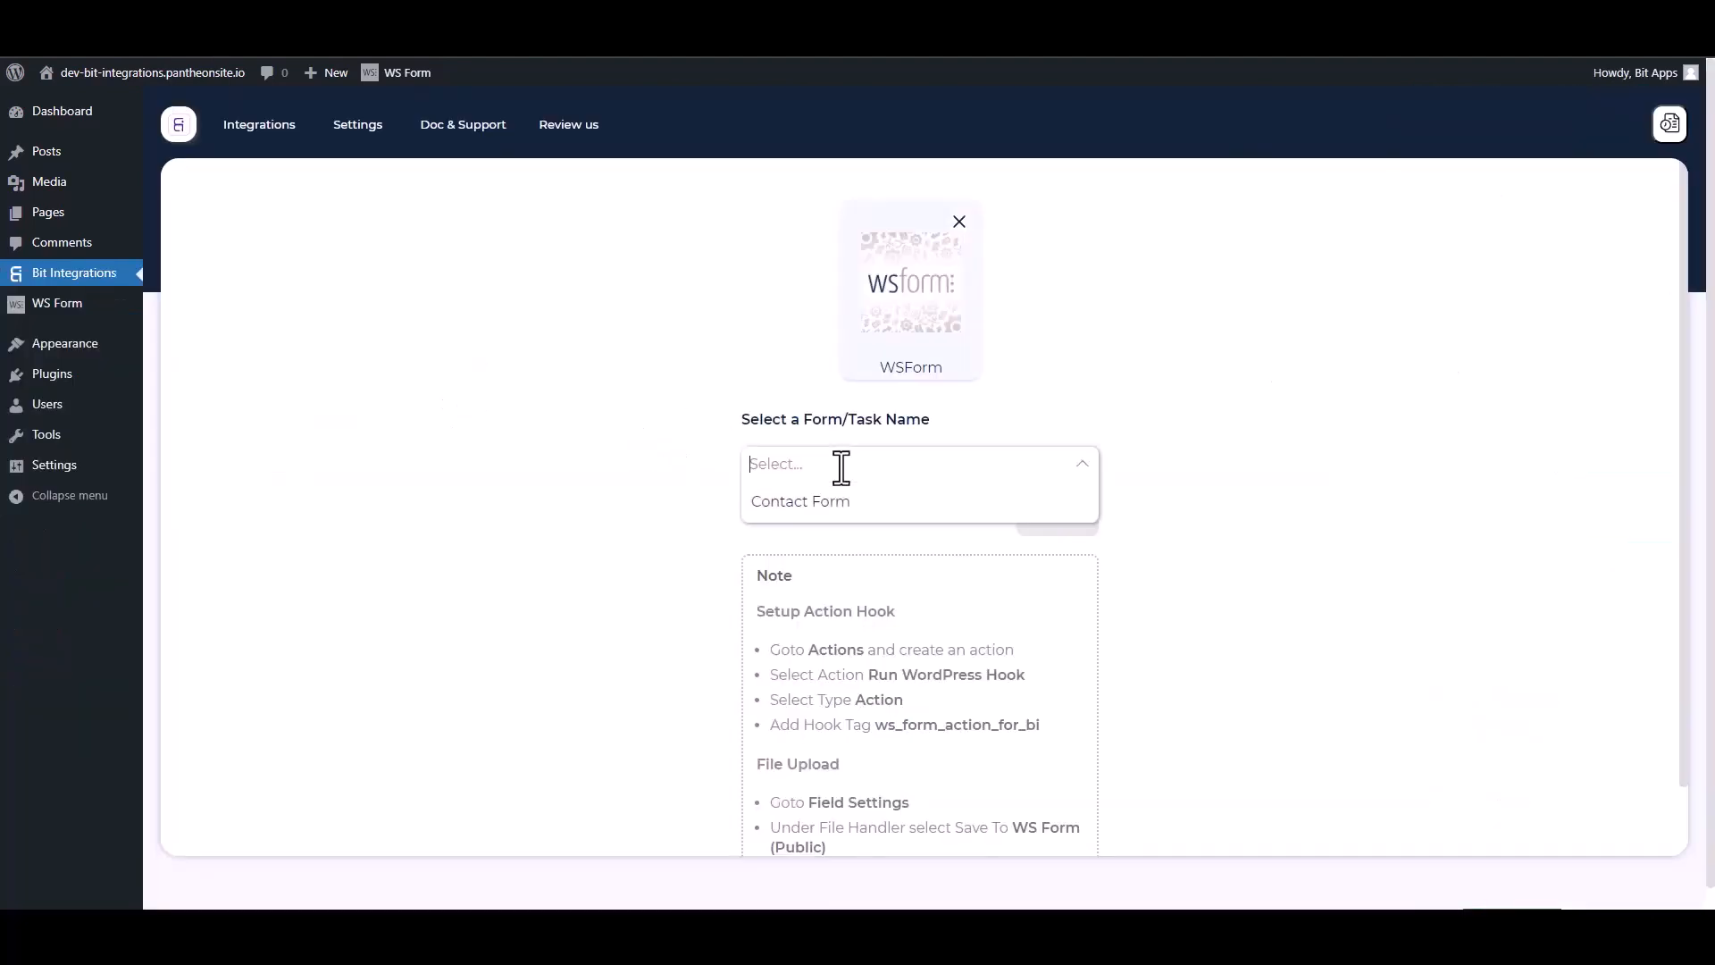
{"action": "left_click", "coordinate": [791, 501]}
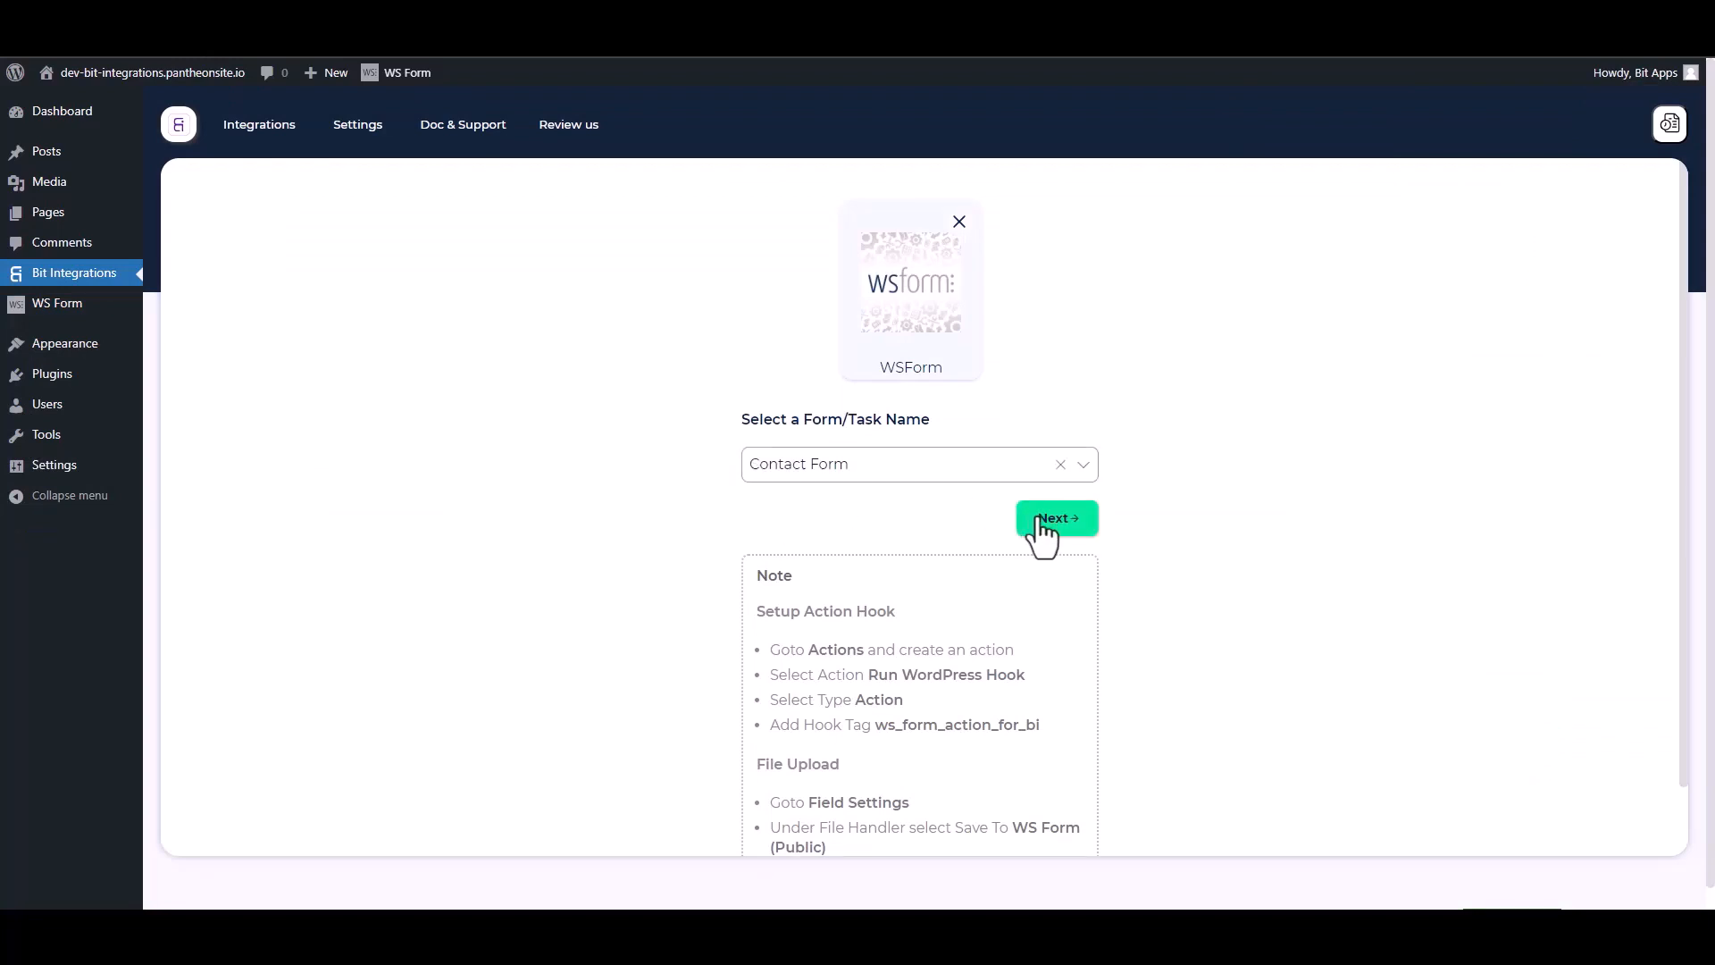
{"action": "left_click", "coordinate": [1036, 523]}
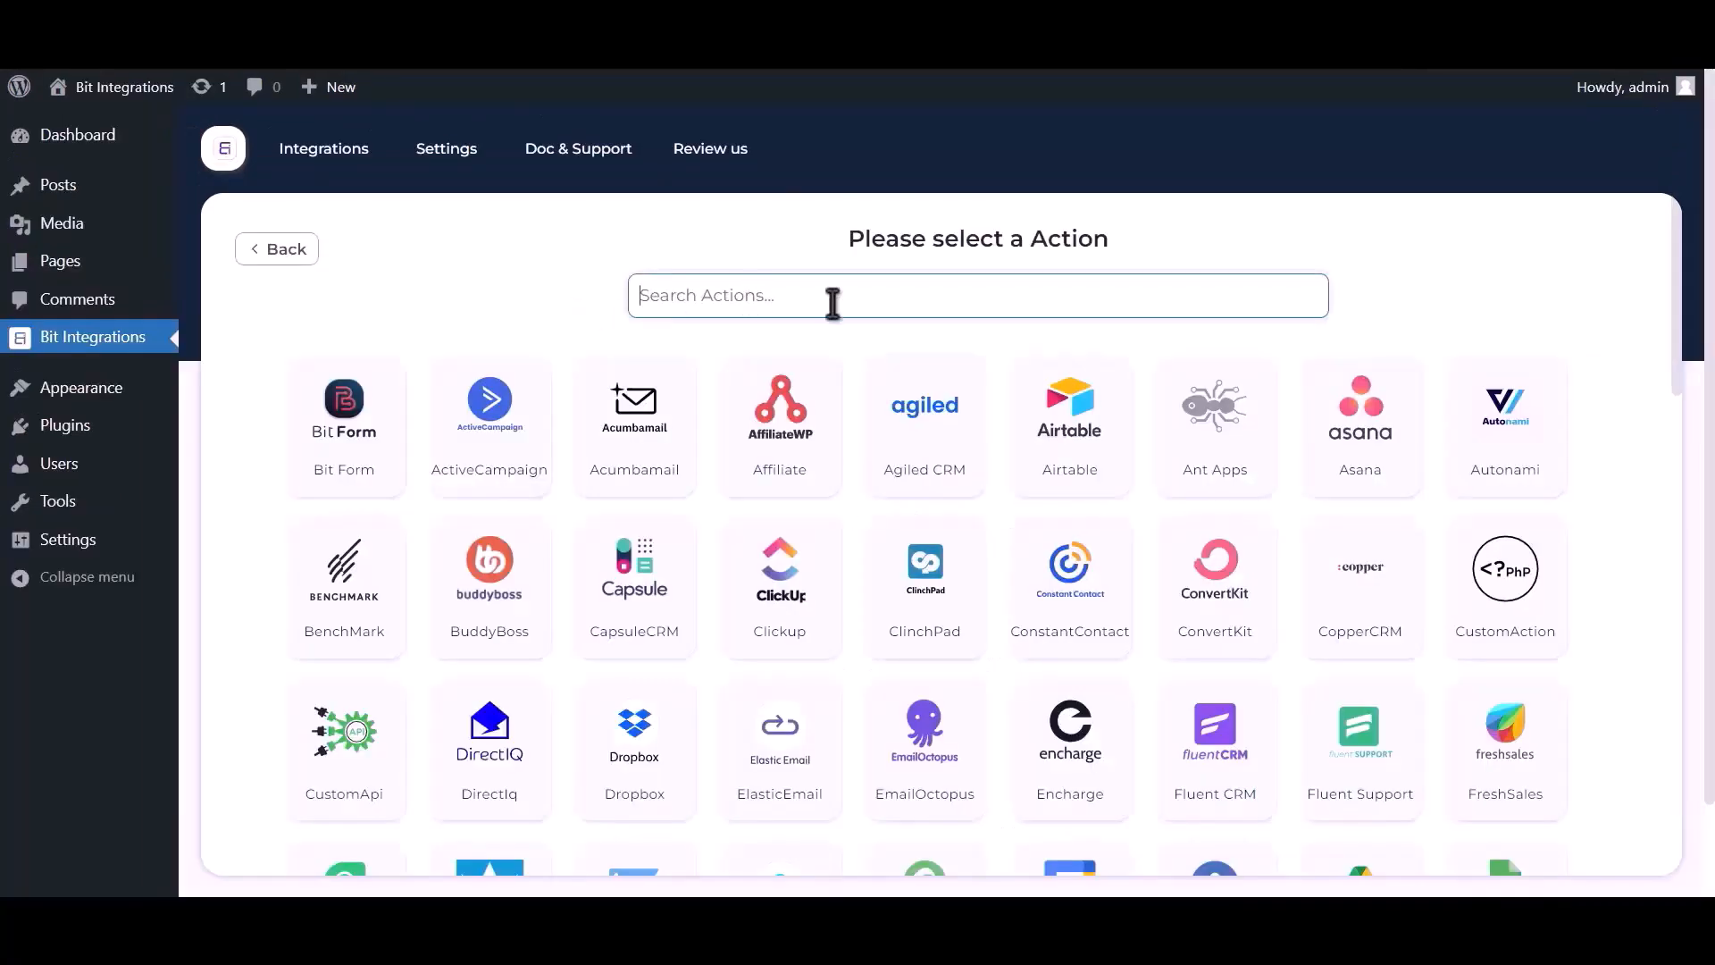
Step: Search for 'google s' and choose Google Sheet as the integration action
{"action": "type", "text": "googl"}
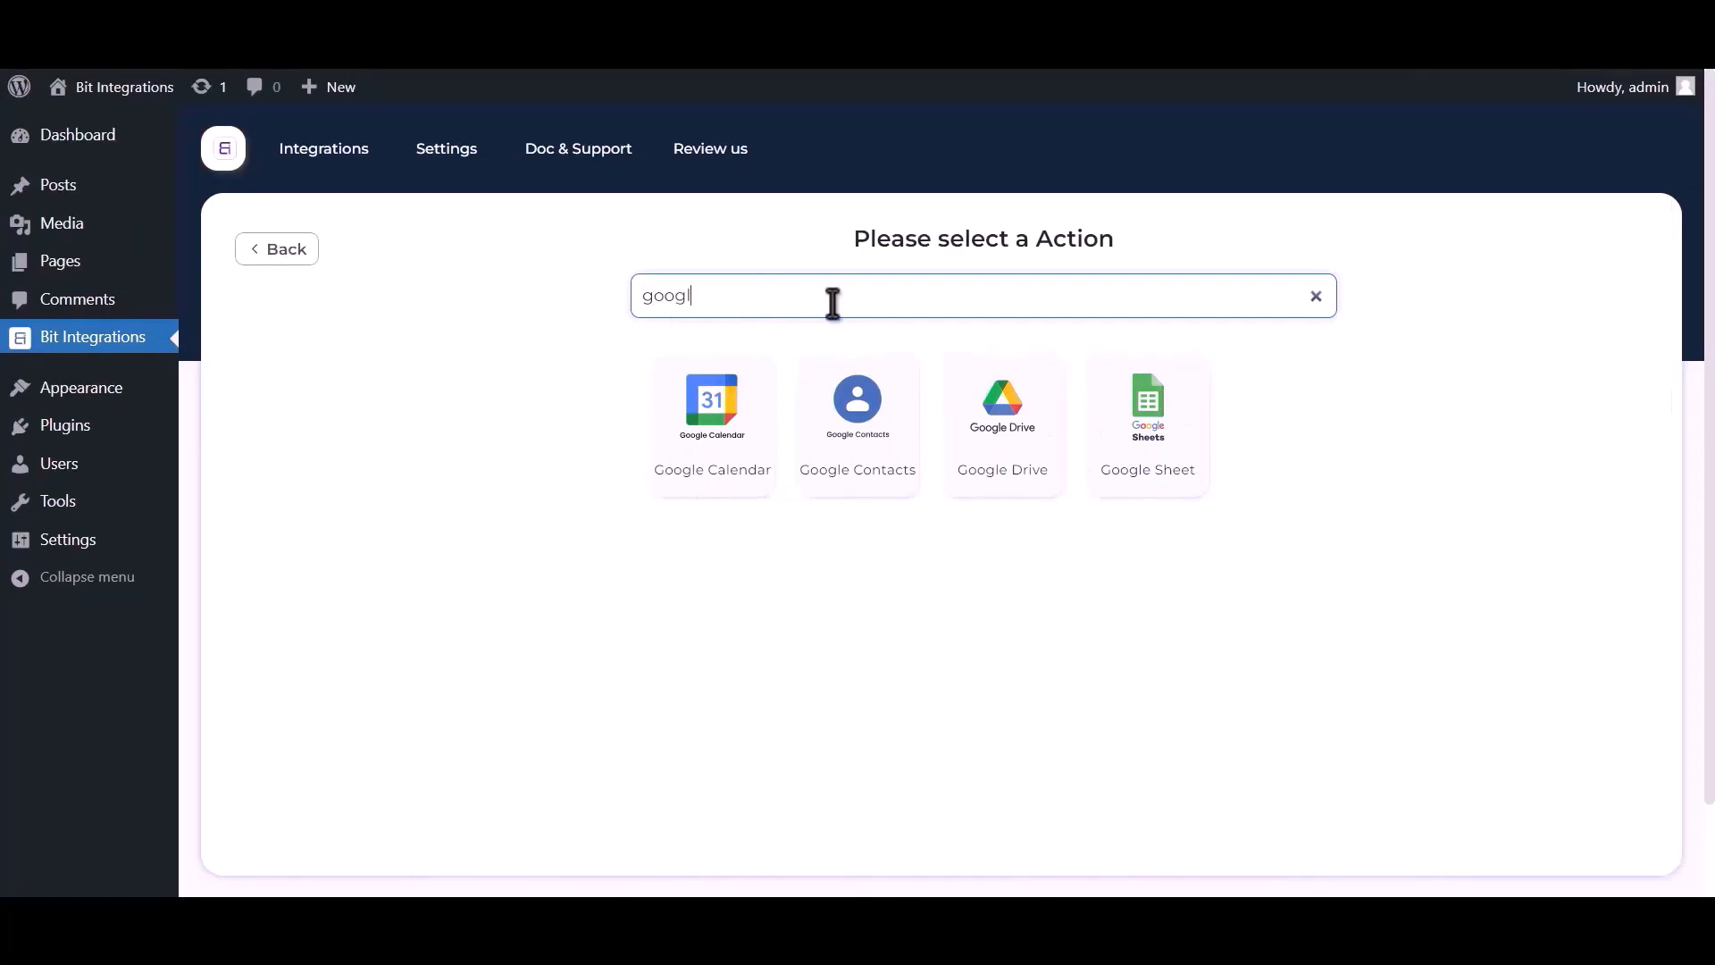
{"action": "type", "text": "e sheet"}
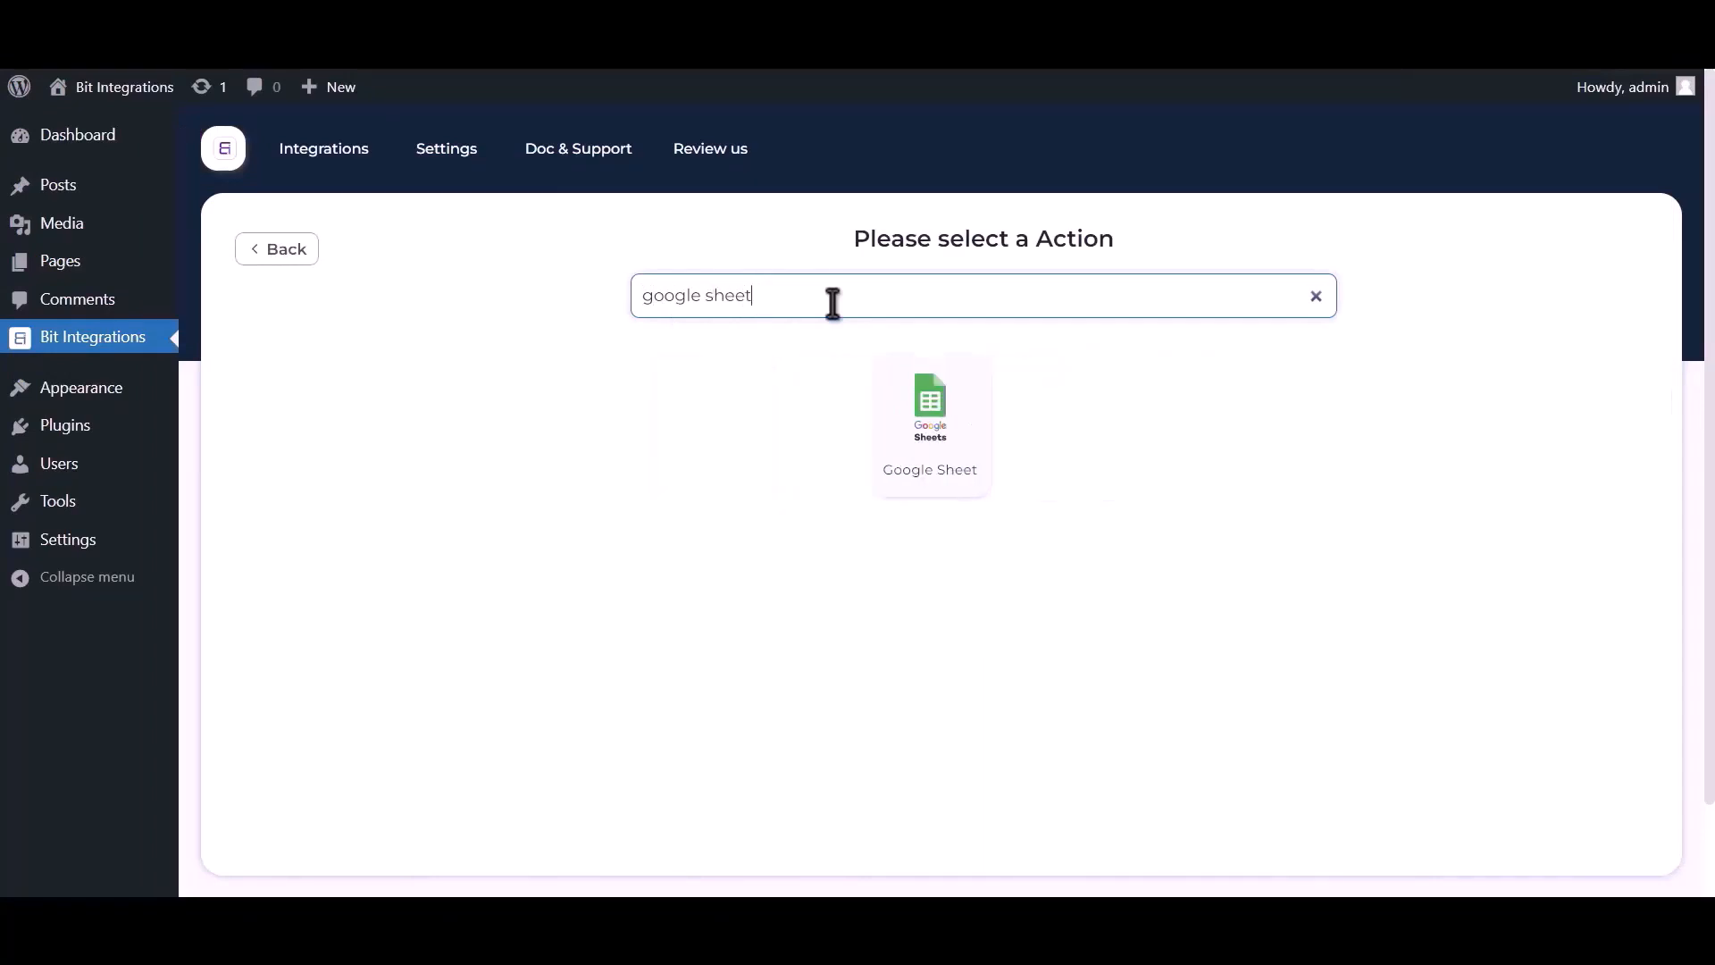
{"action": "left_click", "coordinate": [926, 429]}
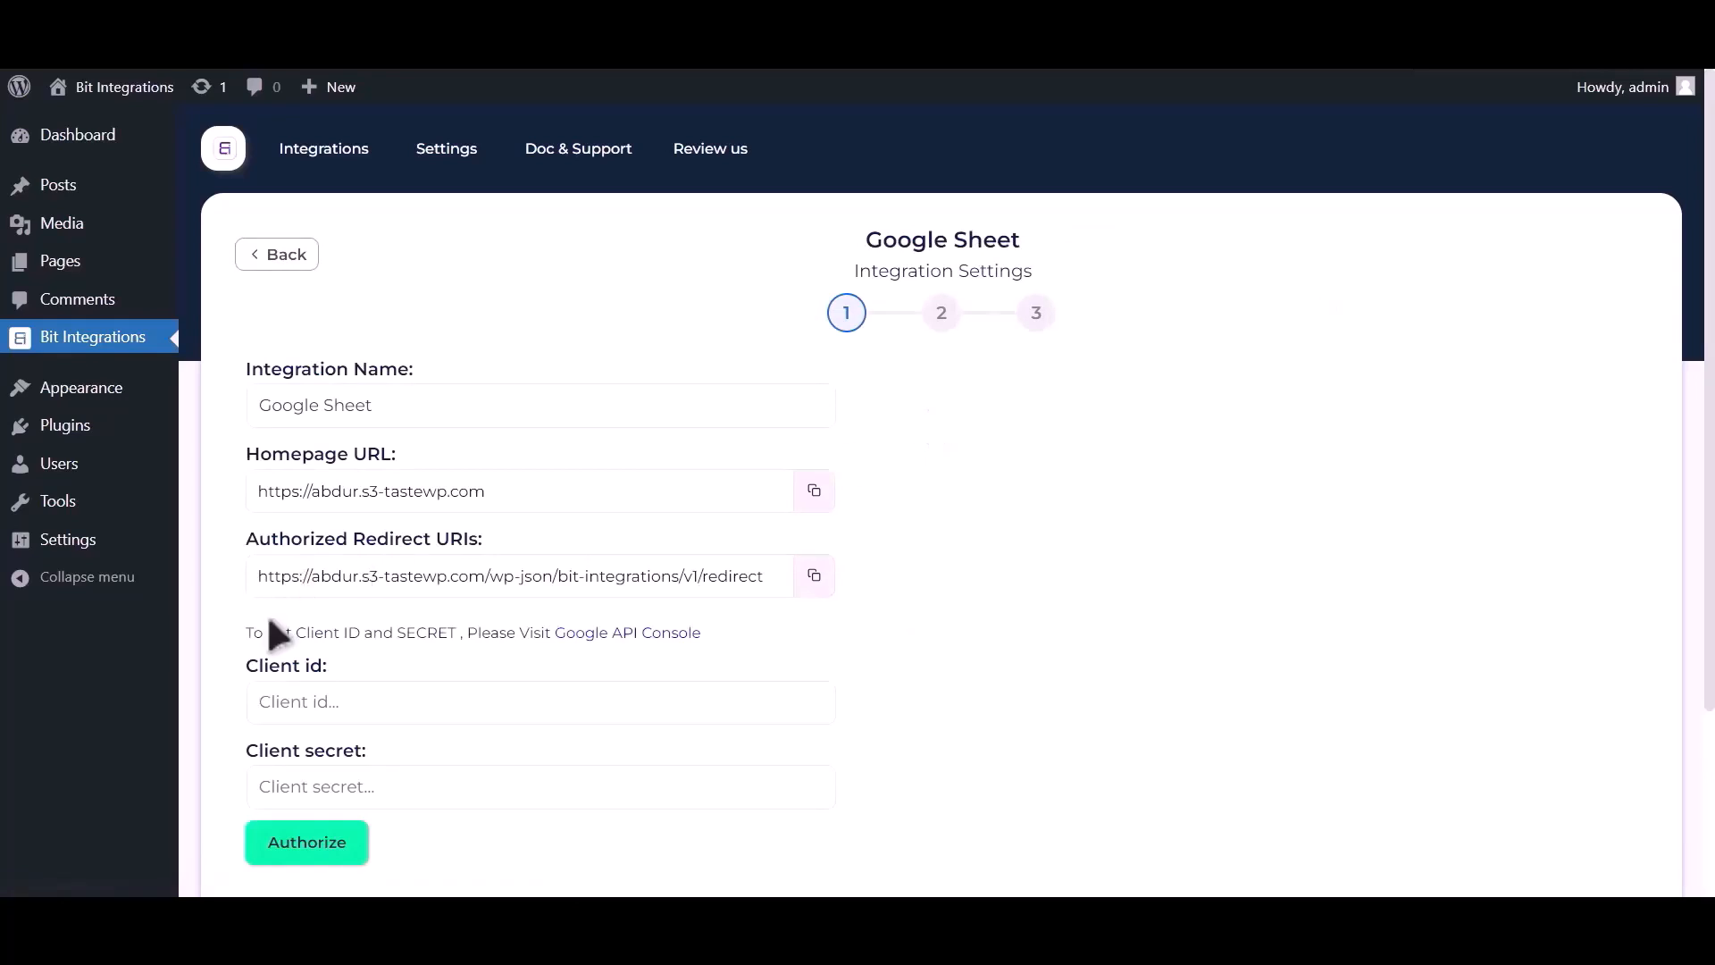
{"action": "left_click_drag", "start_coordinate": [248, 634], "coordinate": [551, 630]}
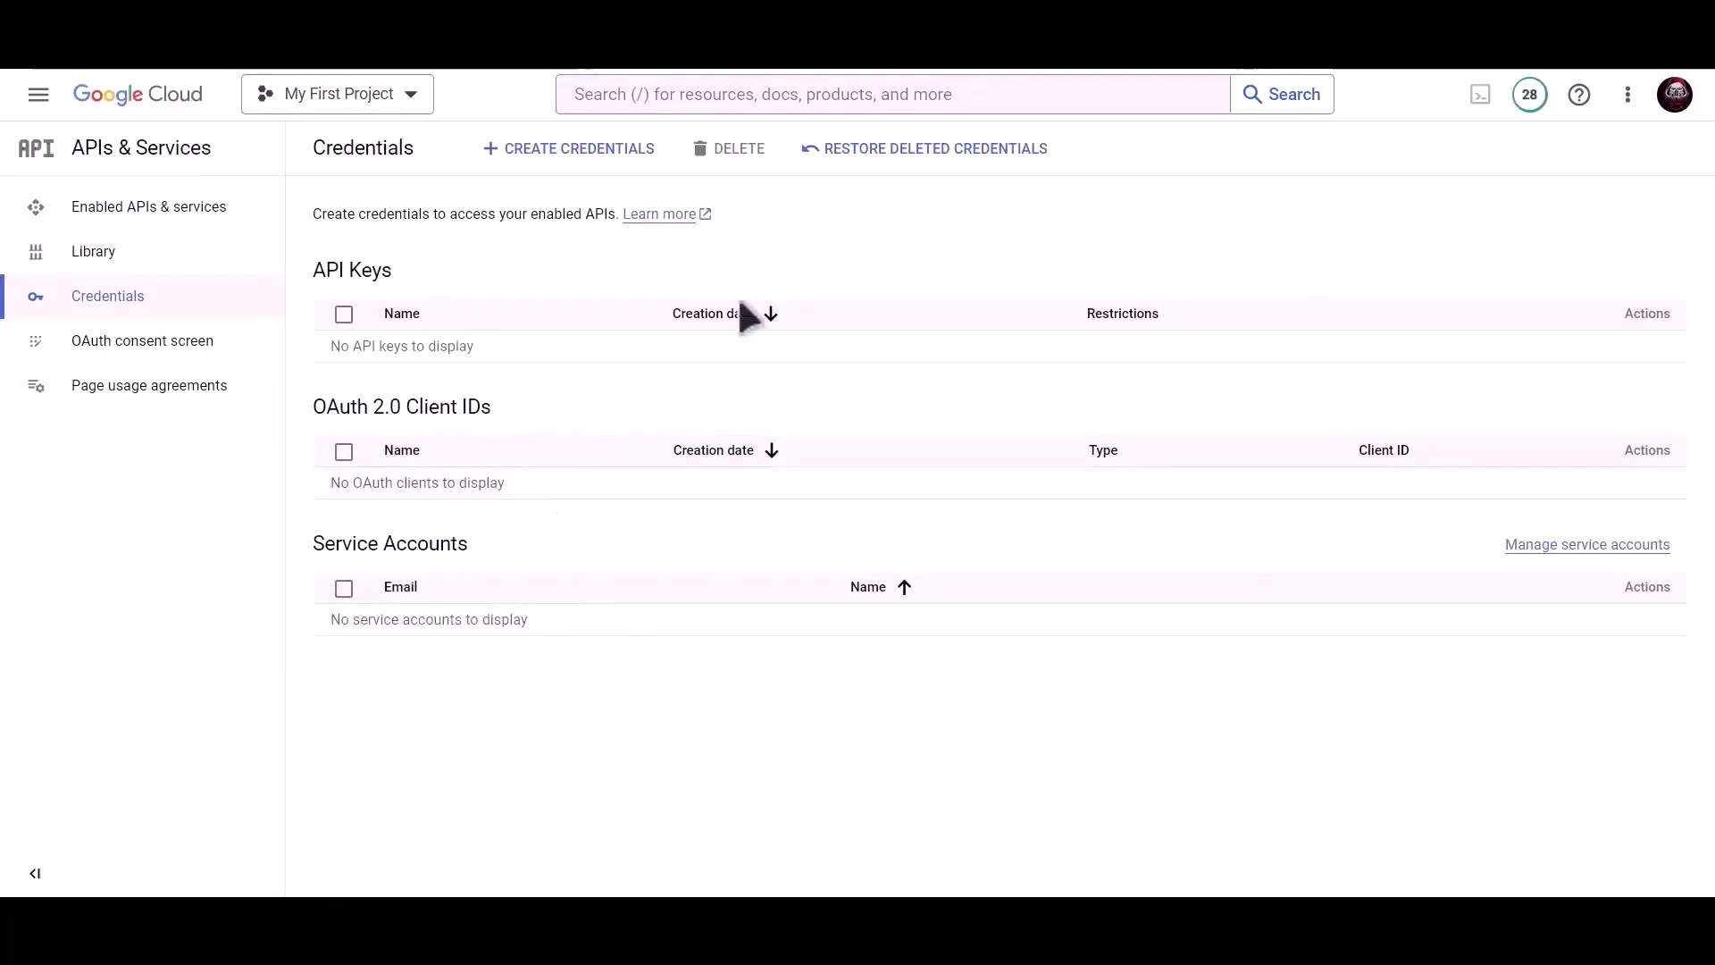
Step: Search for and enable the Google Drive API
{"action": "left_click", "coordinate": [783, 159]}
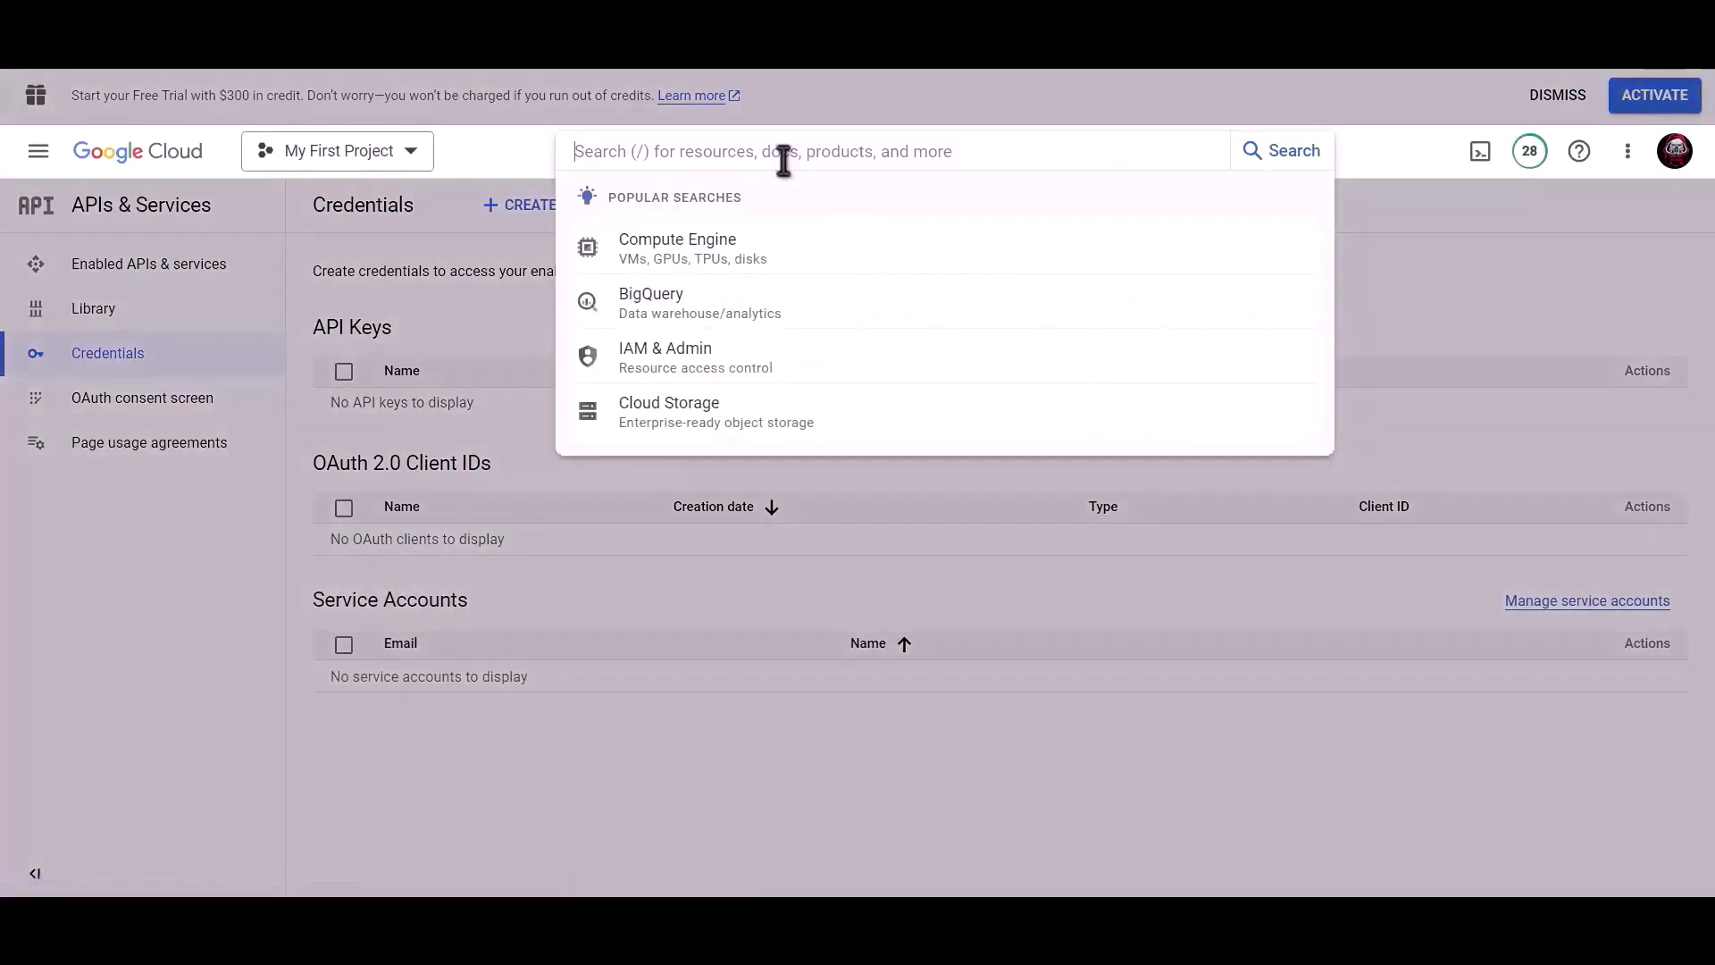
{"action": "type", "text": "Google drive api"}
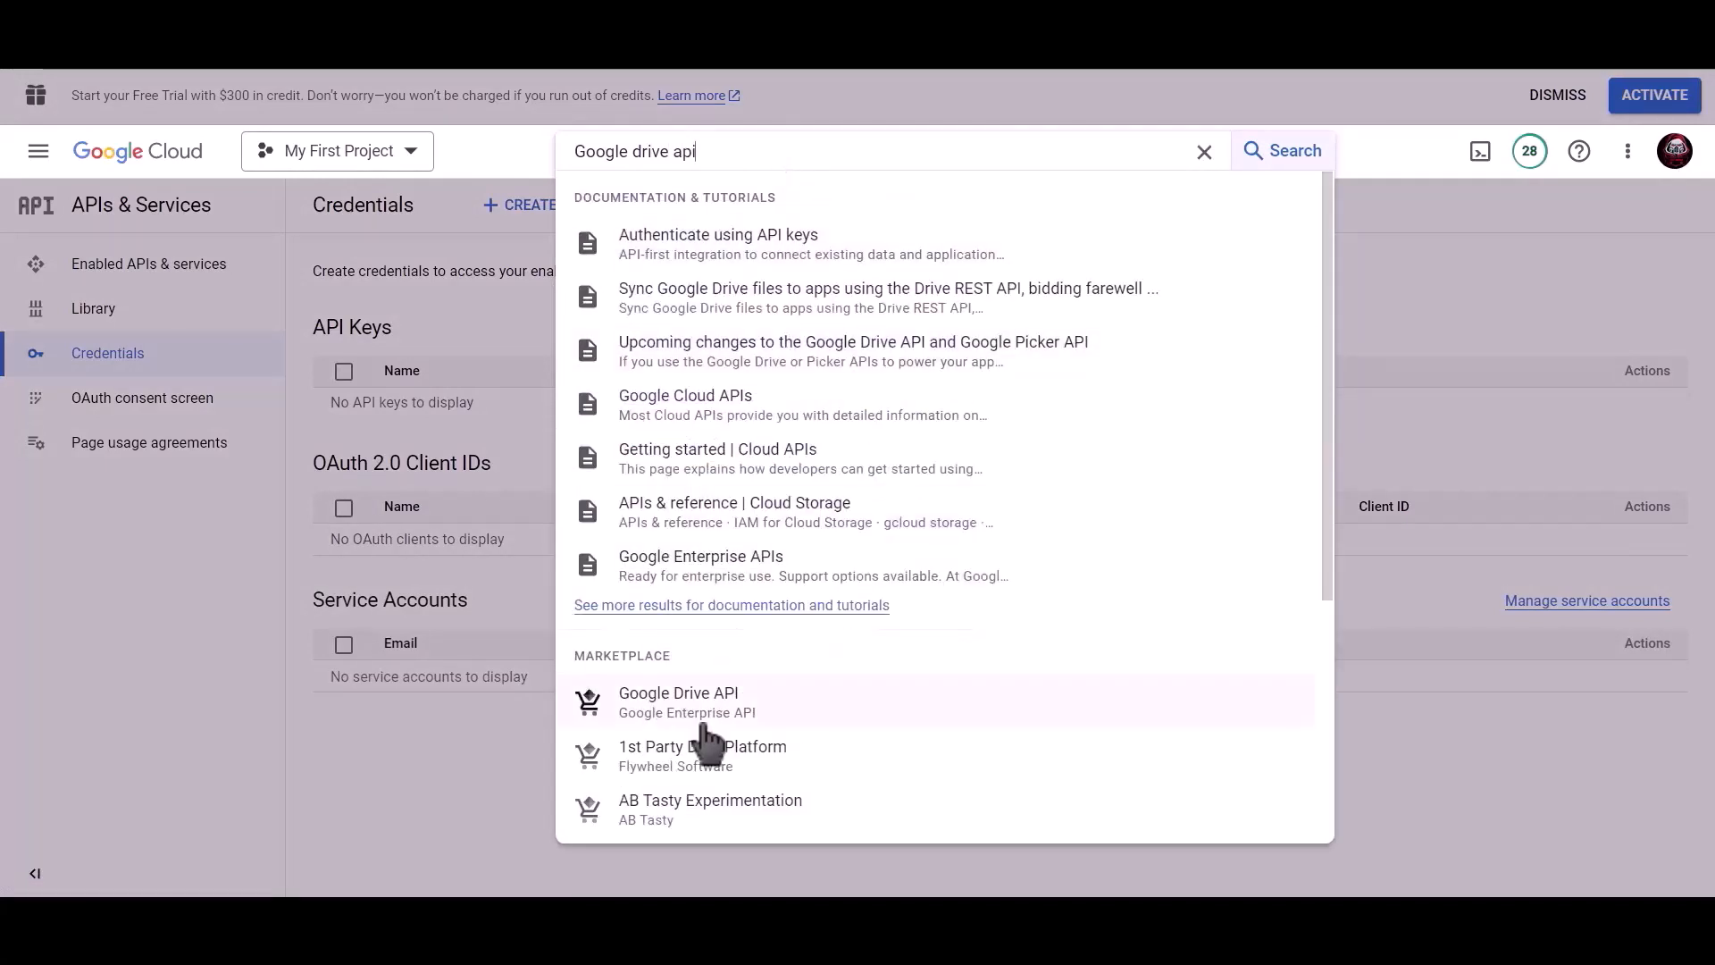
{"action": "left_click", "coordinate": [707, 698]}
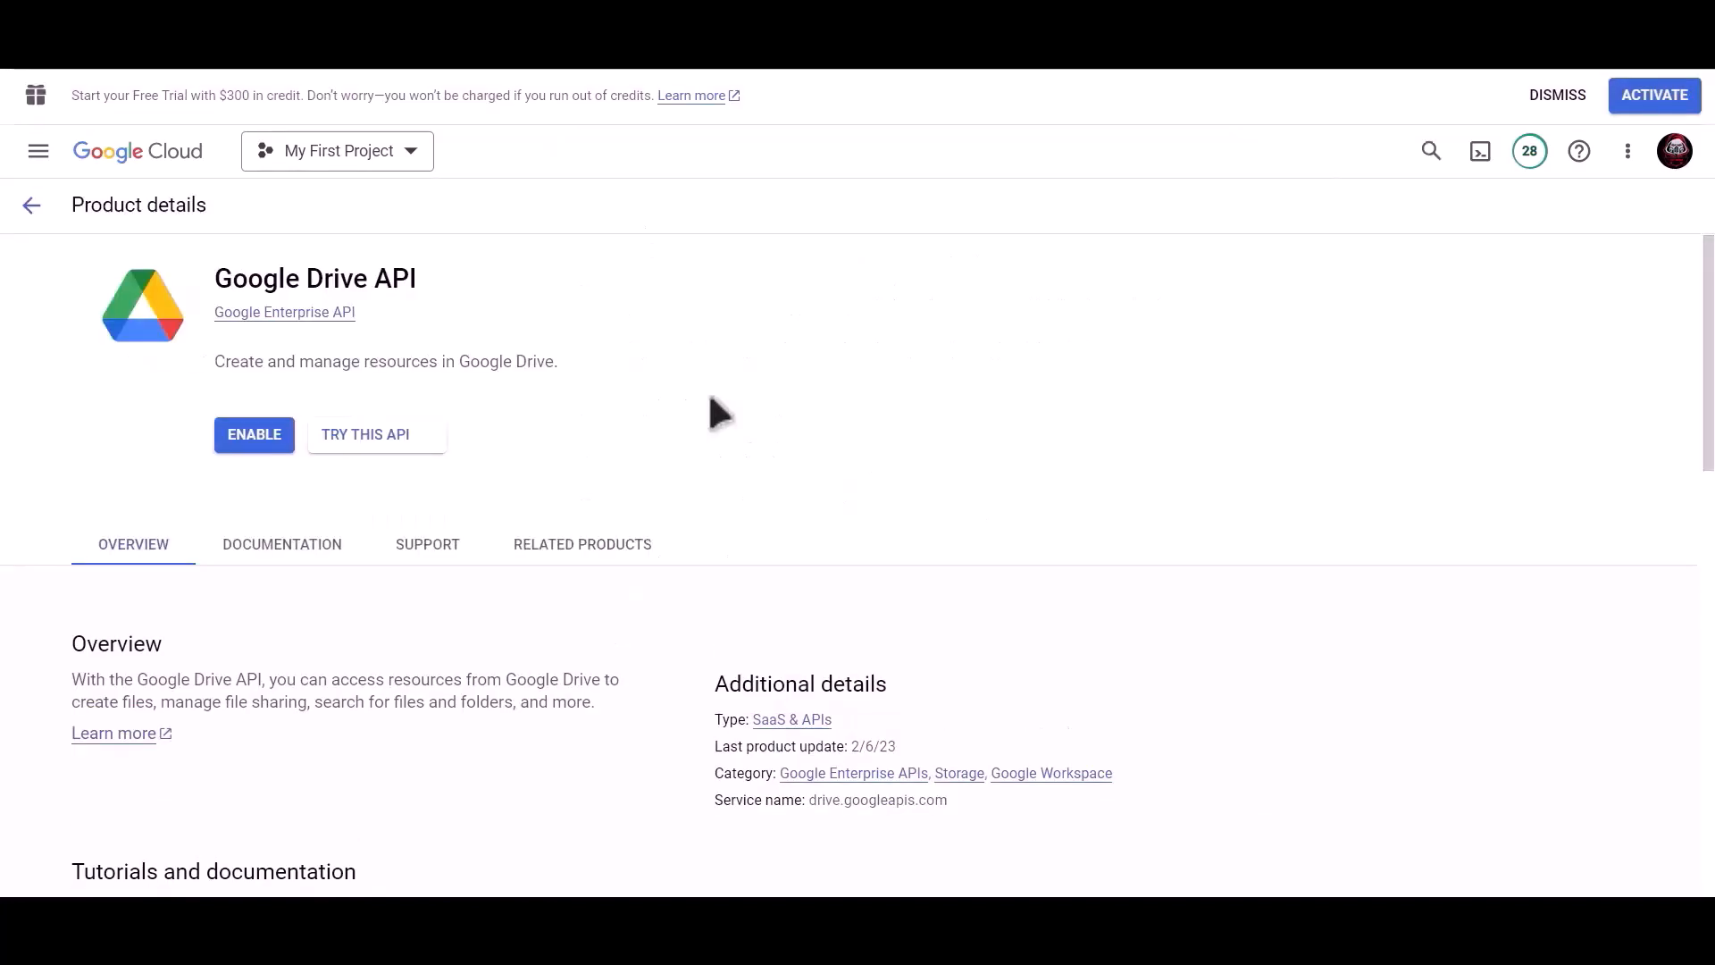
{"action": "left_click", "coordinate": [251, 437]}
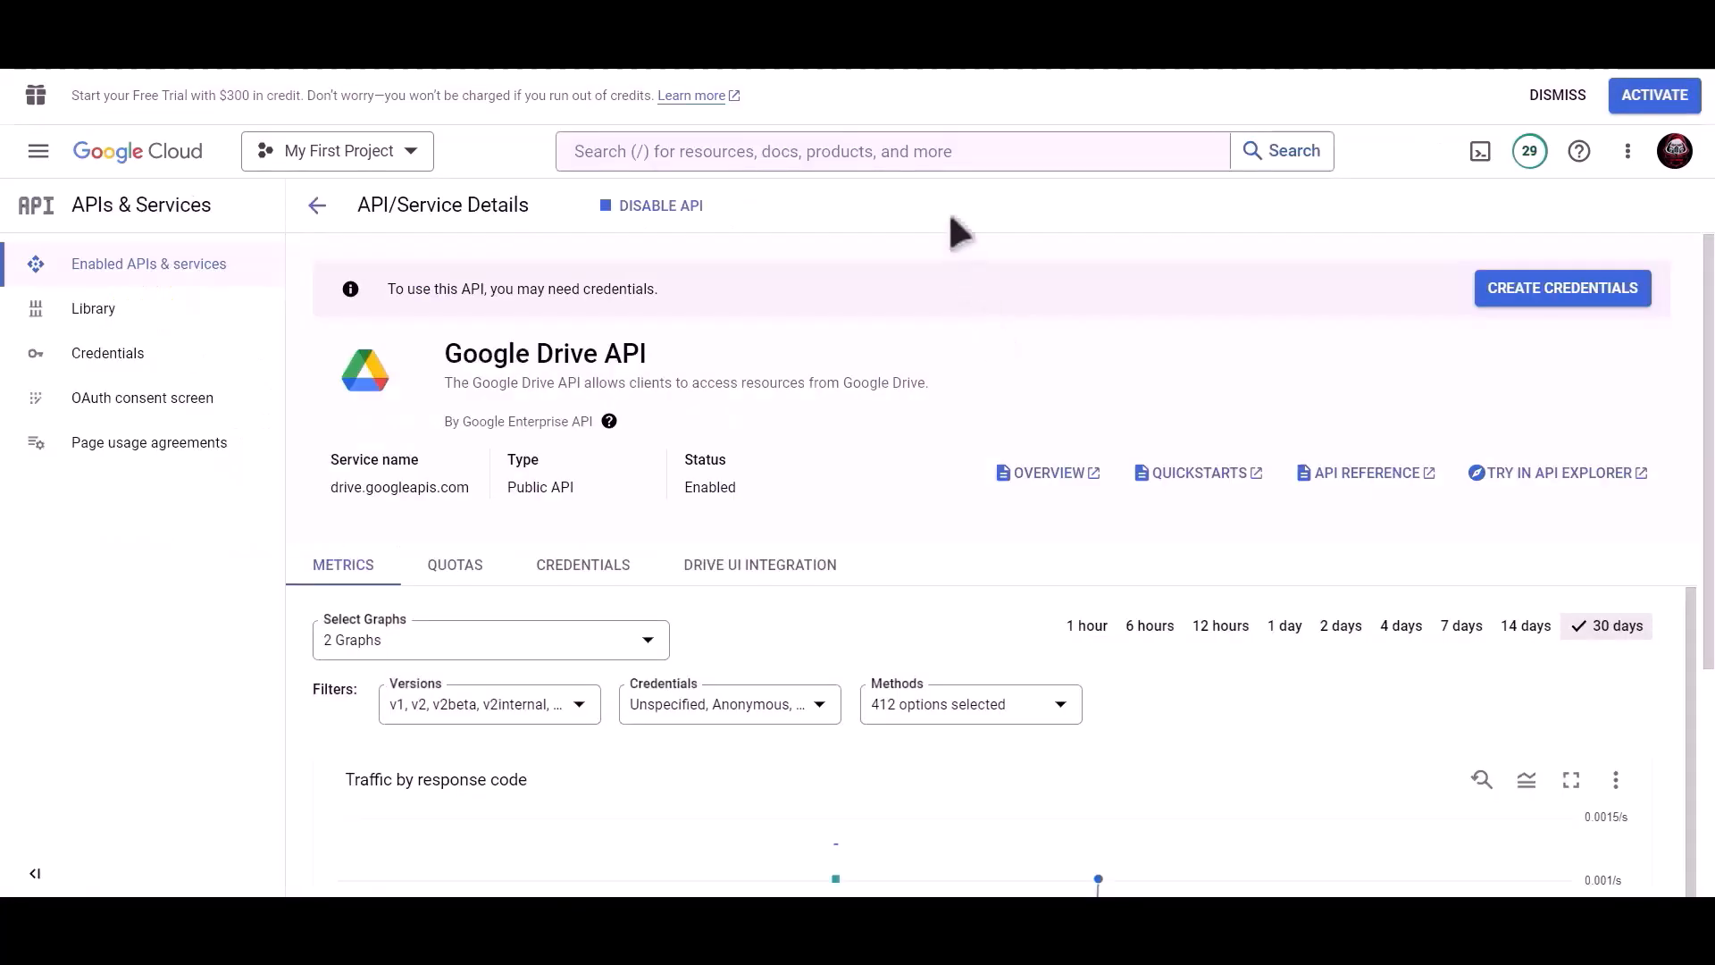
Step: Search for and enable the Google Sheets API
{"action": "left_click", "coordinate": [915, 151]}
{"action": "type", "text": "googl"}
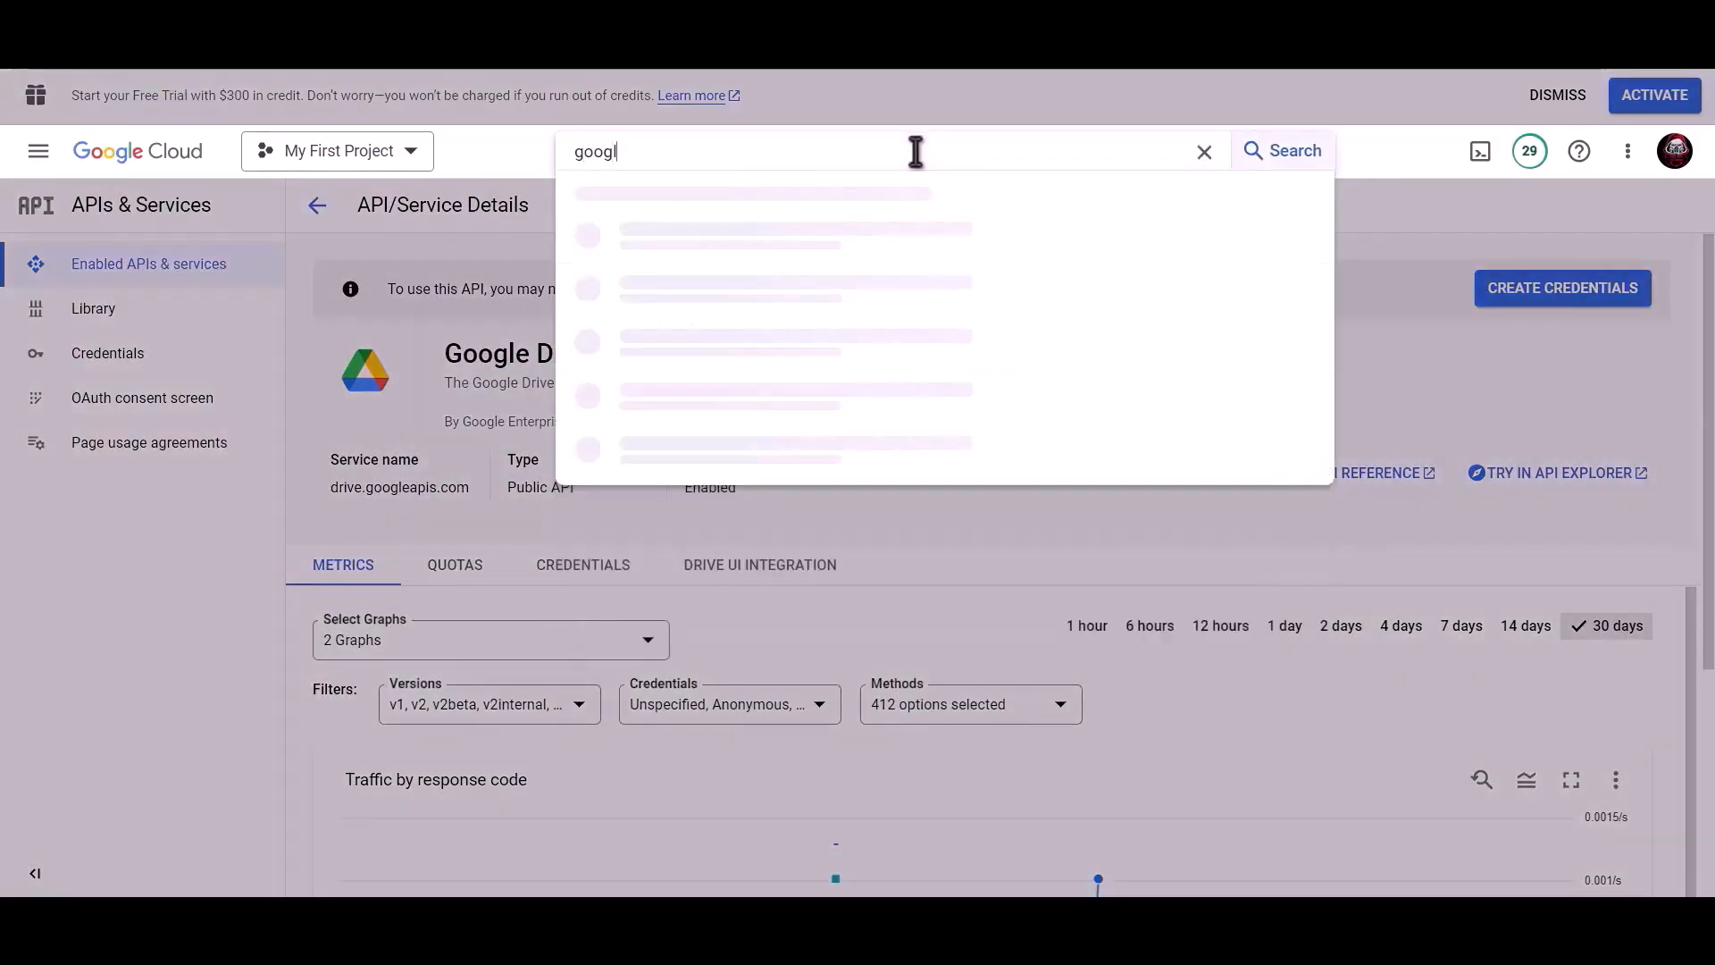
{"action": "type", "text": "e sheet"}
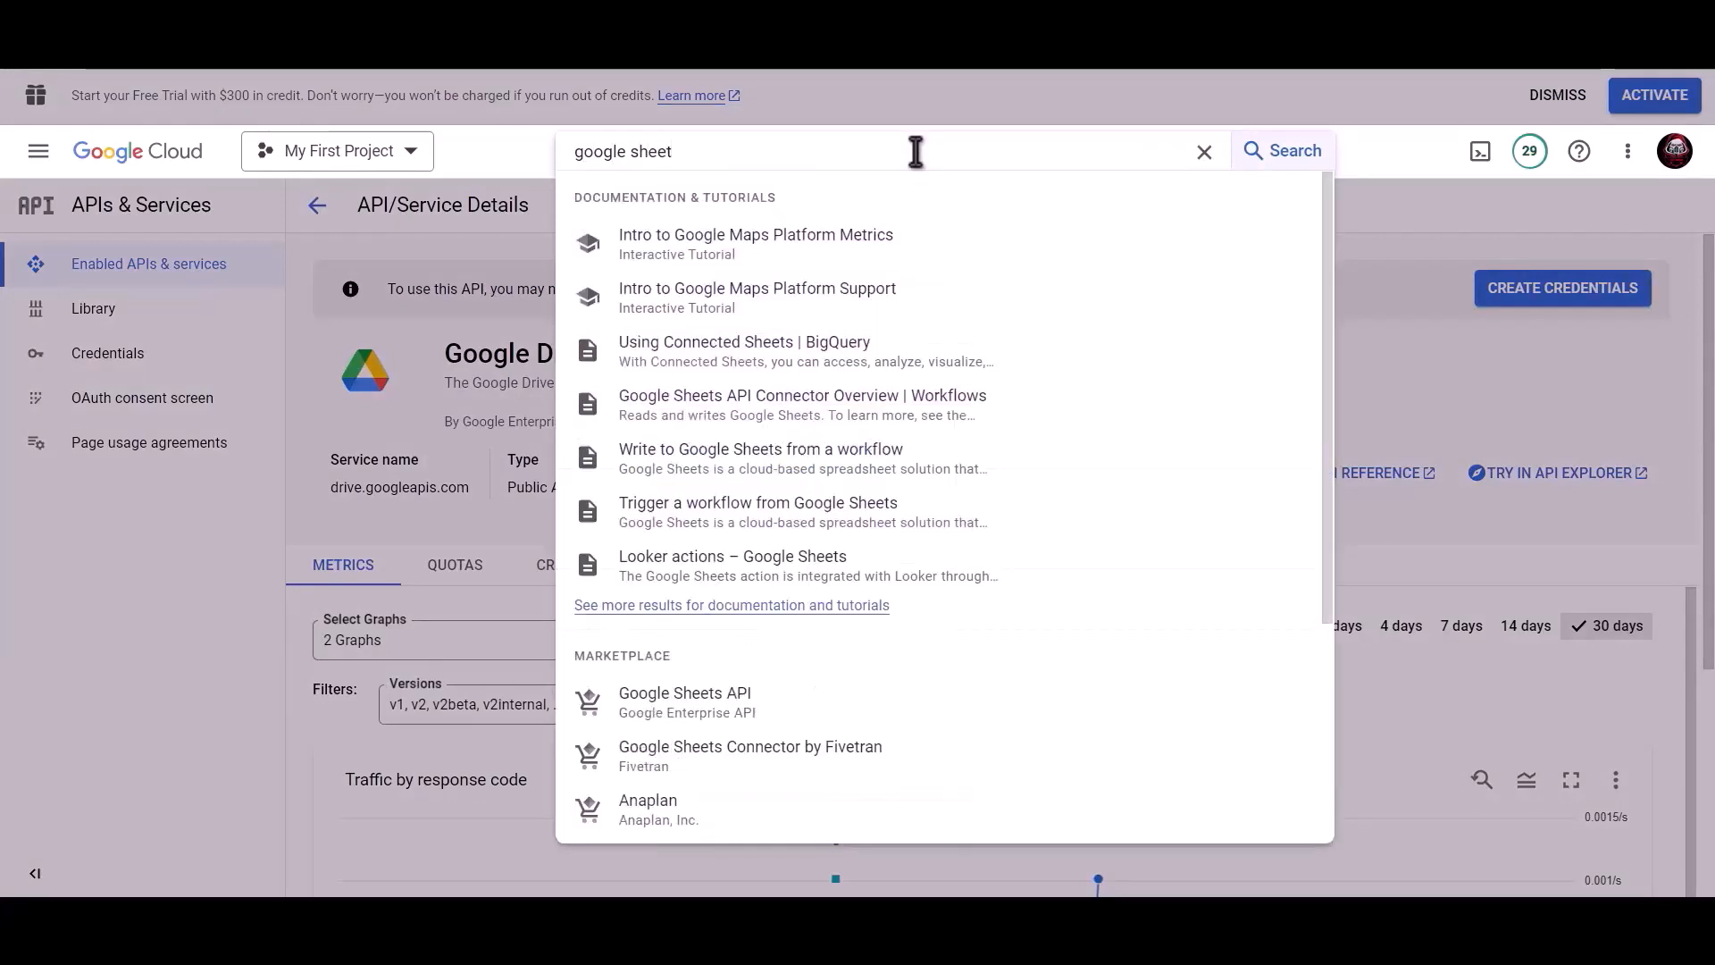
{"action": "left_click", "coordinate": [719, 701]}
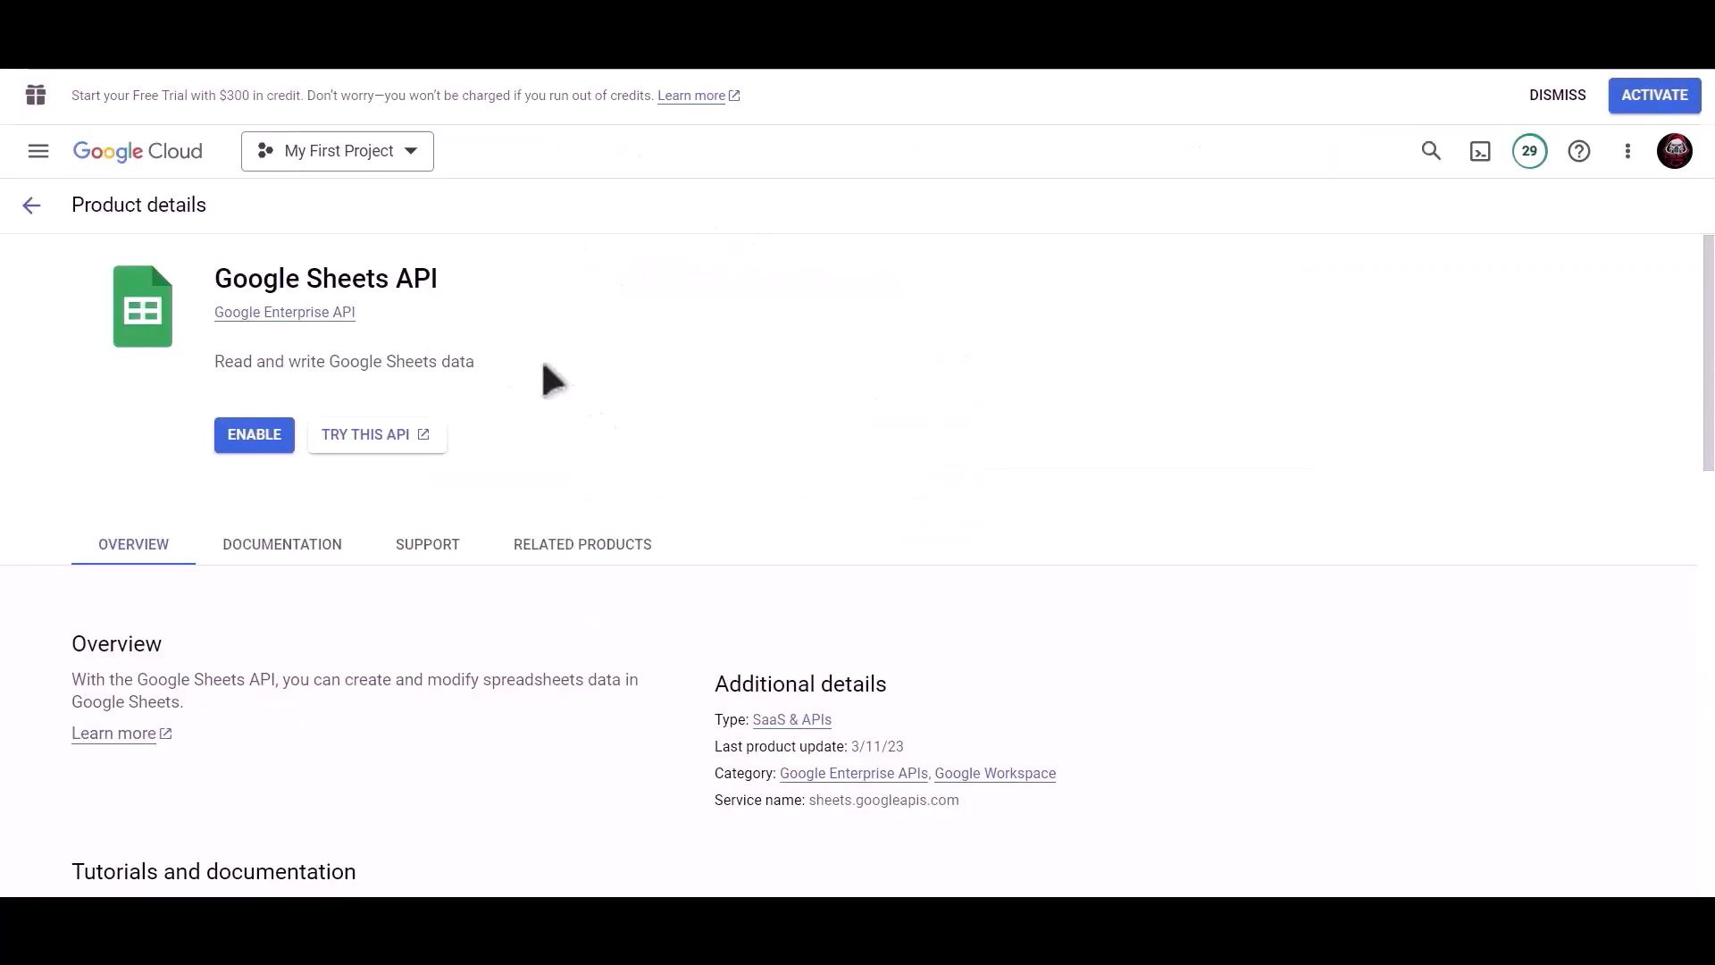
{"action": "left_click", "coordinate": [240, 434]}
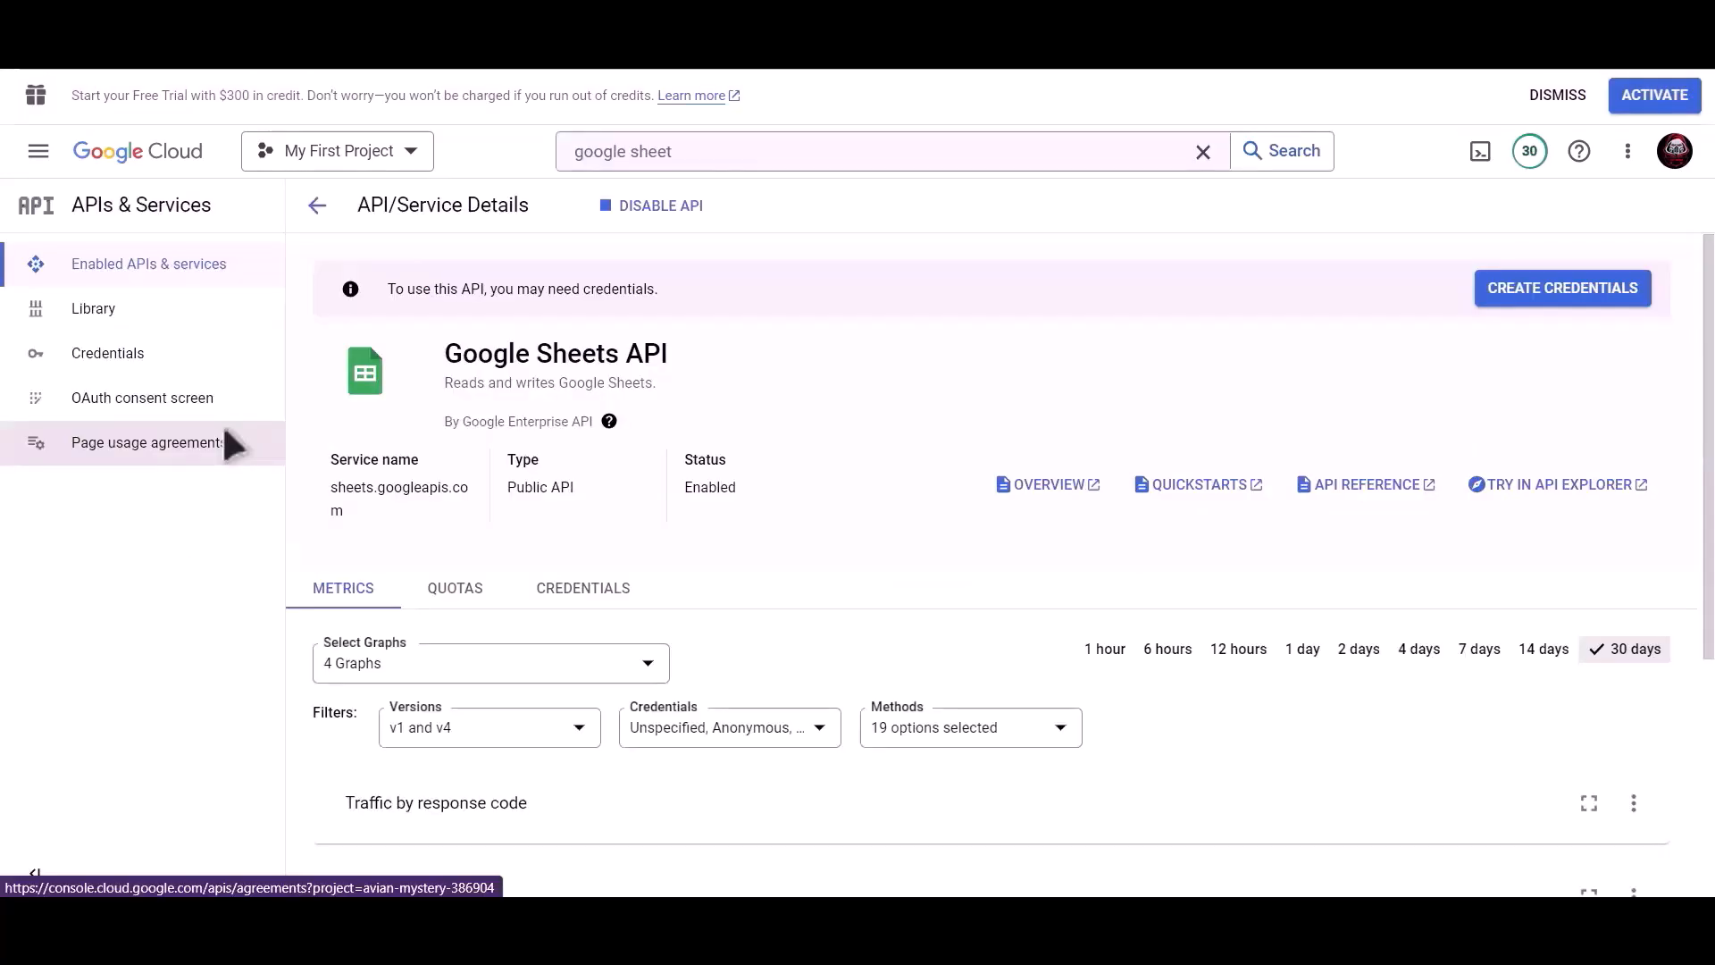
Step: Start a Web application OAuth client ID credential named 'Bit Integrations'
{"action": "left_click", "coordinate": [153, 373]}
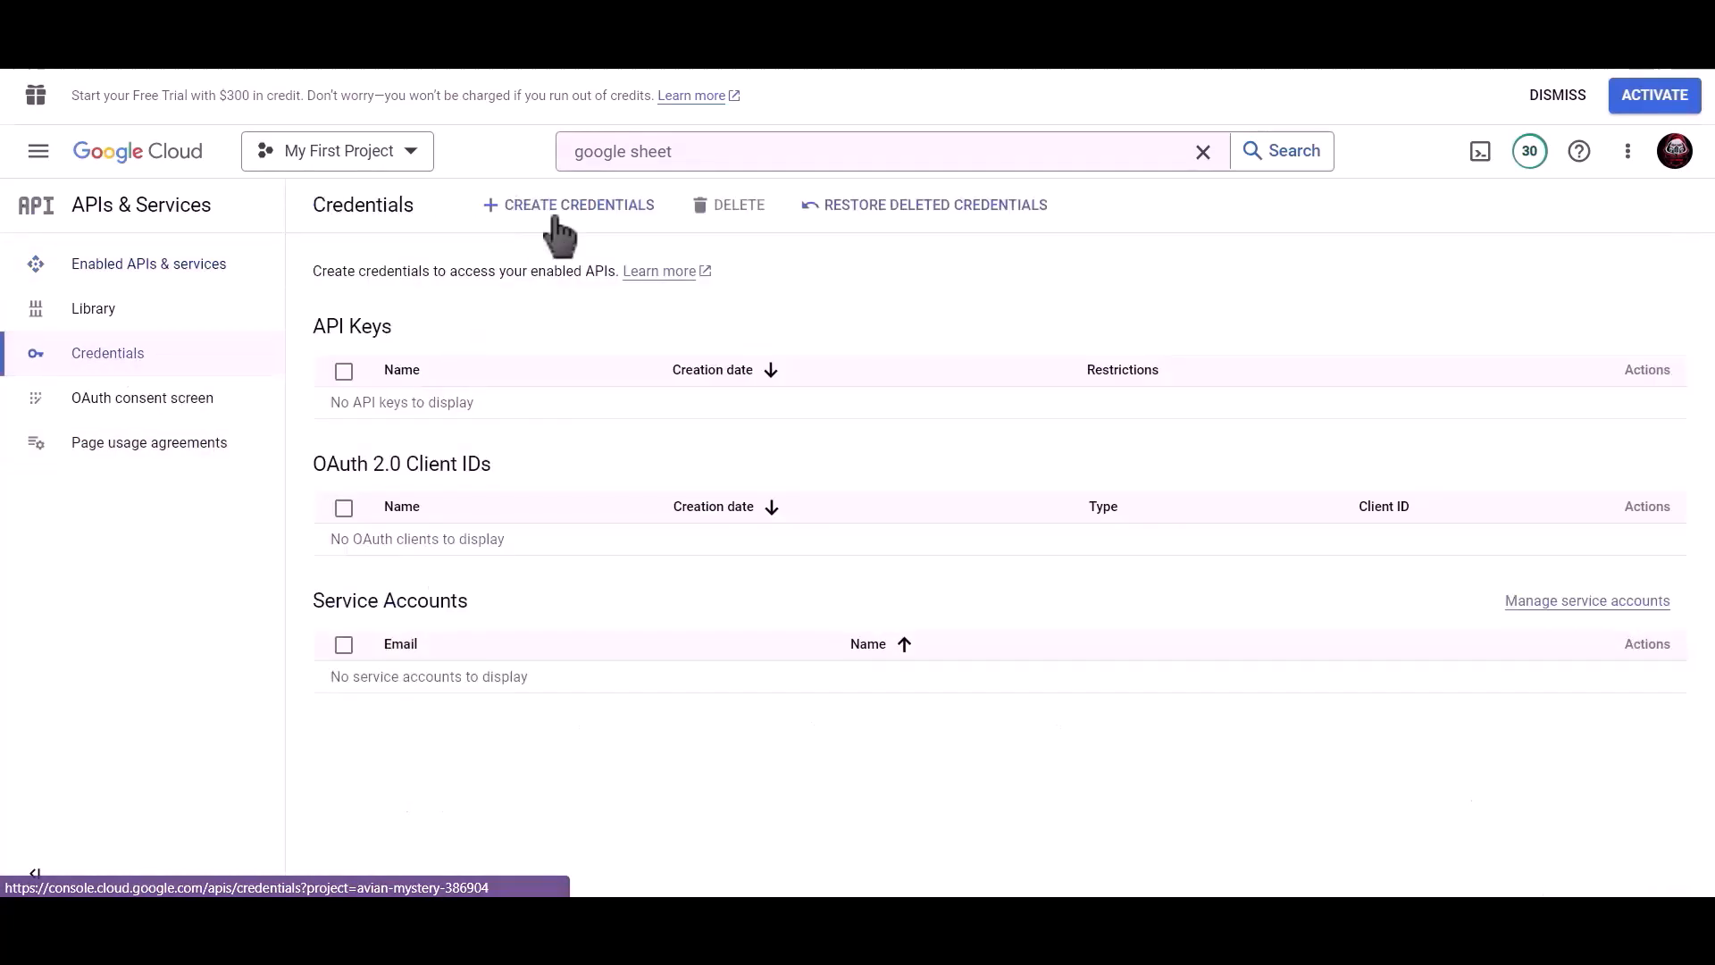
{"action": "left_click", "coordinate": [589, 227]}
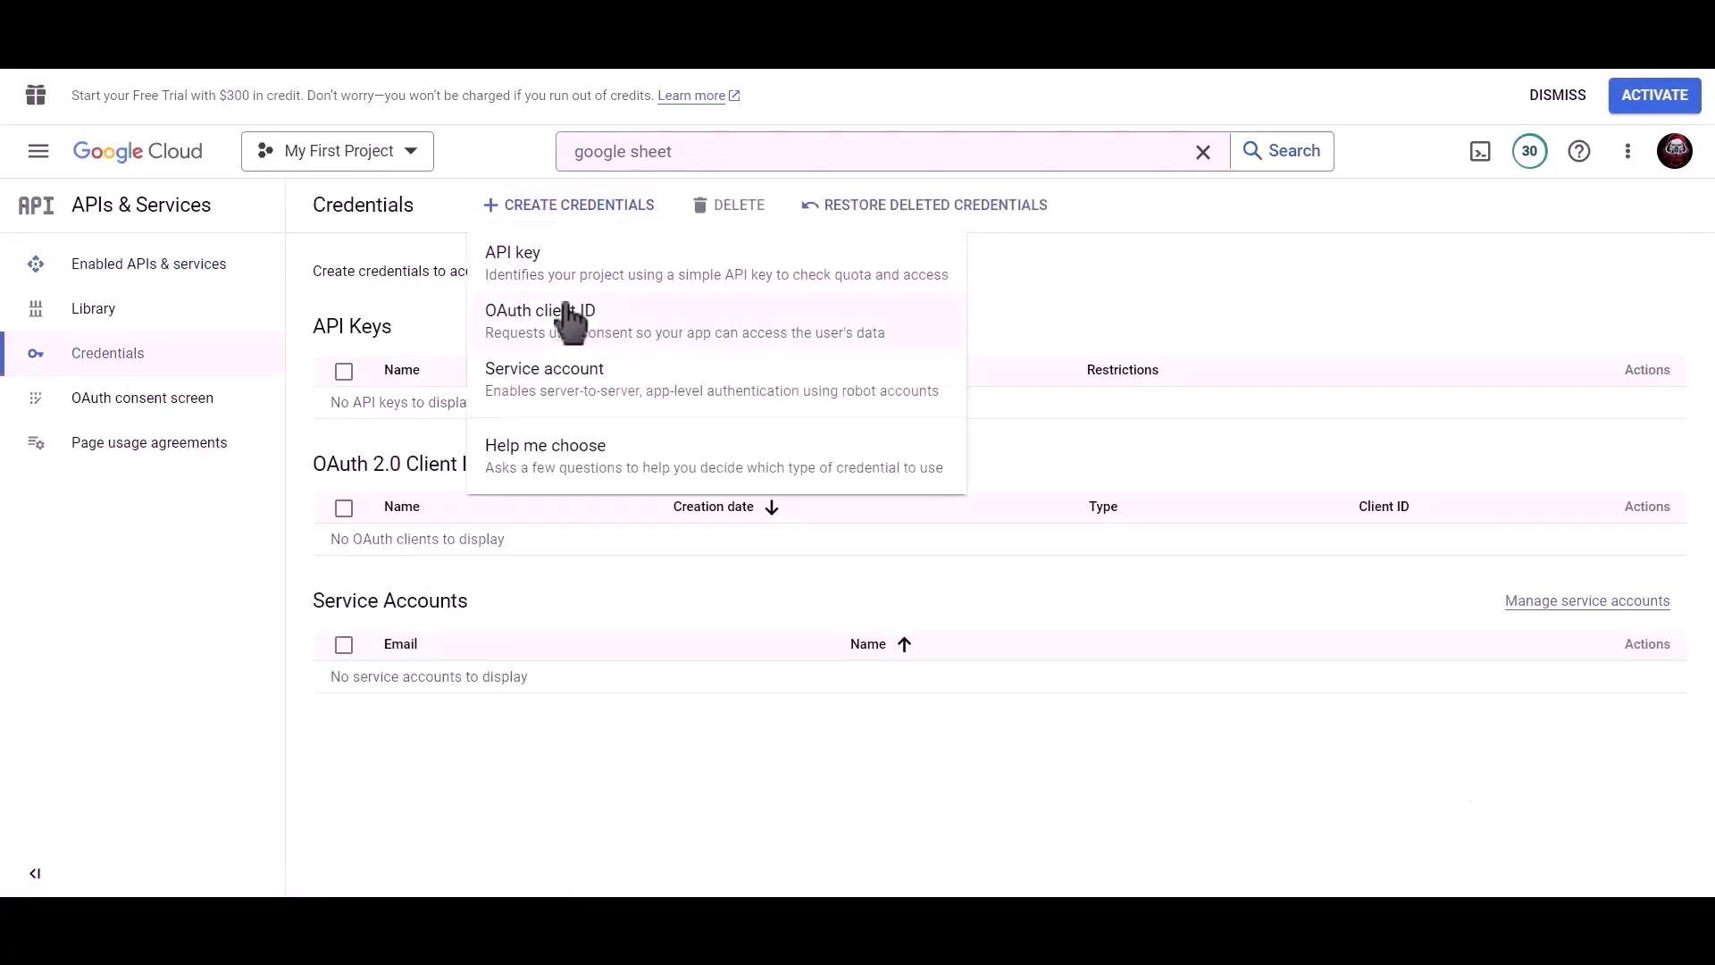
{"action": "left_click", "coordinate": [662, 320]}
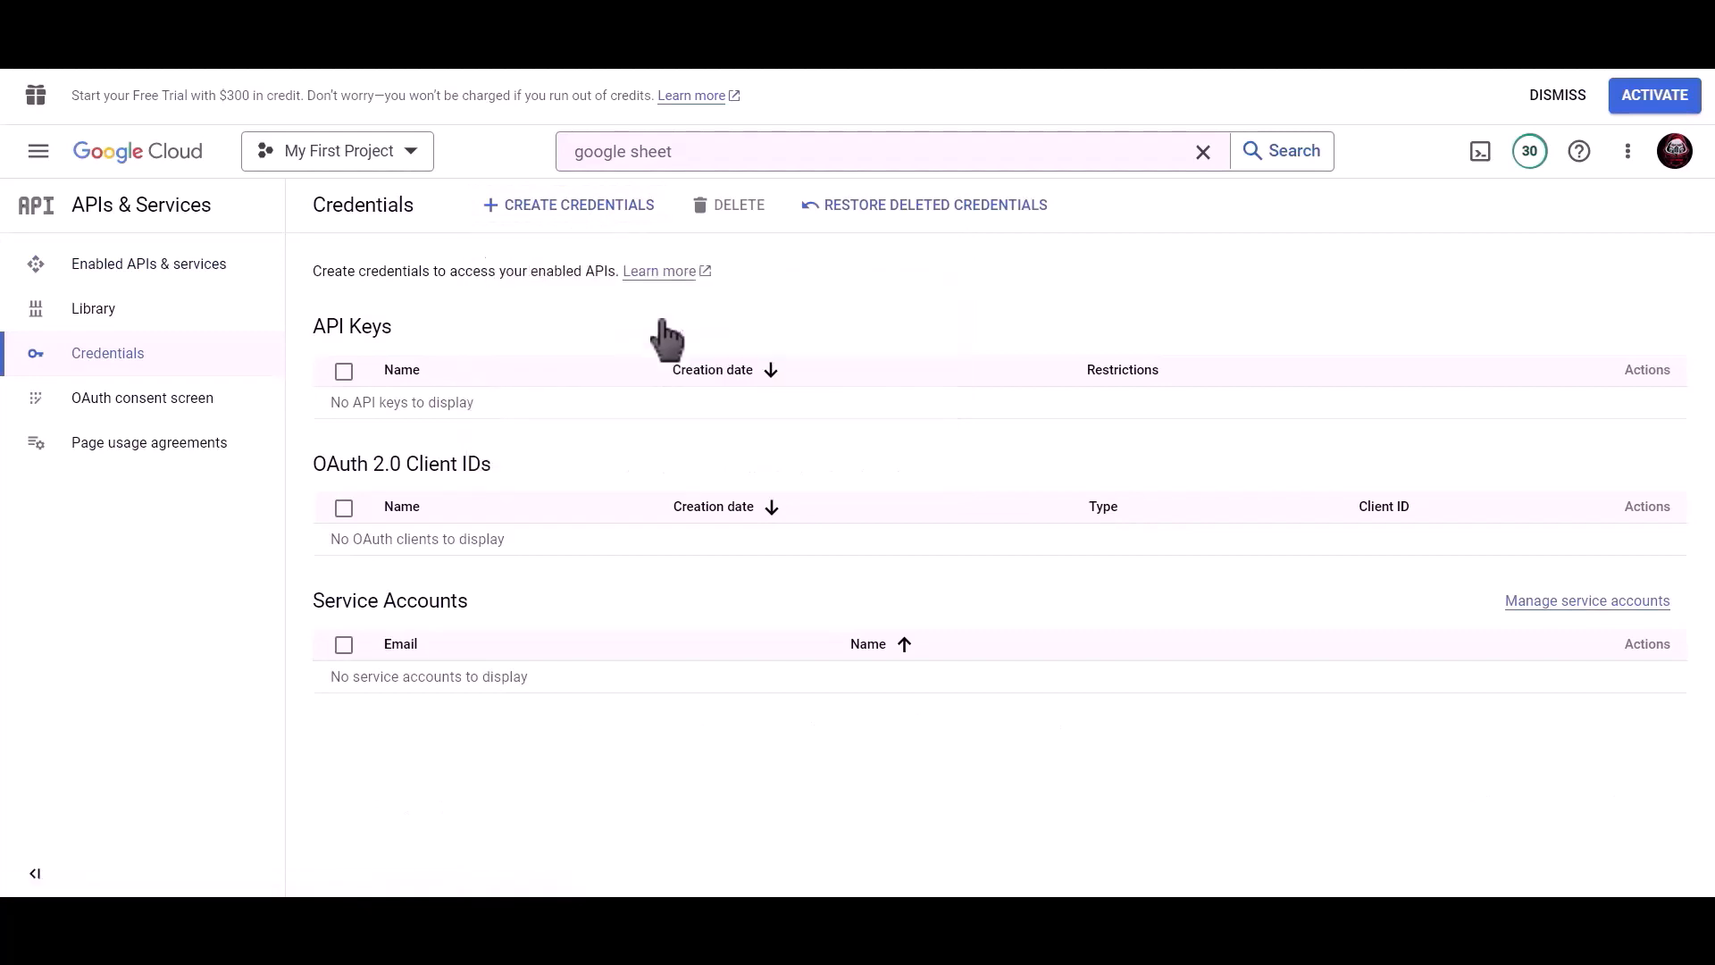
{"action": "left_click", "coordinate": [528, 375]}
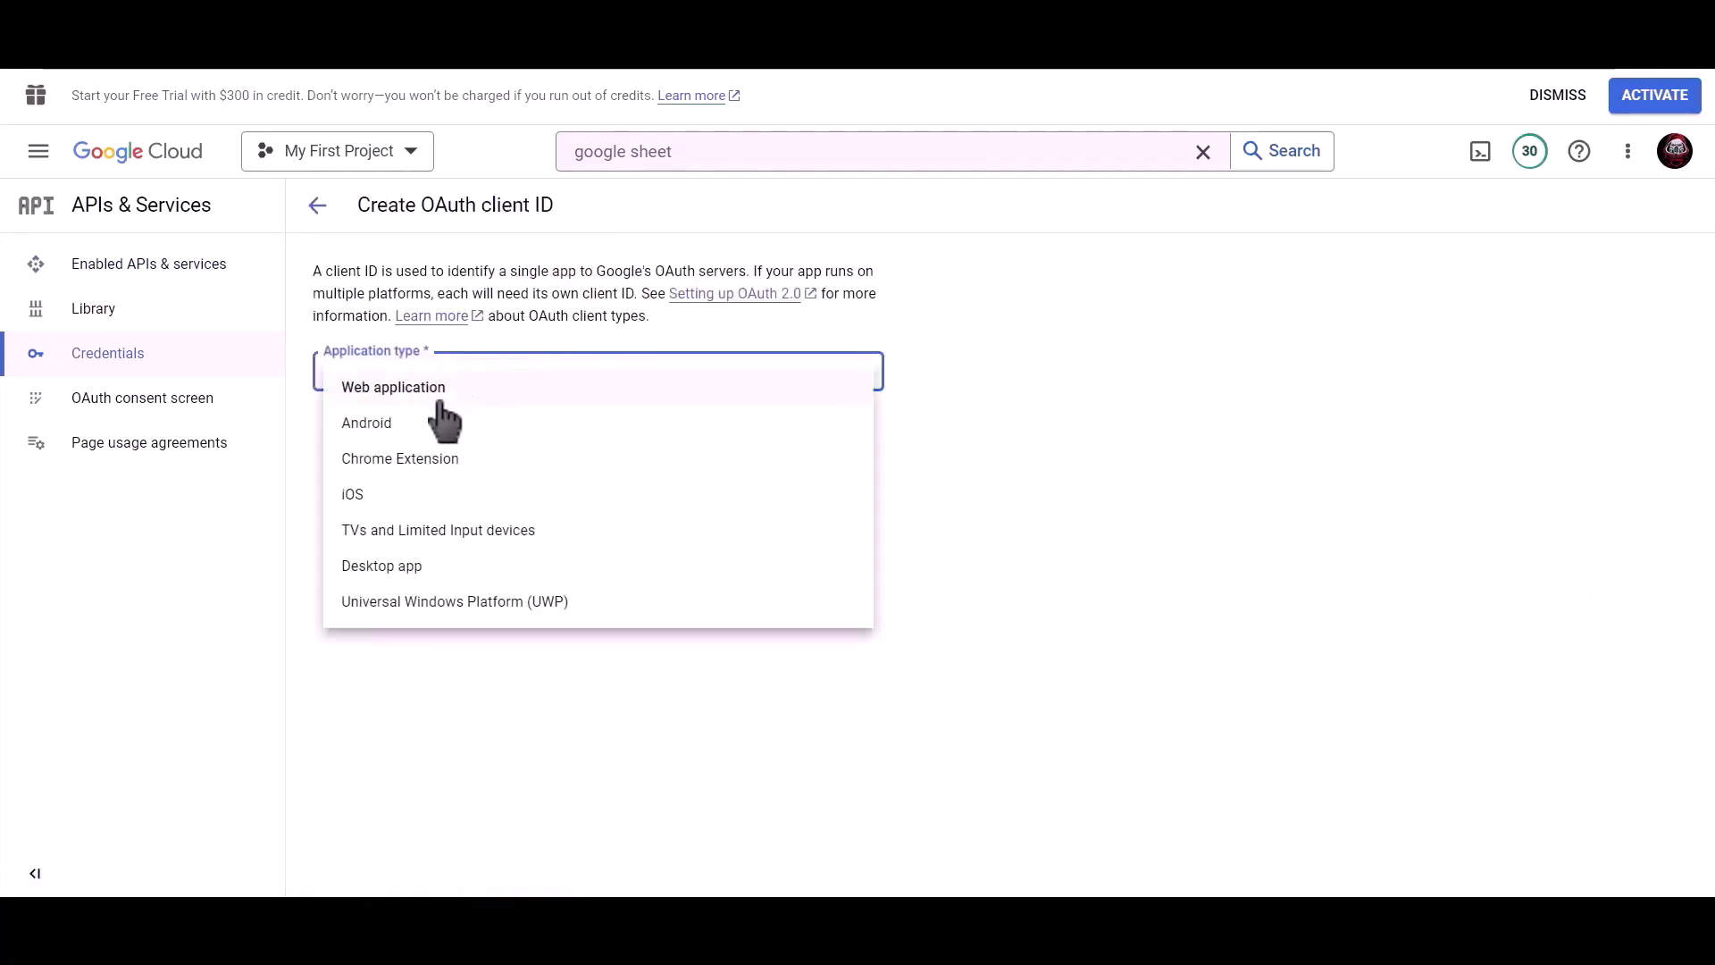
{"action": "left_click", "coordinate": [547, 386]}
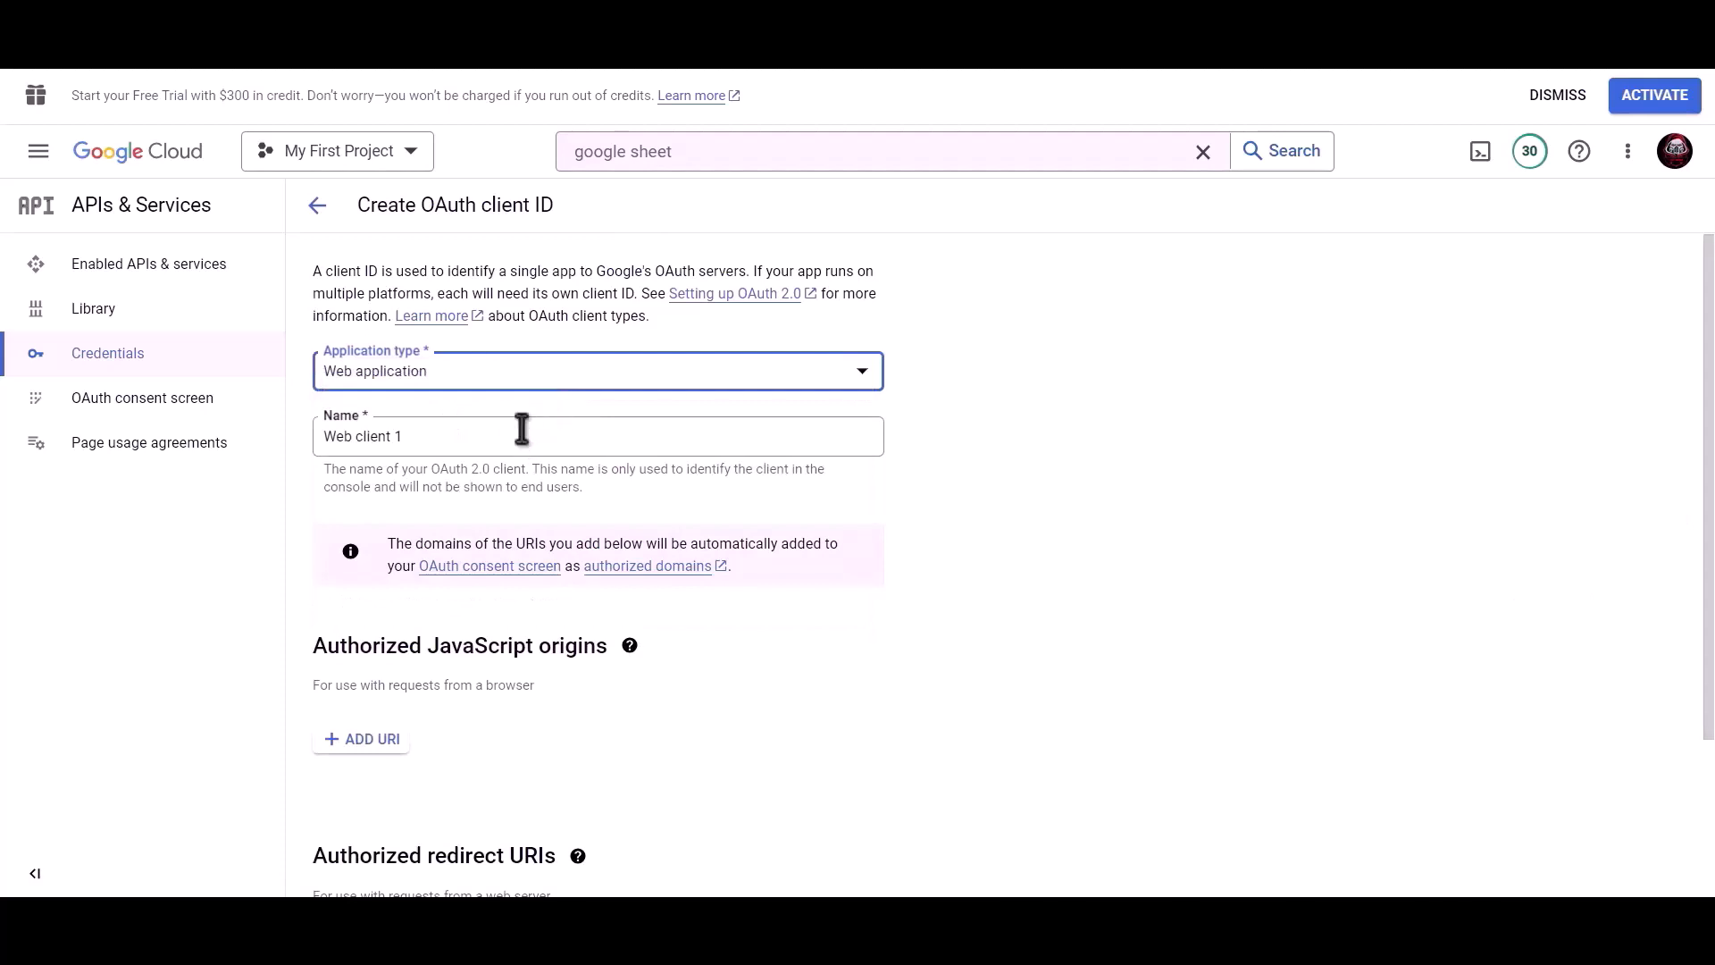
{"action": "left_click_drag", "start_coordinate": [522, 428], "coordinate": [317, 428]}
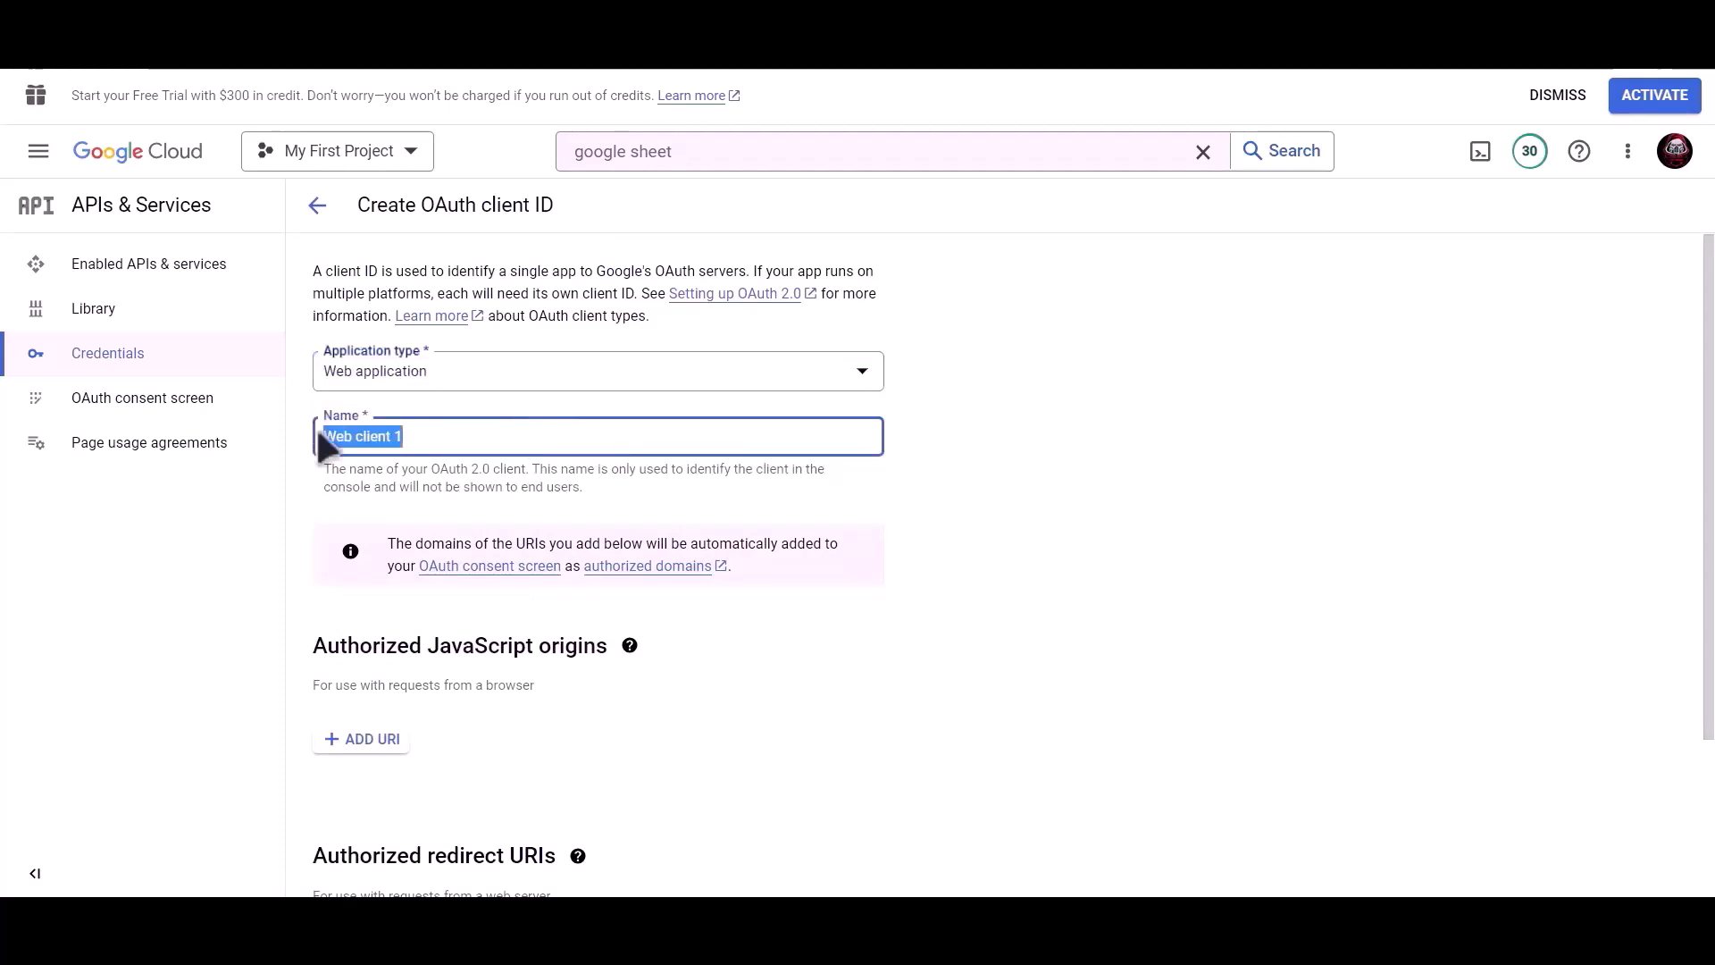
{"action": "type", "text": "Bit Integratio"}
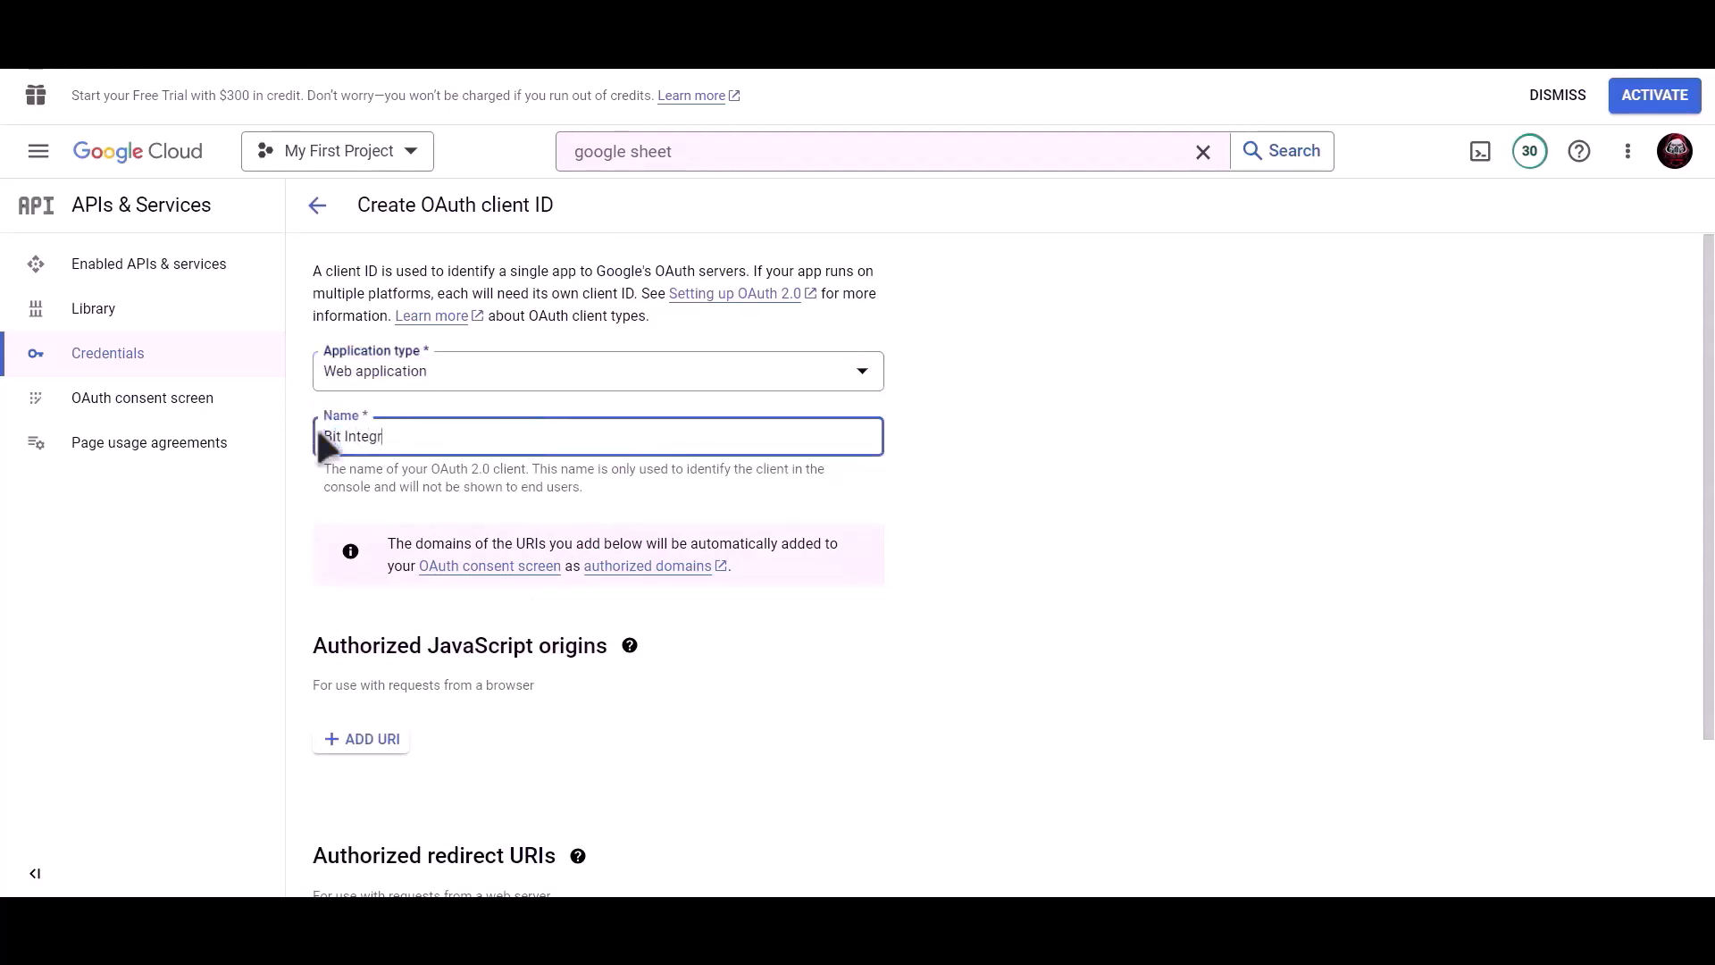
{"action": "type", "text": "ns"}
Step: Add the plugin's redirect URI as an authorized redirect URI and create the client
{"action": "scroll", "coordinate": [599, 469], "scroll_direction": "down", "scroll_amount": 3}
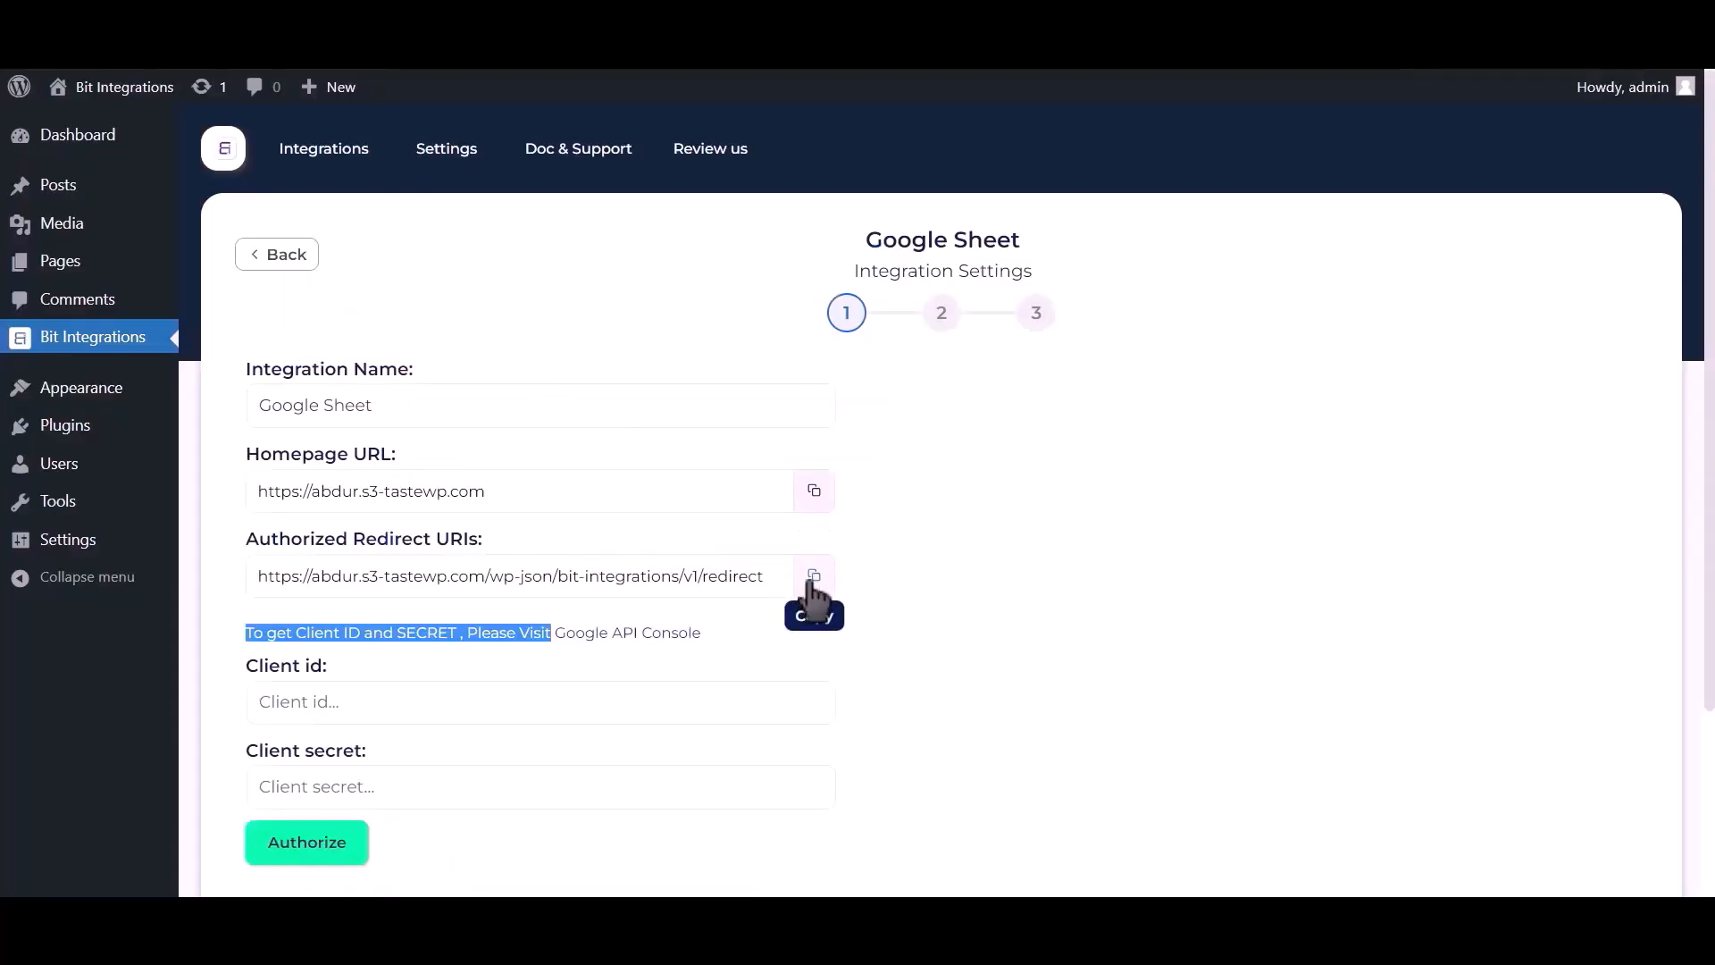
{"action": "left_click", "coordinate": [813, 576]}
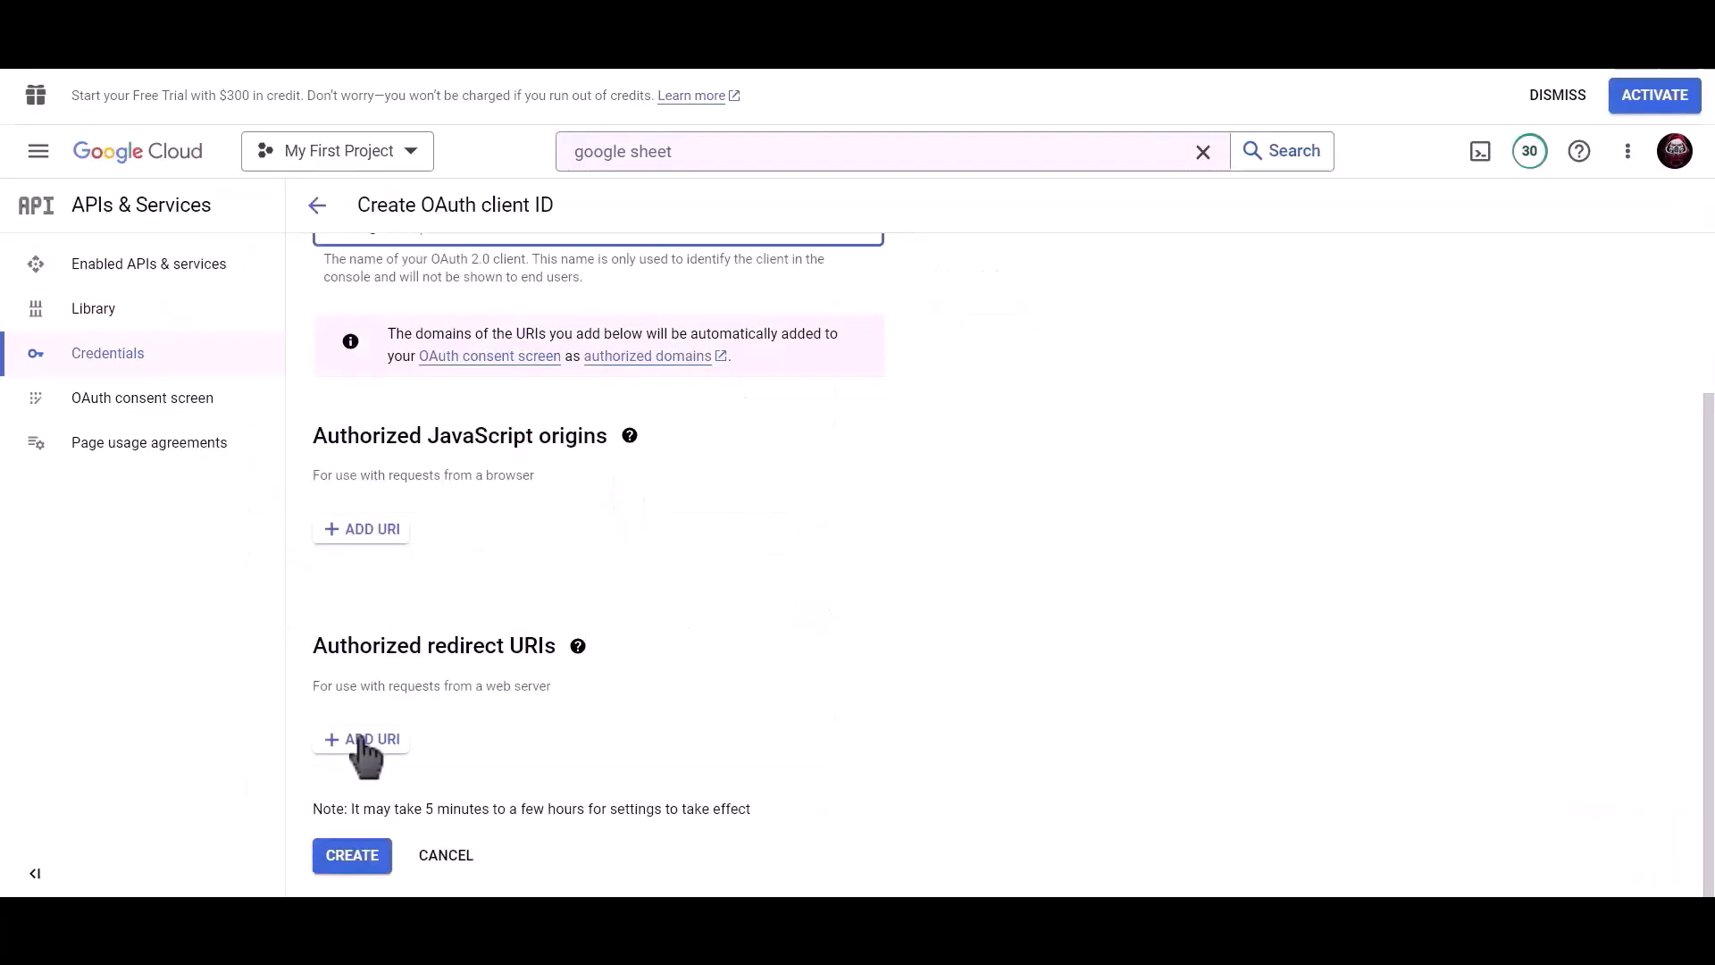
{"action": "left_click", "coordinate": [362, 742]}
{"action": "scroll", "coordinate": [507, 688], "scroll_direction": "down", "scroll_amount": 1}
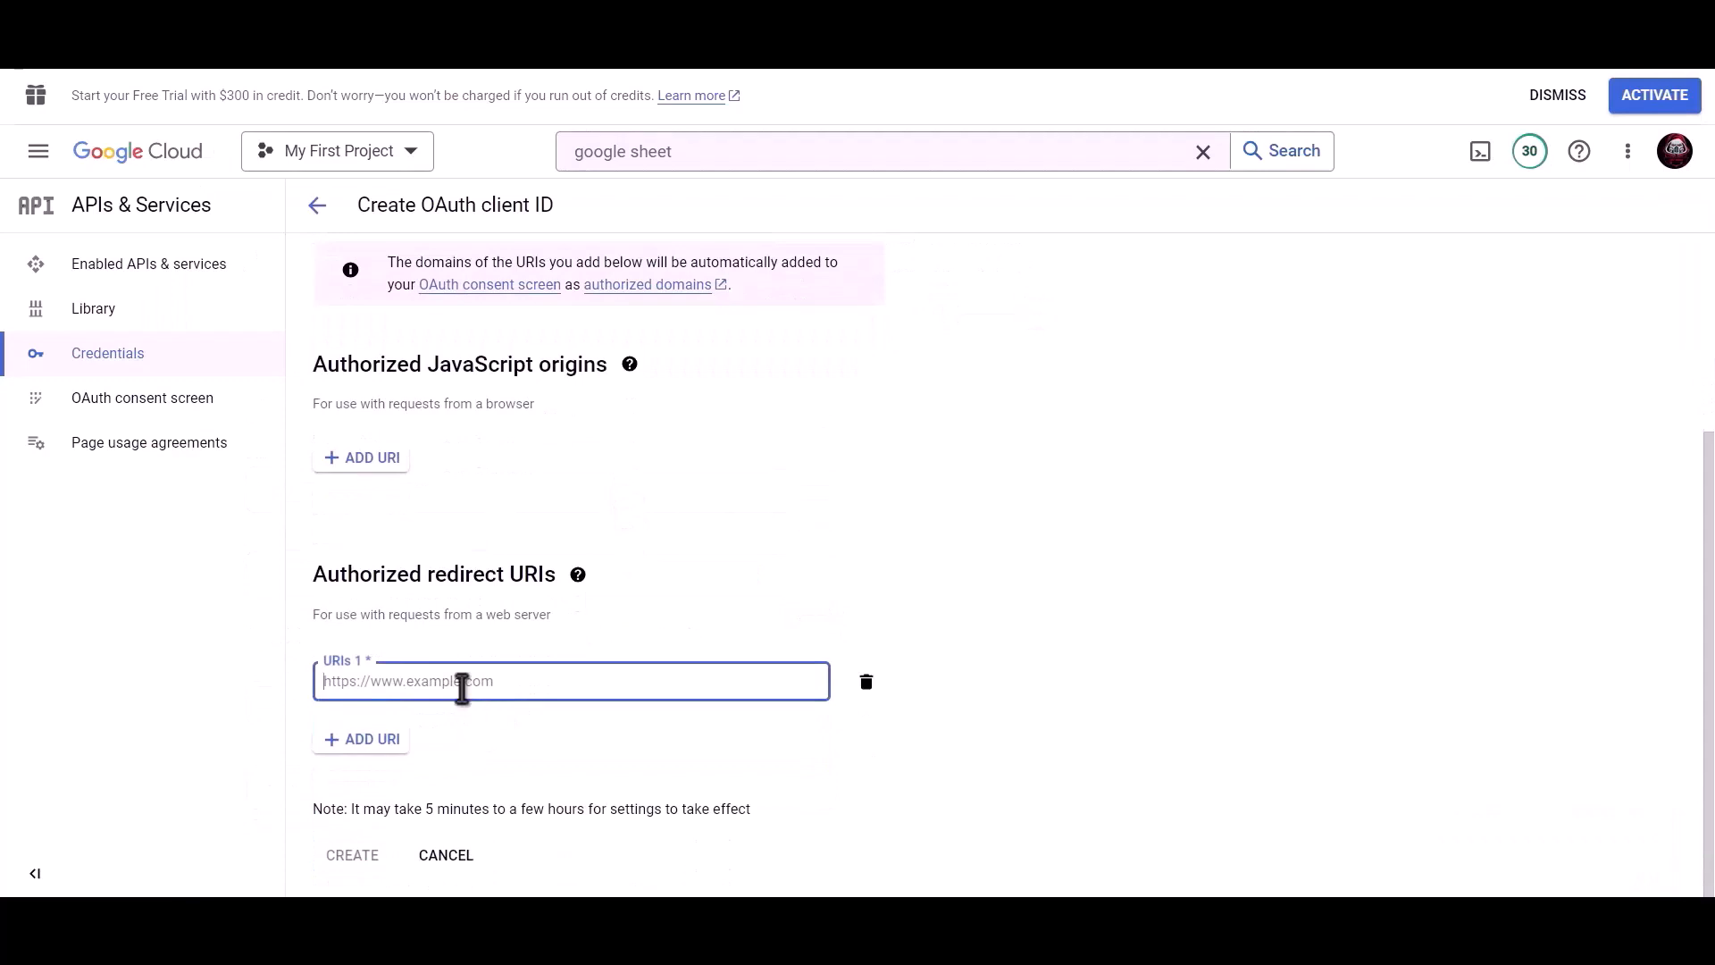
{"action": "key", "text": "ctrl+v"}
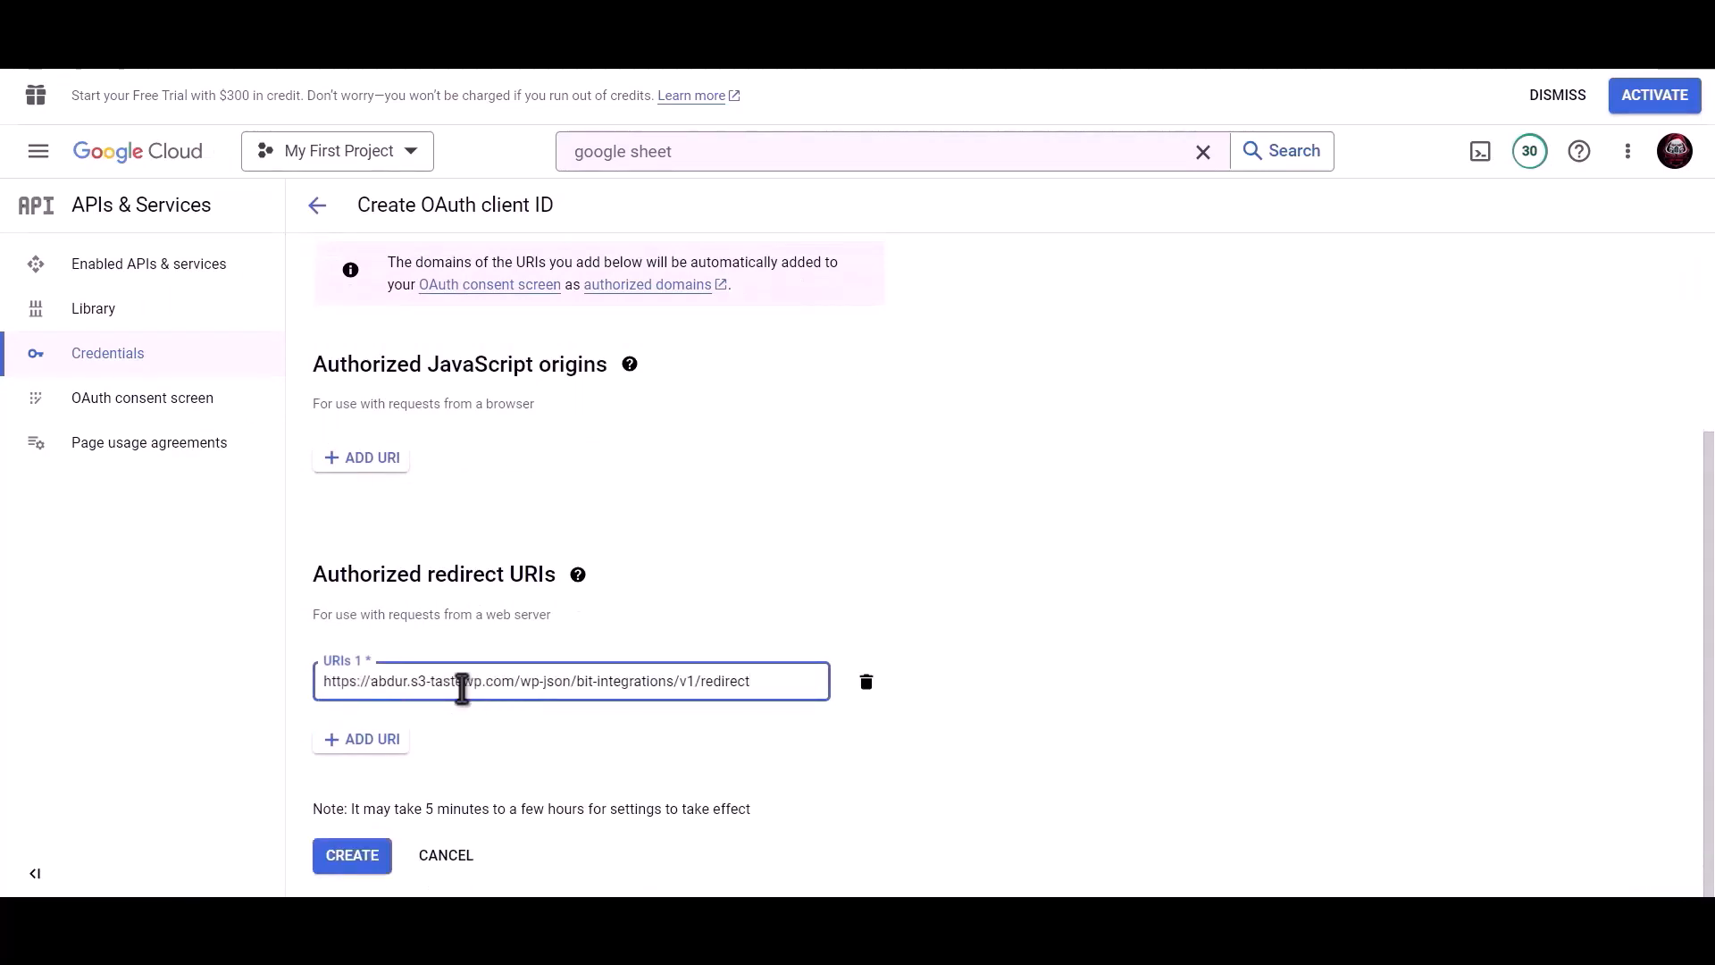
{"action": "left_click", "coordinate": [353, 863]}
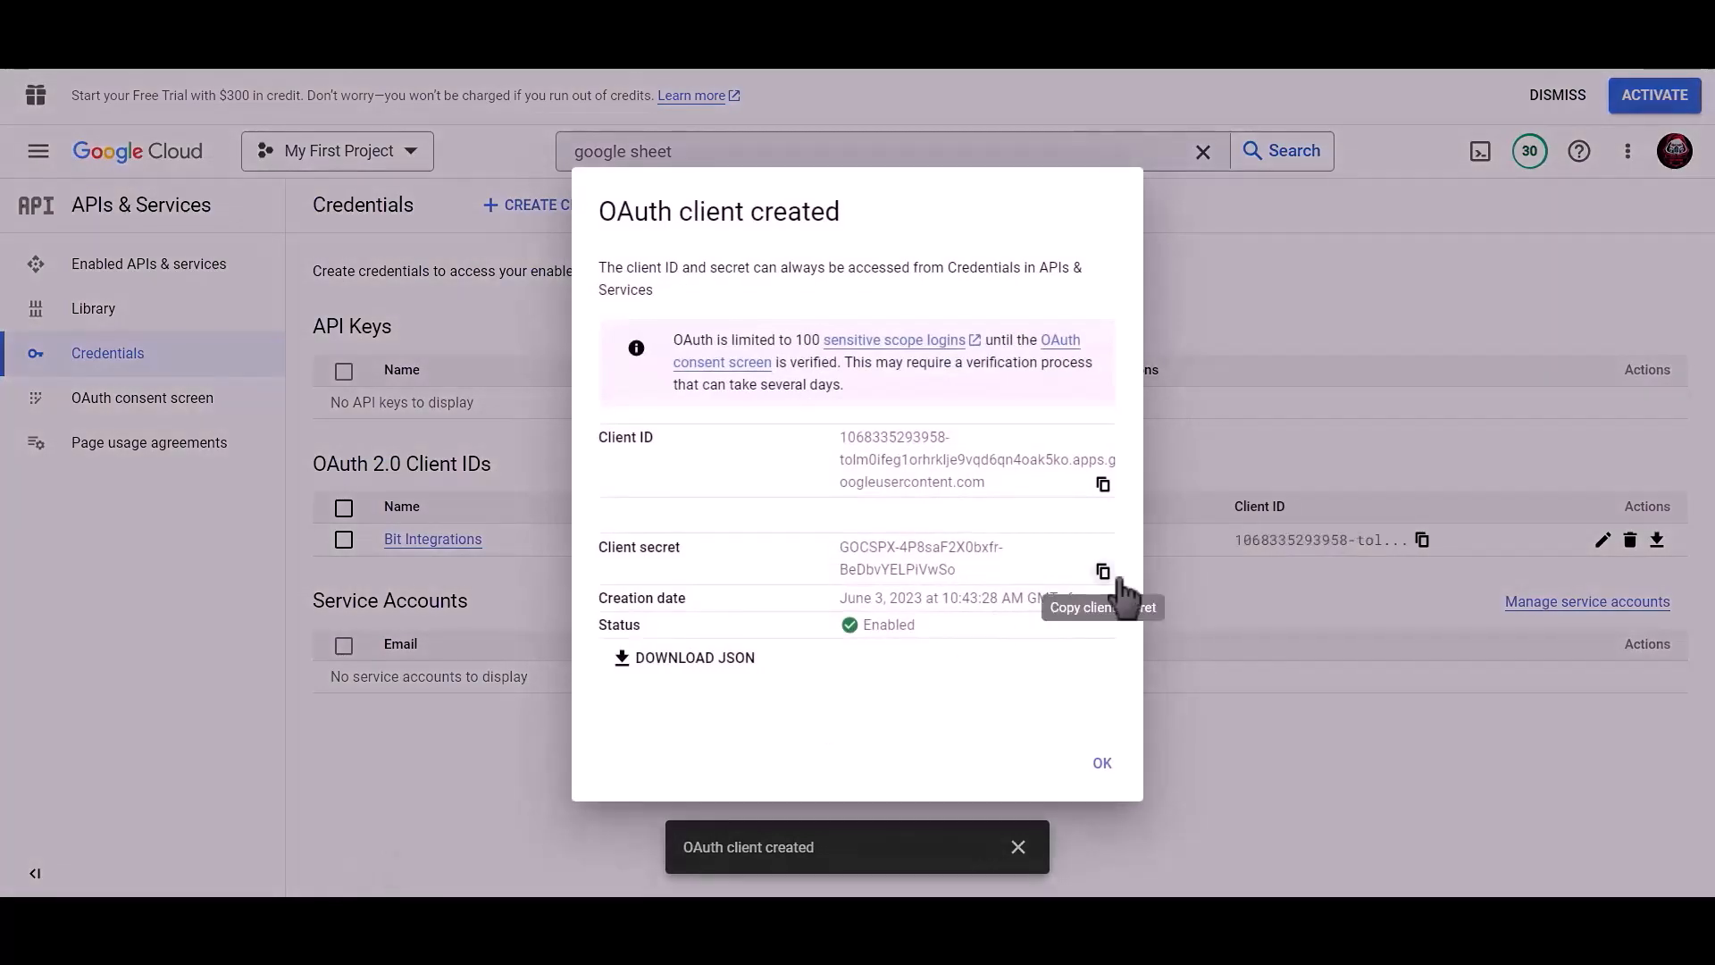
Step: Copy the new client ID and client secret into the plugin's Client id and Client secret fields
{"action": "left_click", "coordinate": [1105, 488]}
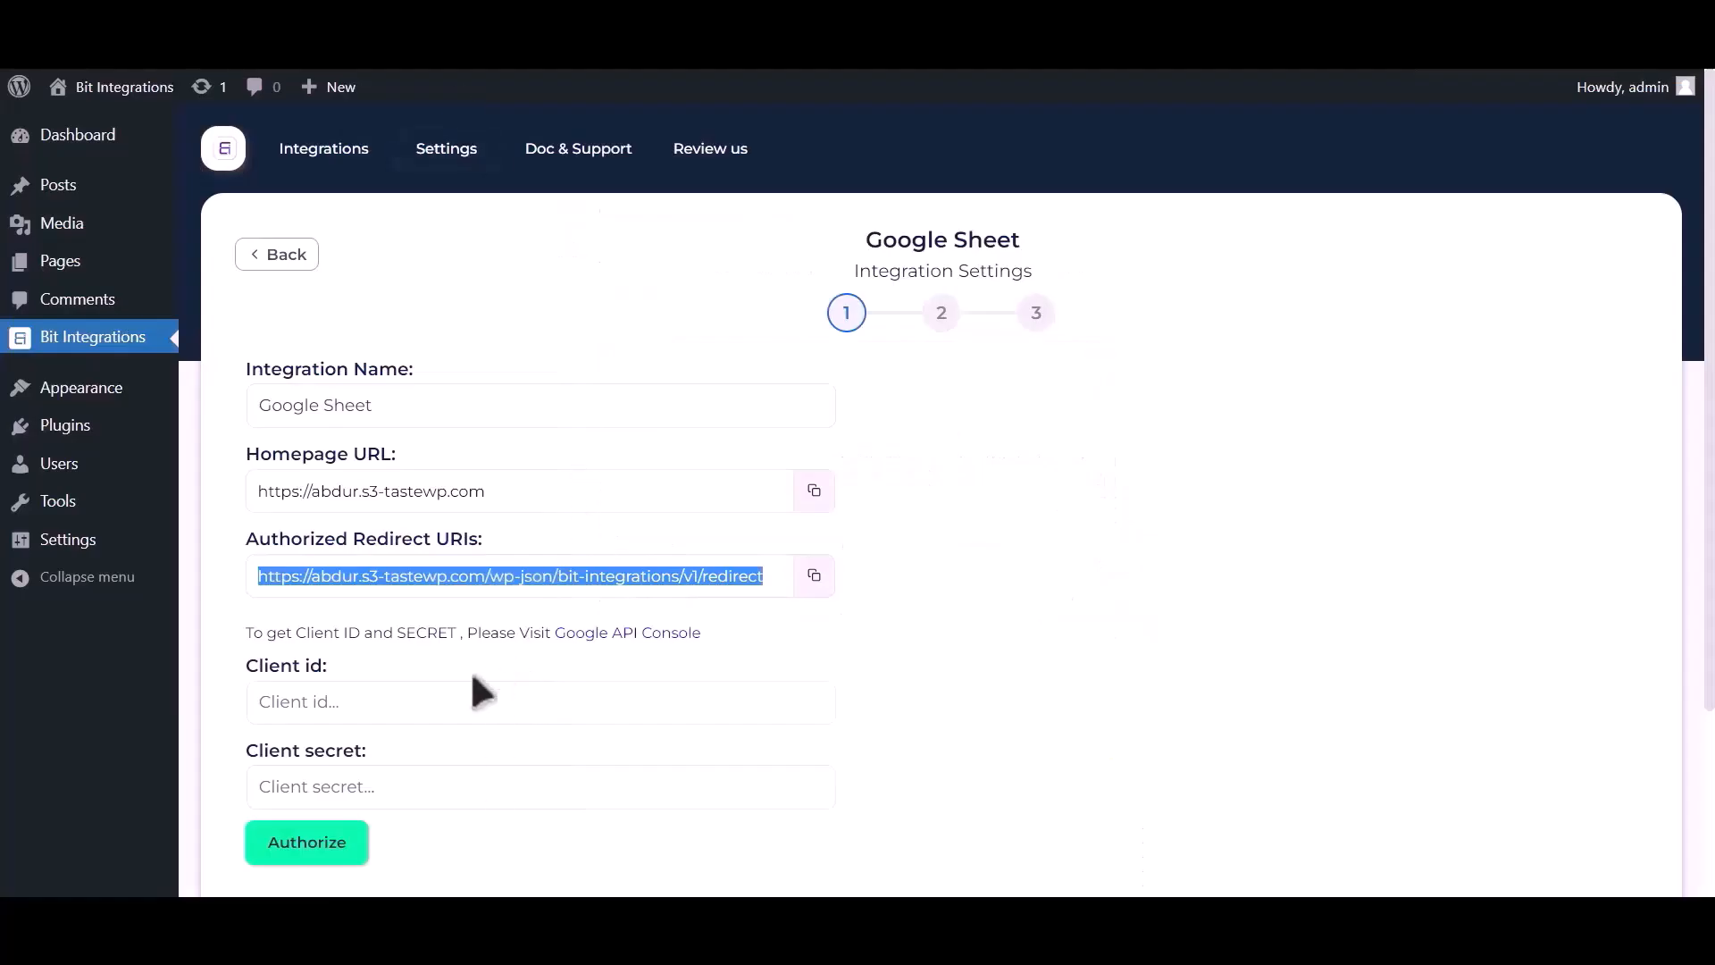
{"action": "left_click", "coordinate": [425, 700]}
{"action": "key", "text": "ctrl+v"}
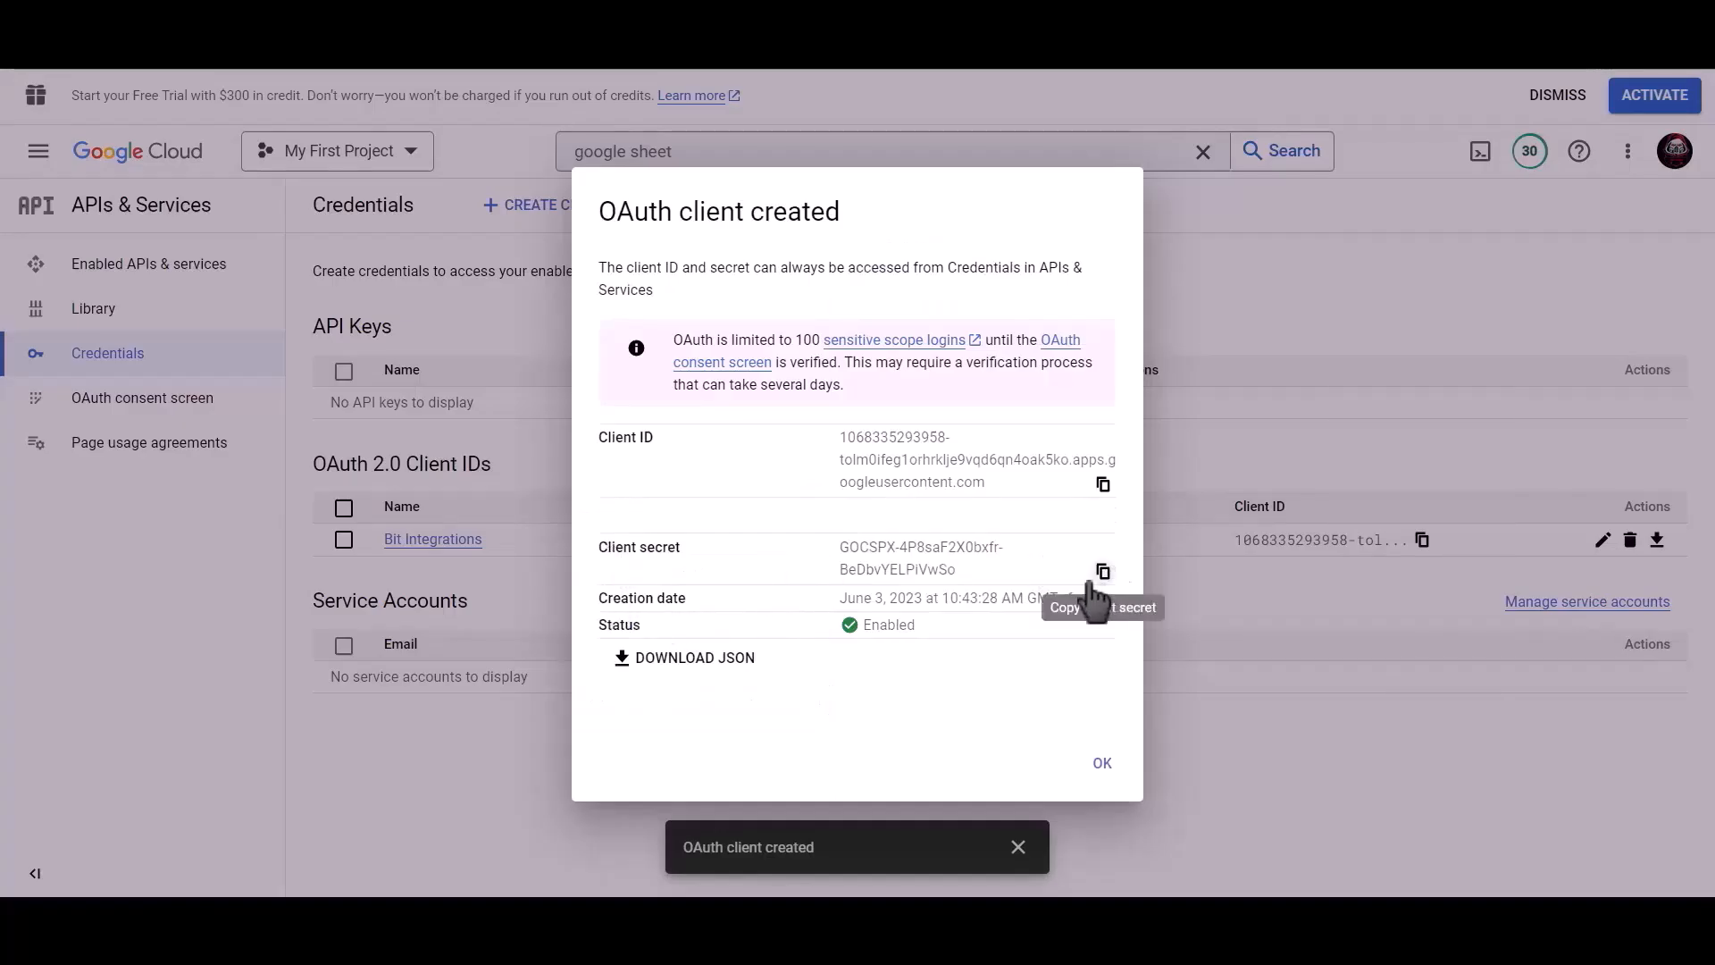
{"action": "left_click", "coordinate": [1103, 572]}
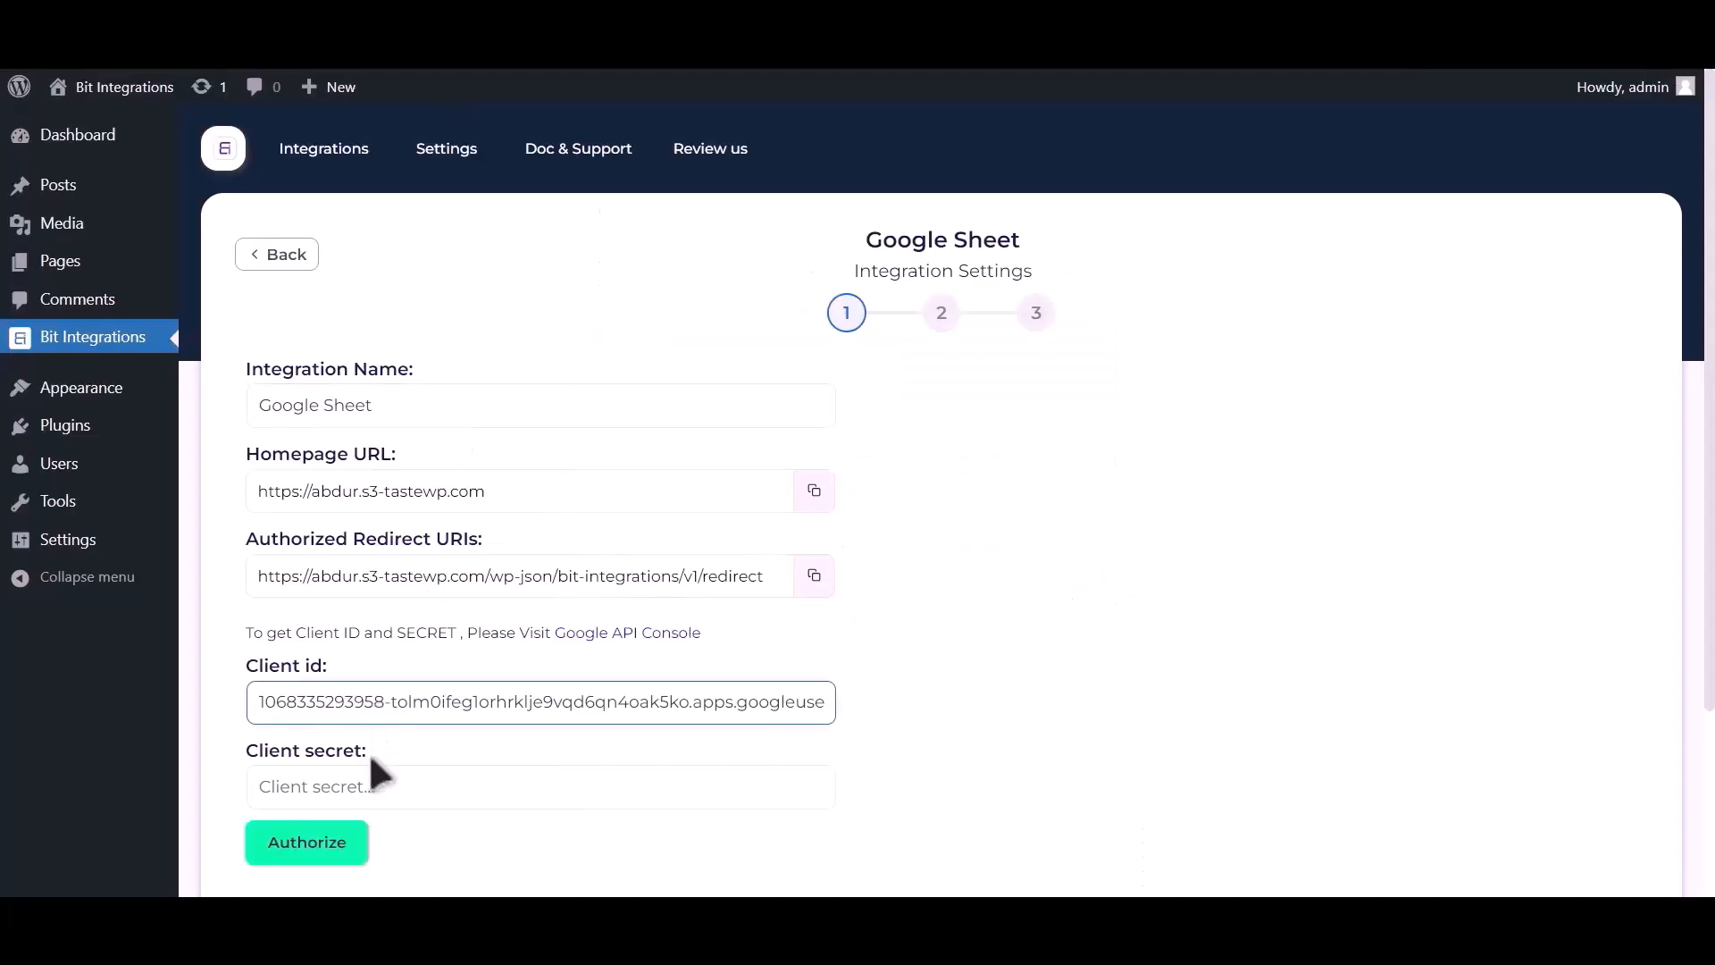
{"action": "left_click", "coordinate": [383, 781]}
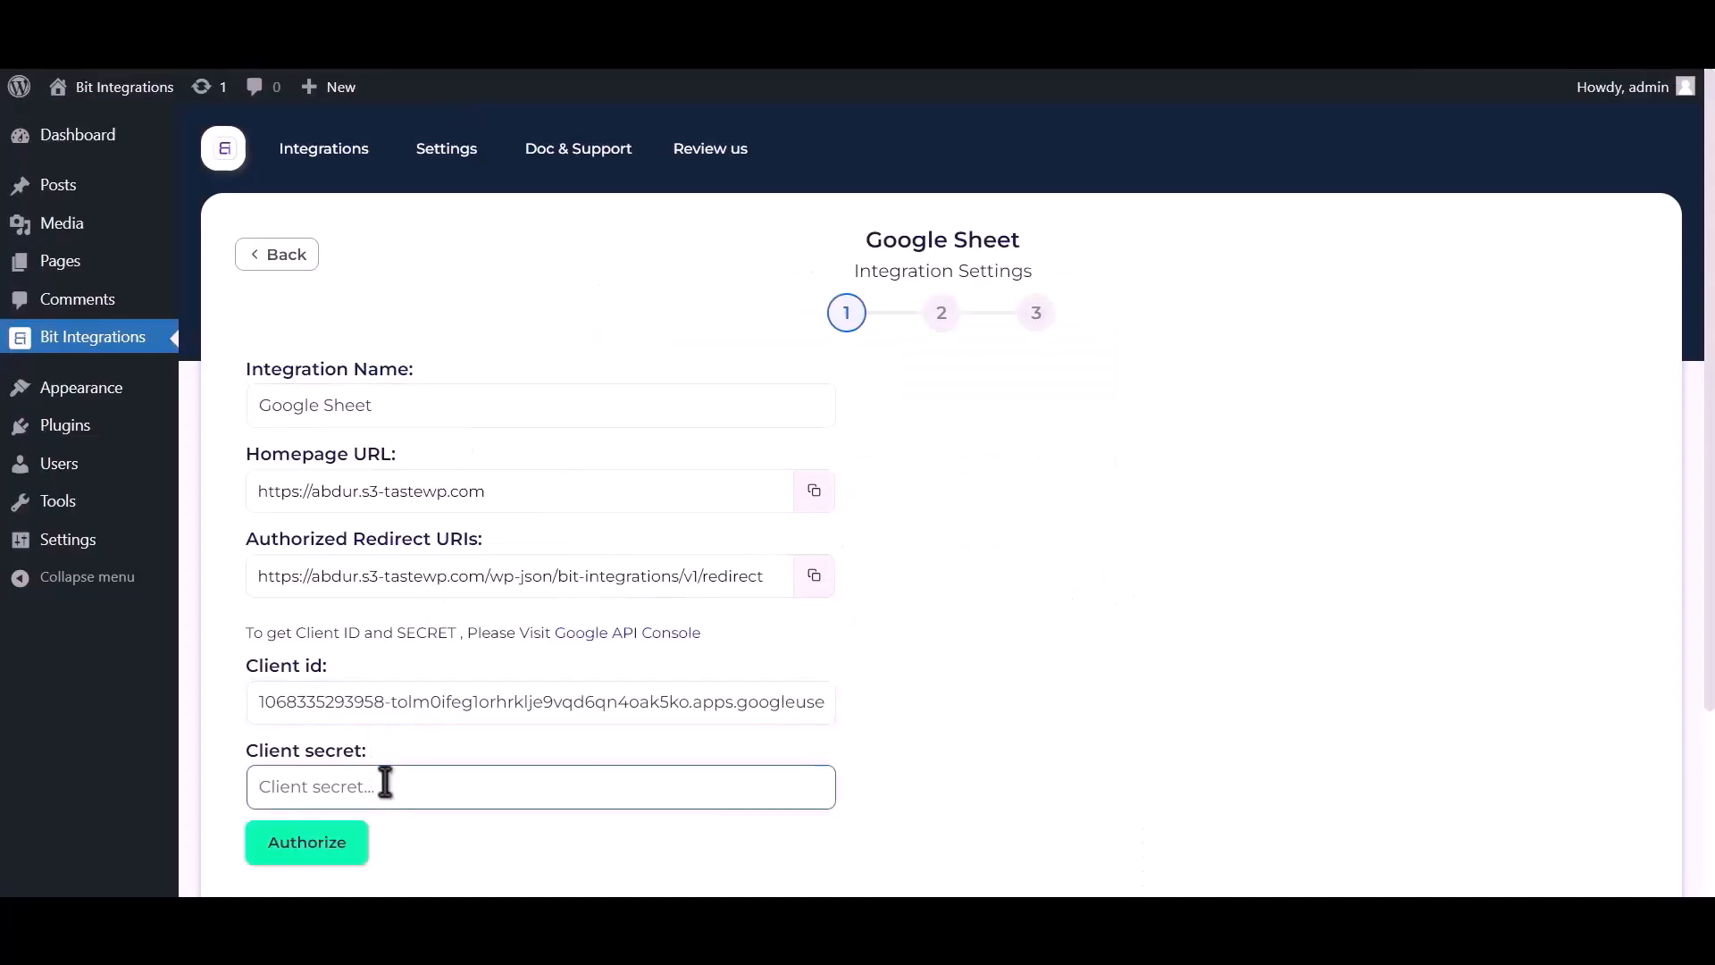
{"action": "key", "text": "ctrl+v"}
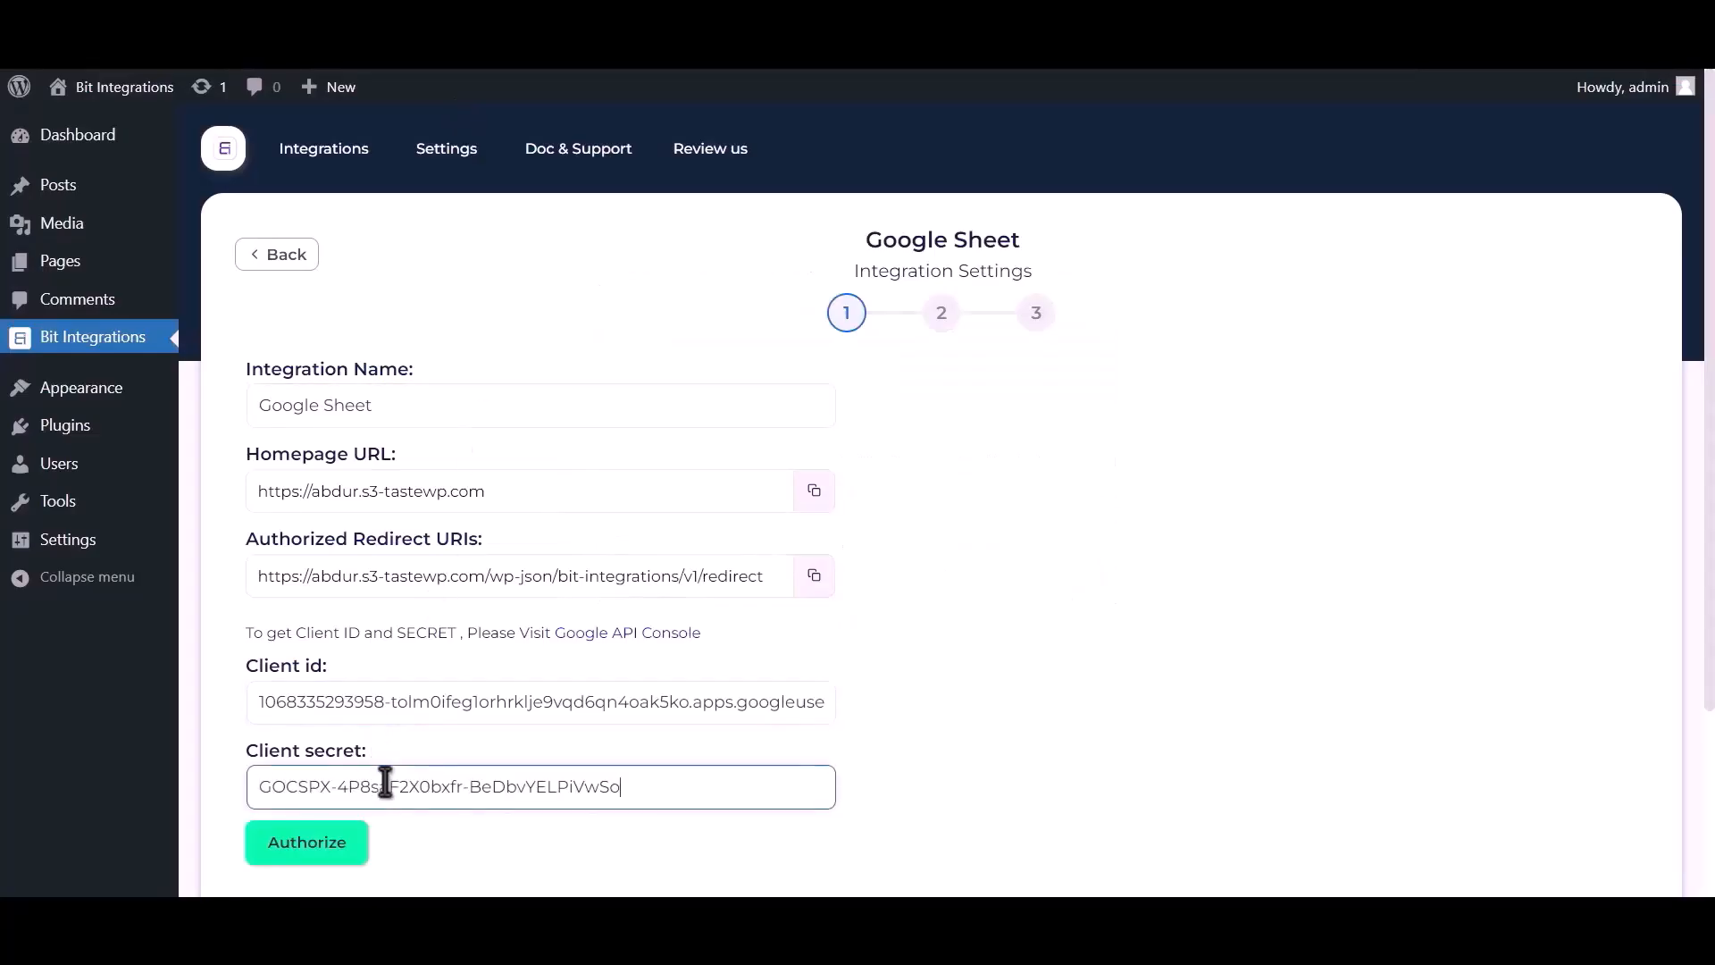
Step: Authorize with the Google account, proceeding past the unverified-app warning, and dismiss the success notice
{"action": "left_click", "coordinate": [317, 848]}
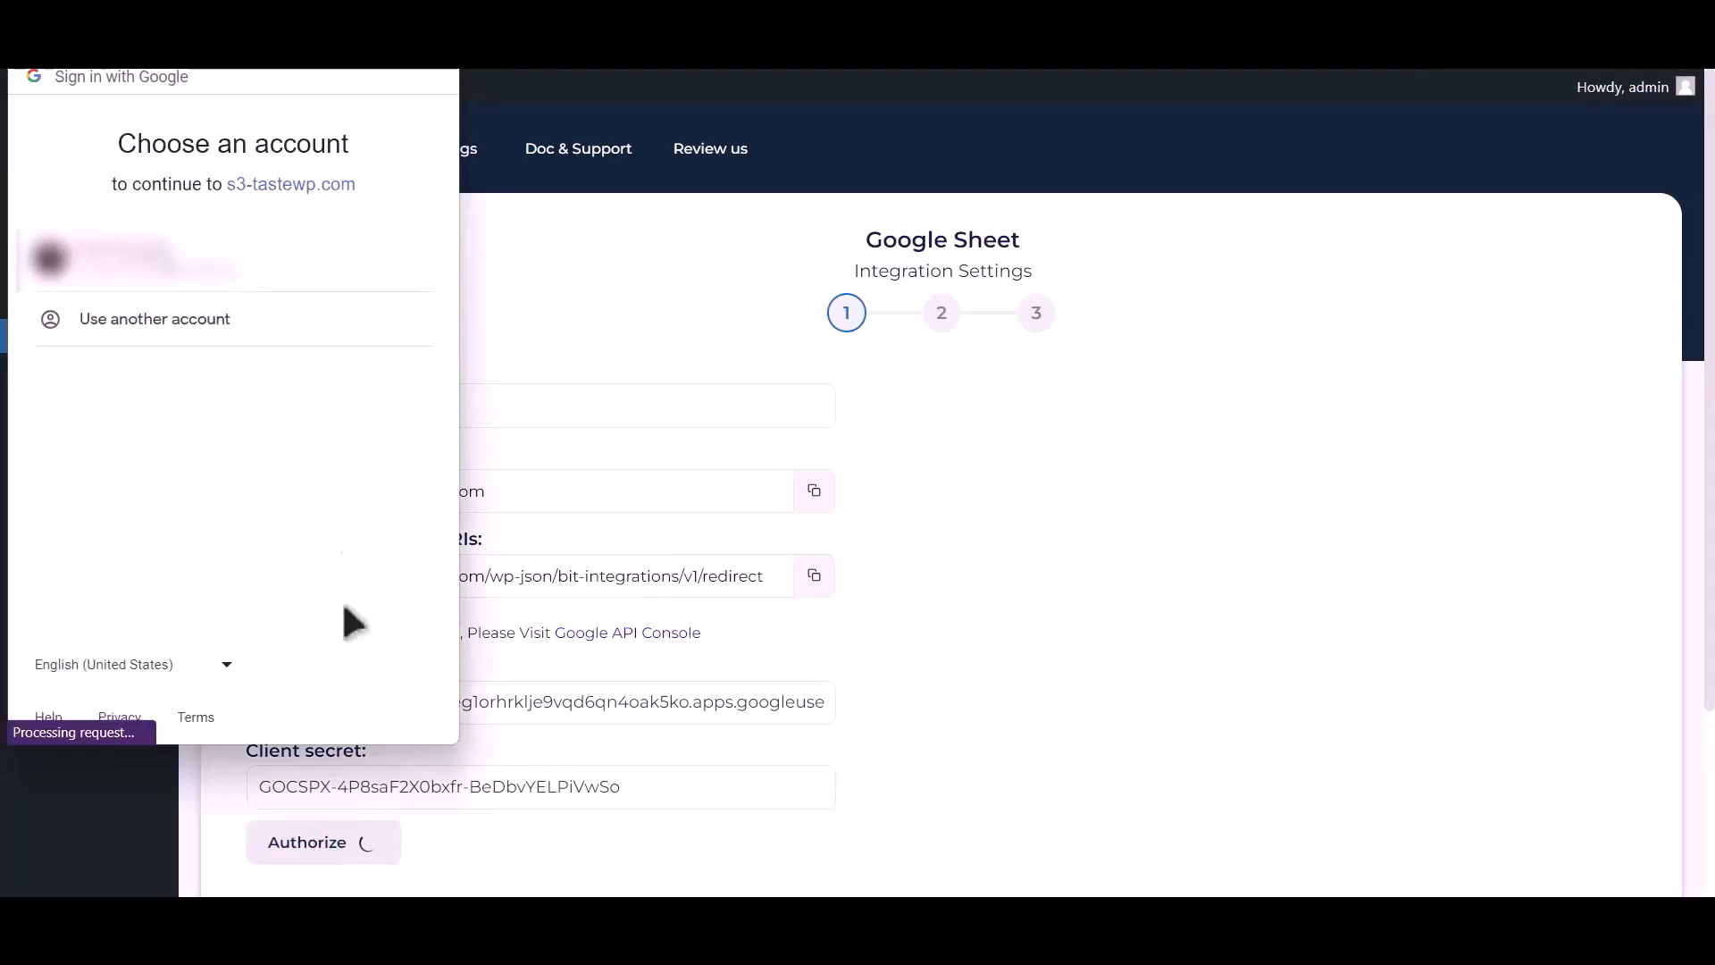
{"action": "left_click", "coordinate": [213, 268]}
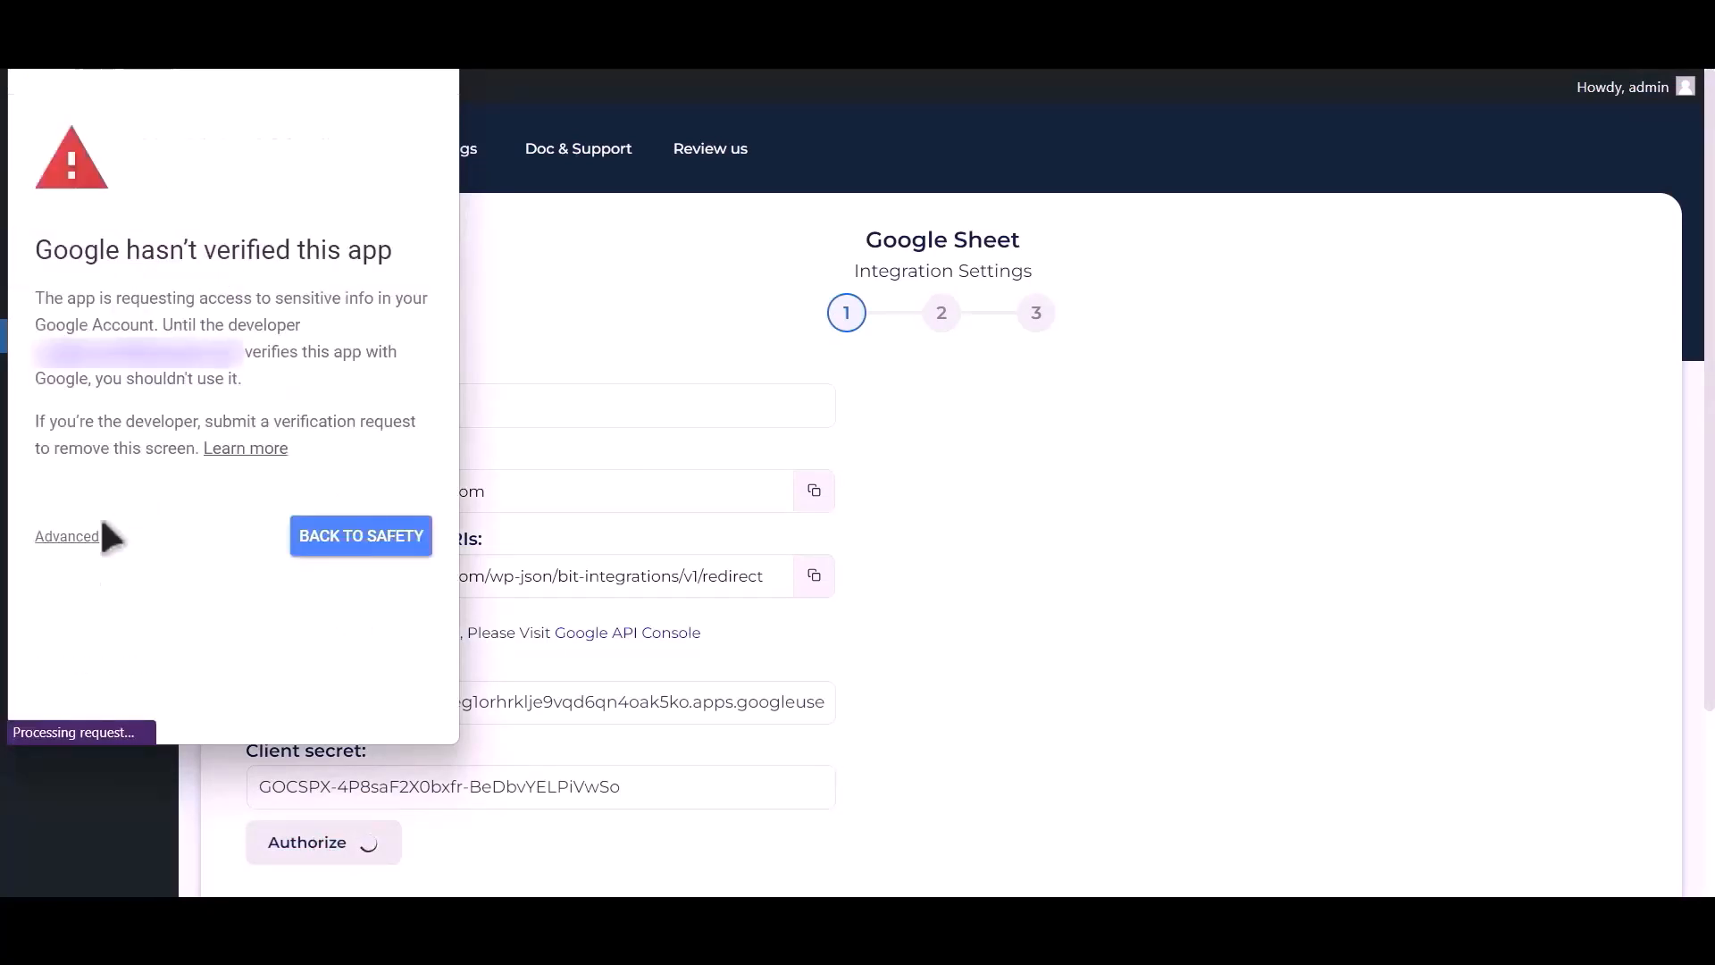
{"action": "left_click", "coordinate": [67, 537]}
{"action": "left_click", "coordinate": [130, 697]}
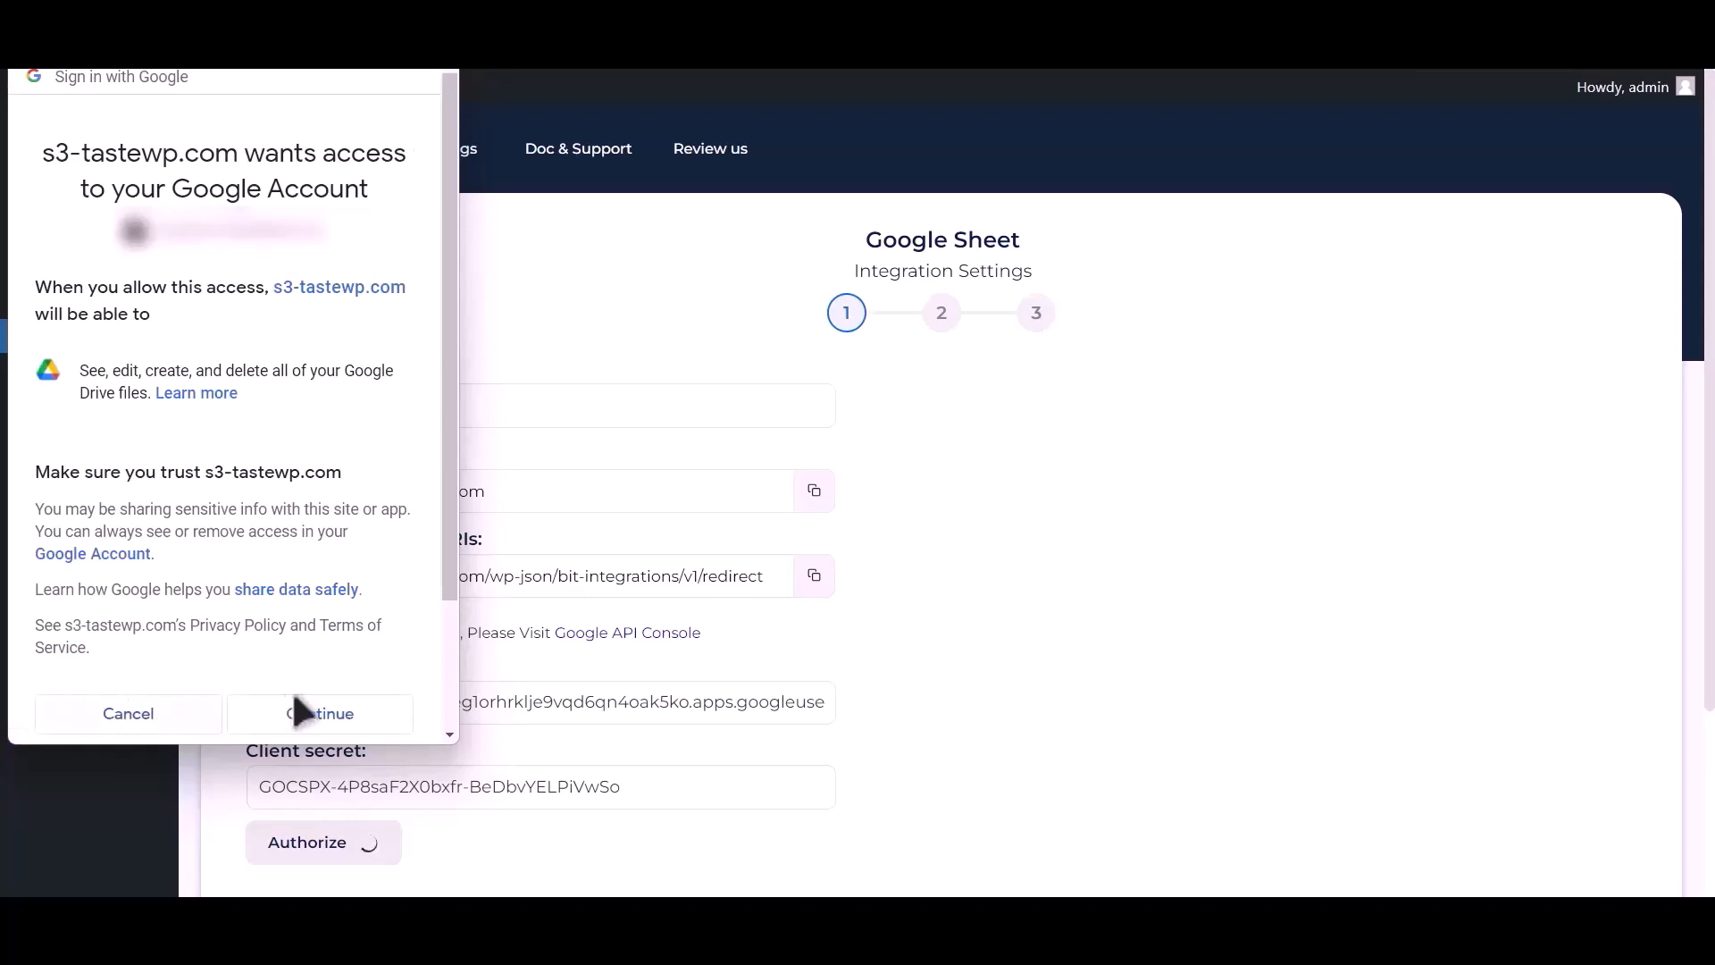
{"action": "left_click", "coordinate": [322, 713]}
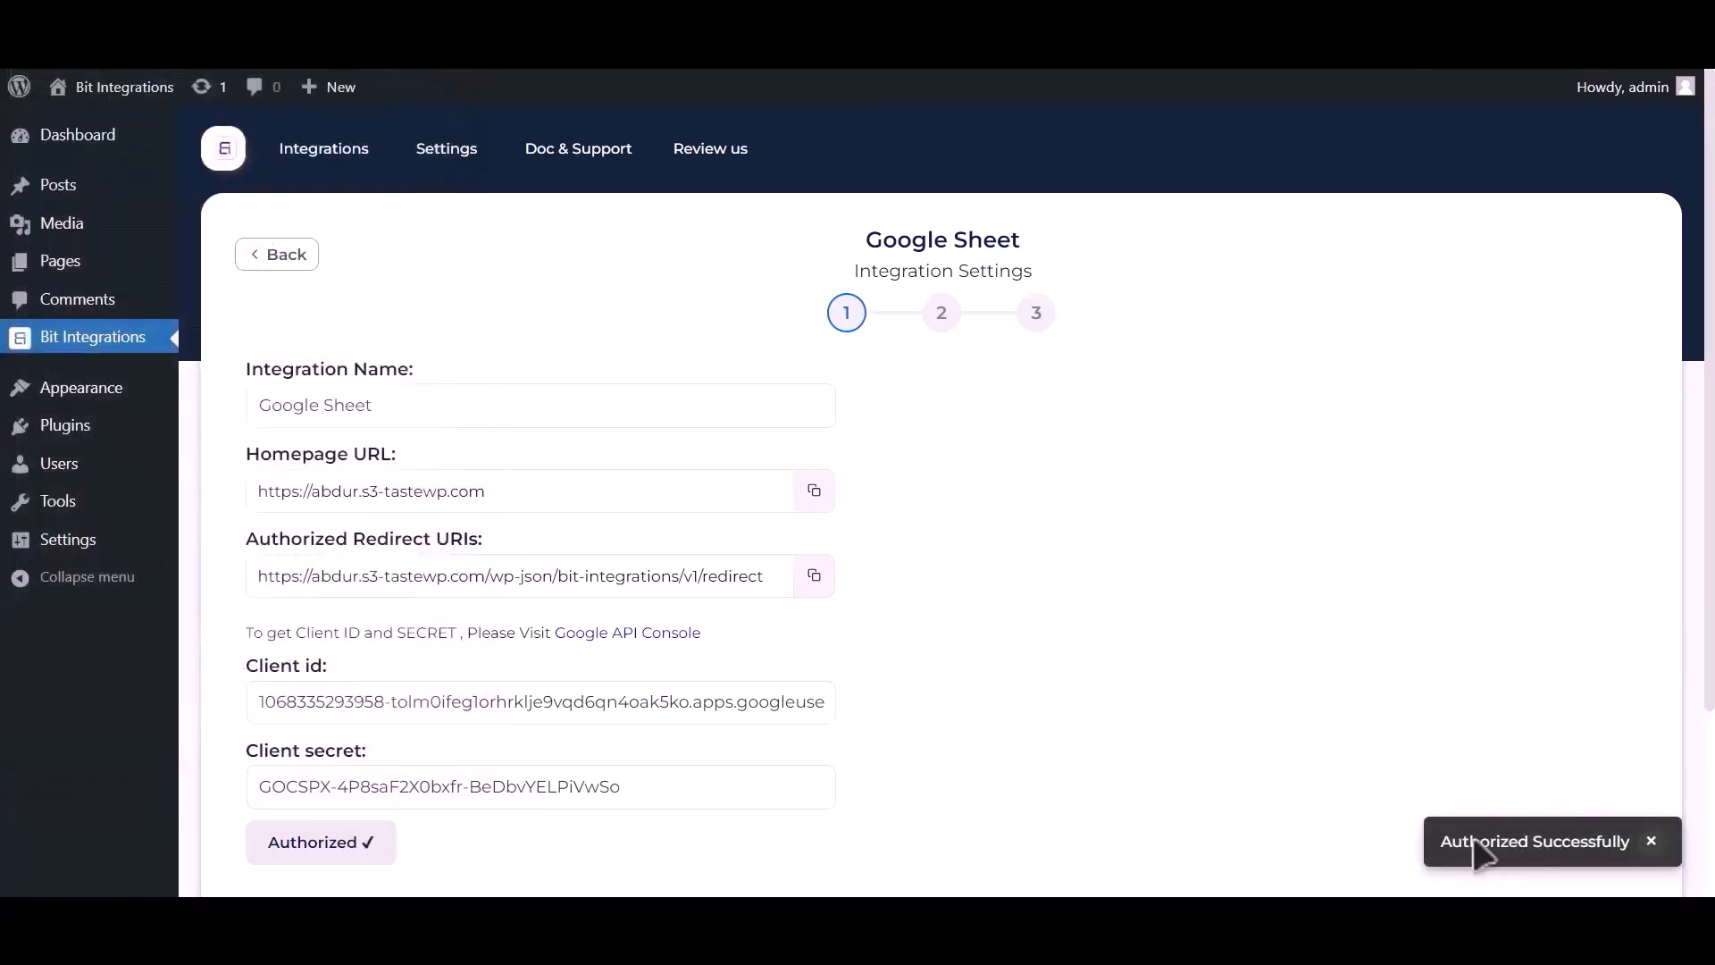
{"action": "left_click", "coordinate": [1649, 841]}
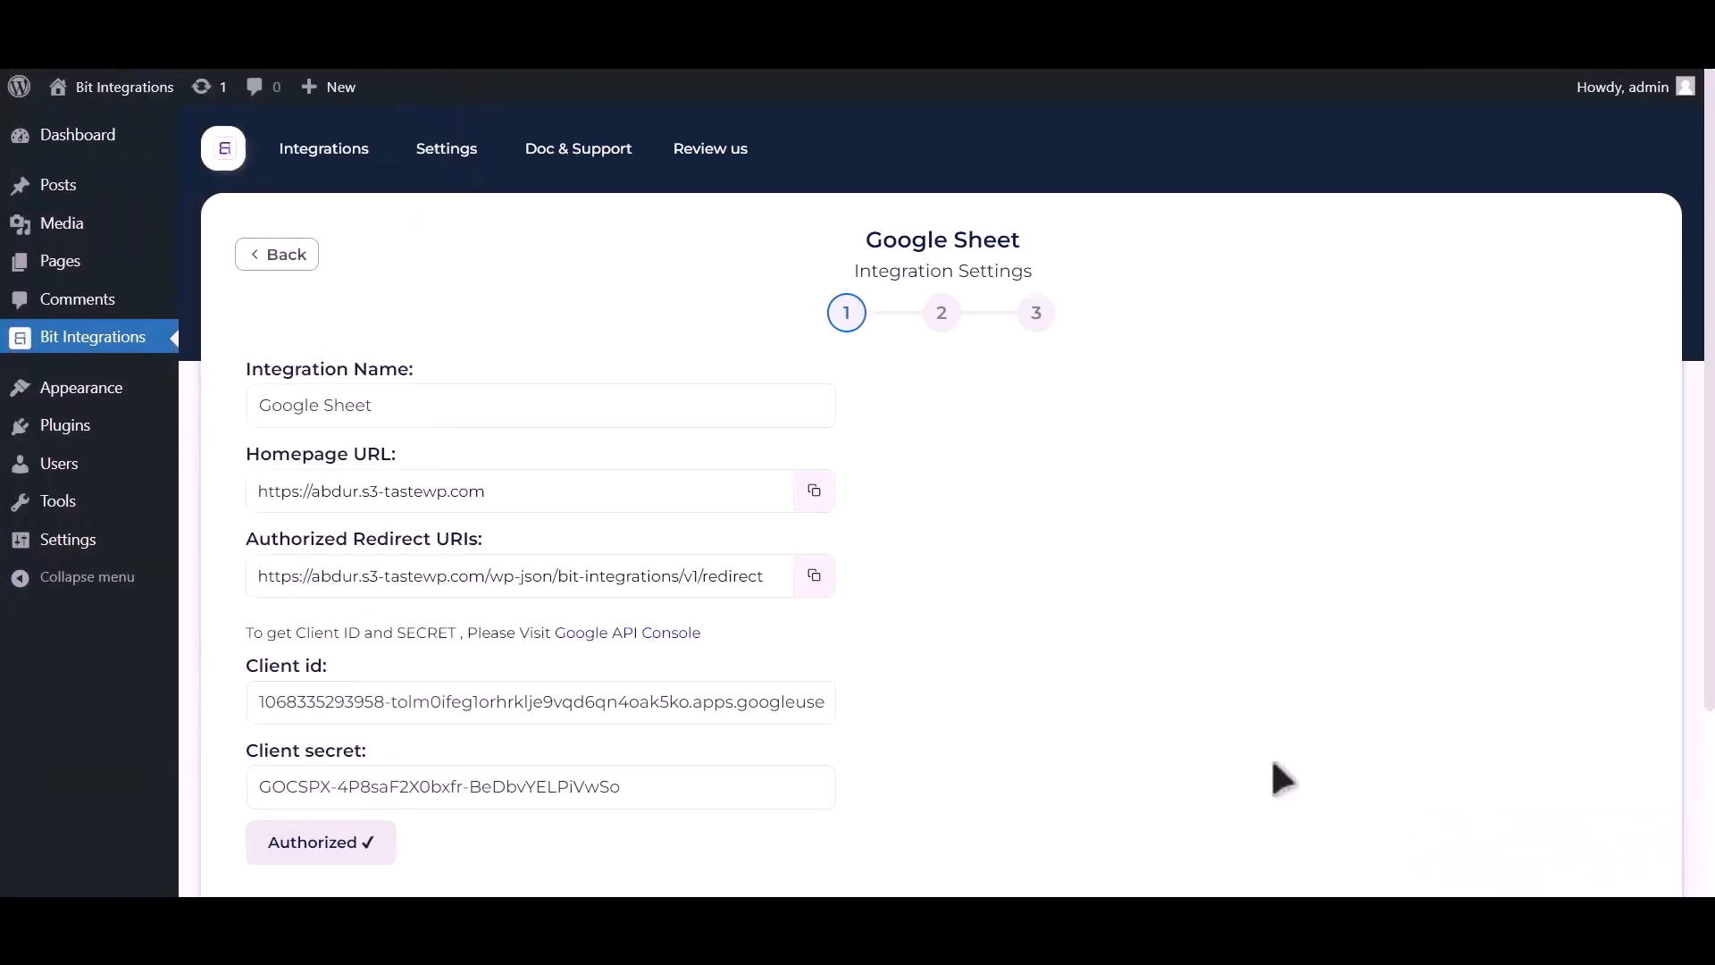
{"action": "scroll", "coordinate": [1228, 639], "scroll_direction": "down", "scroll_amount": 1}
{"action": "scroll", "coordinate": [1226, 629], "scroll_direction": "down", "scroll_amount": 3}
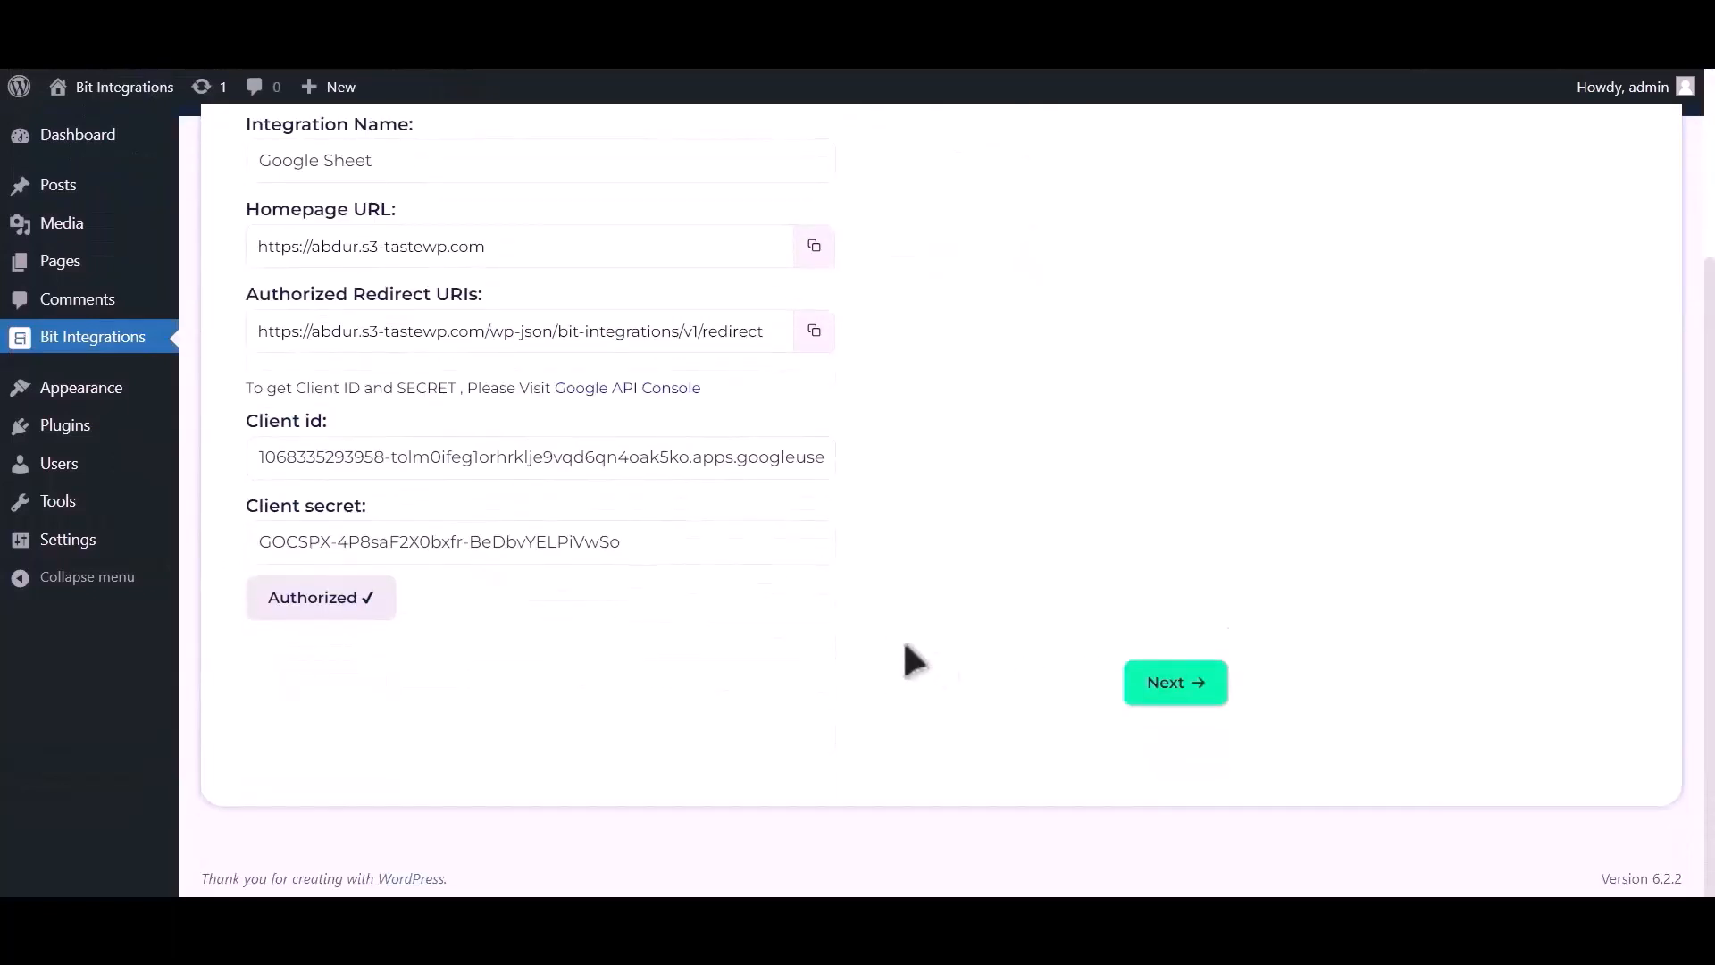
Step: Choose spreadsheet Post_Google_Sheet, worksheet Sheet1, with header row A1
{"action": "left_click", "coordinate": [1175, 682]}
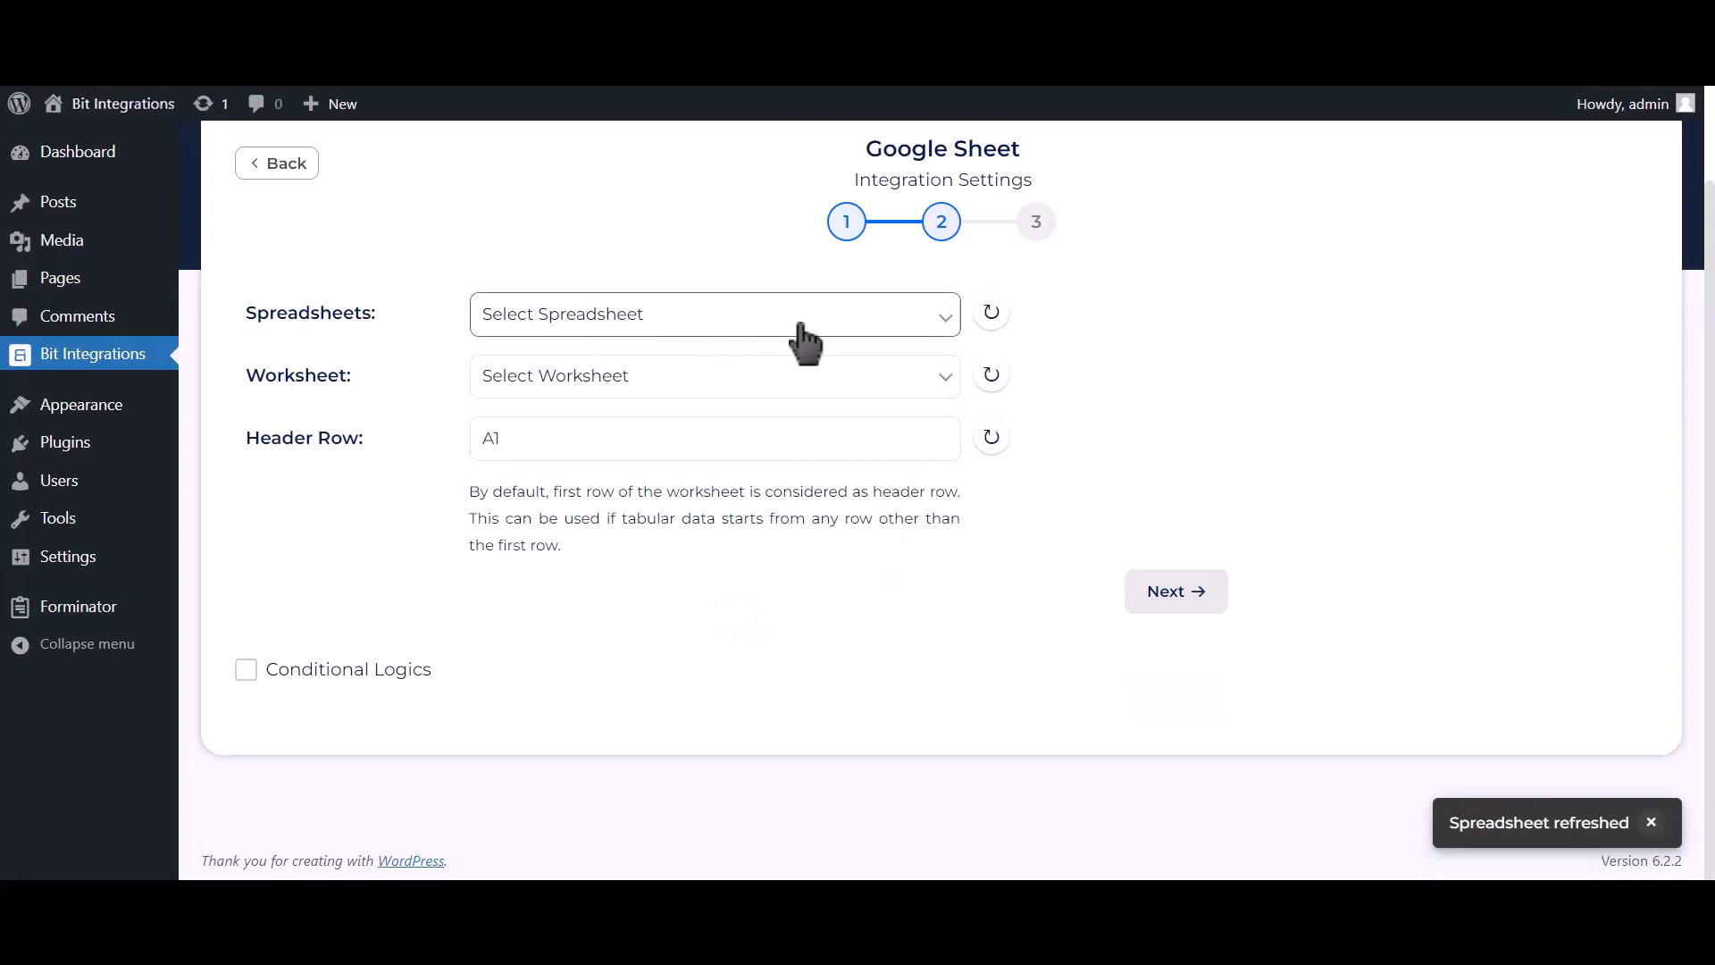
{"action": "left_click", "coordinate": [714, 330]}
{"action": "left_click", "coordinate": [755, 367]}
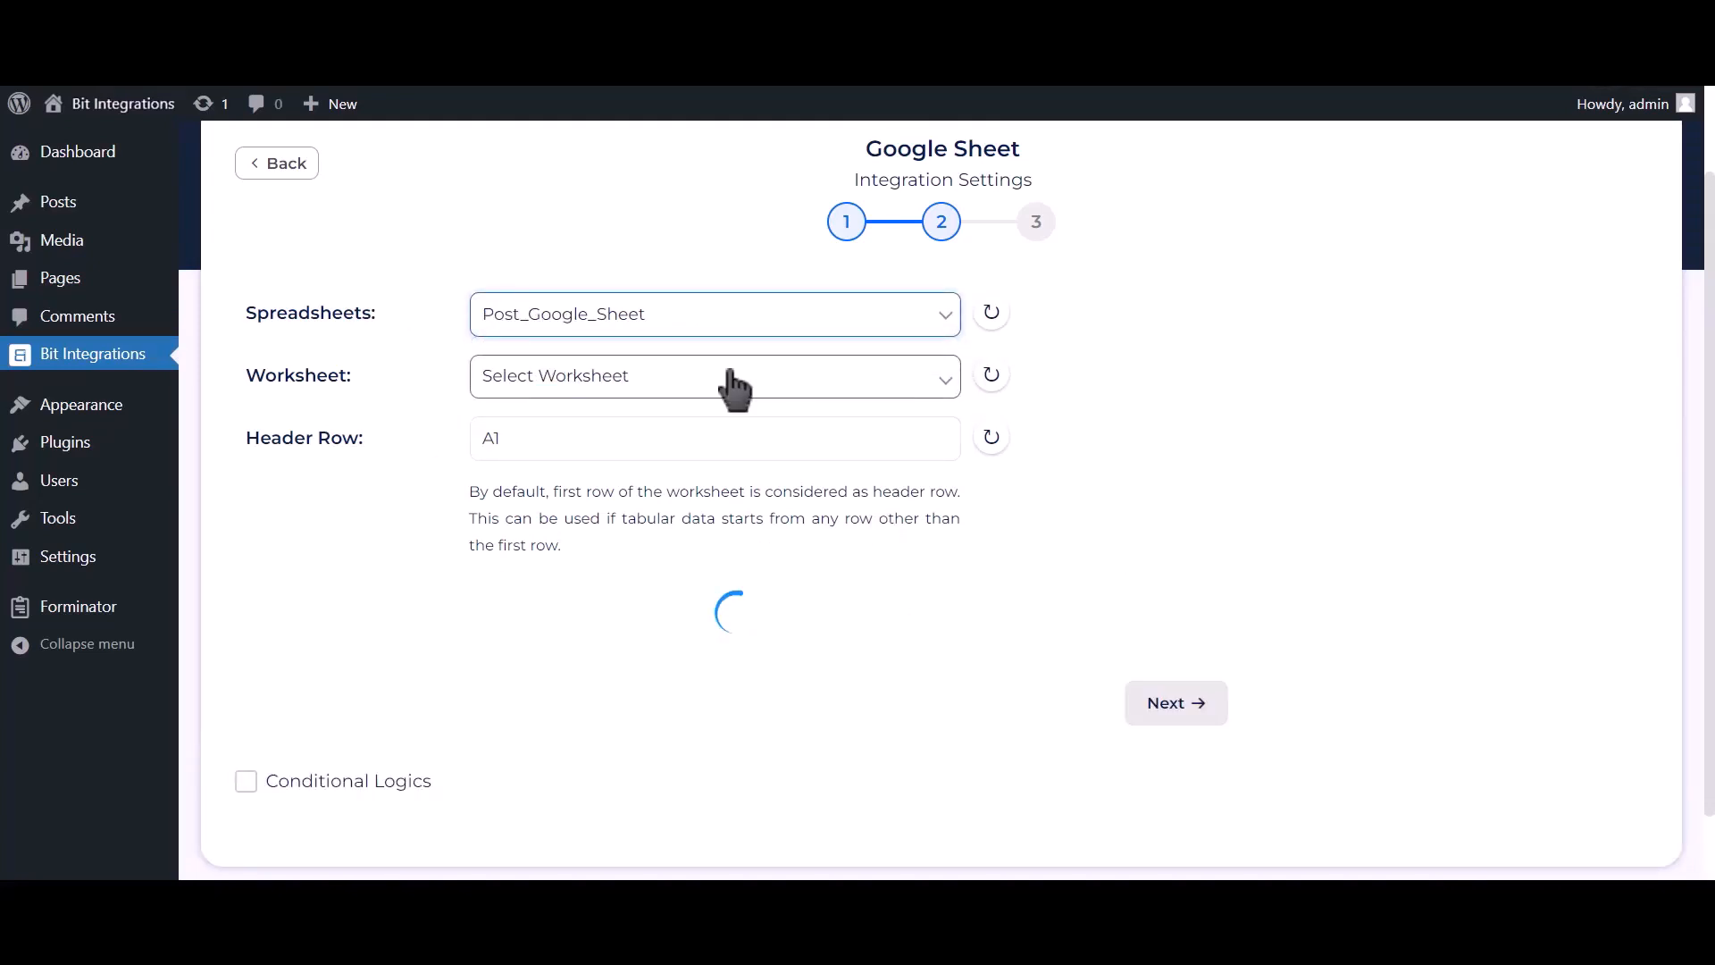
{"action": "left_click", "coordinate": [731, 375]}
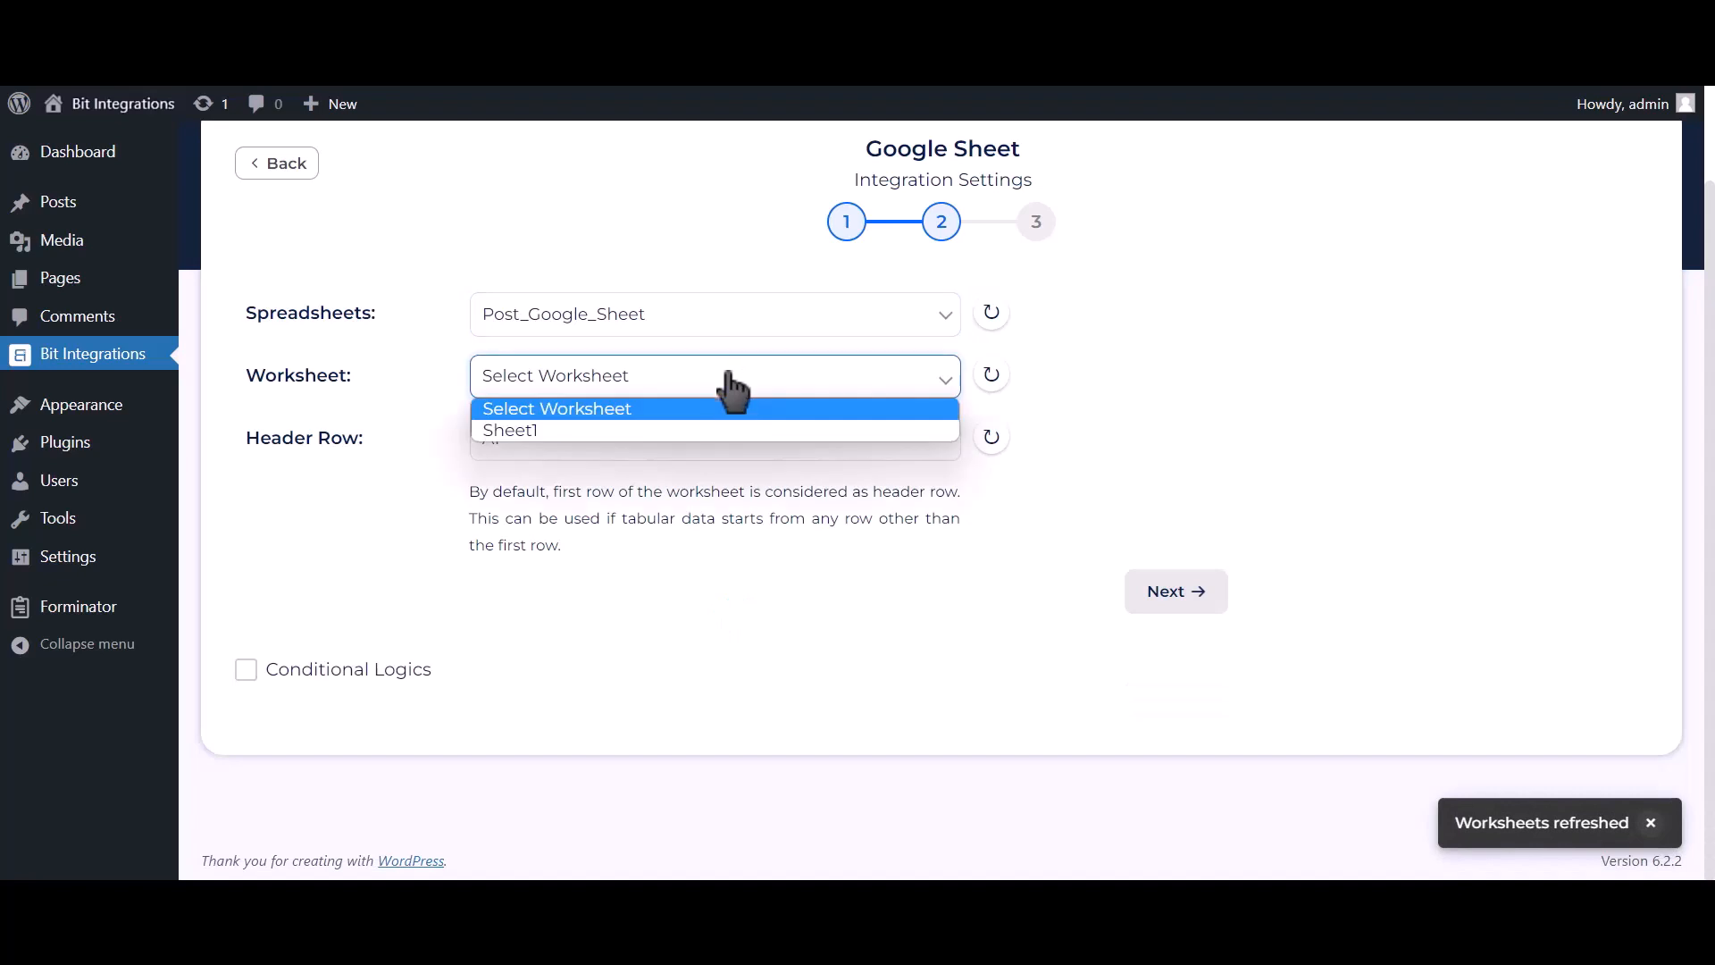
{"action": "left_click", "coordinate": [596, 430]}
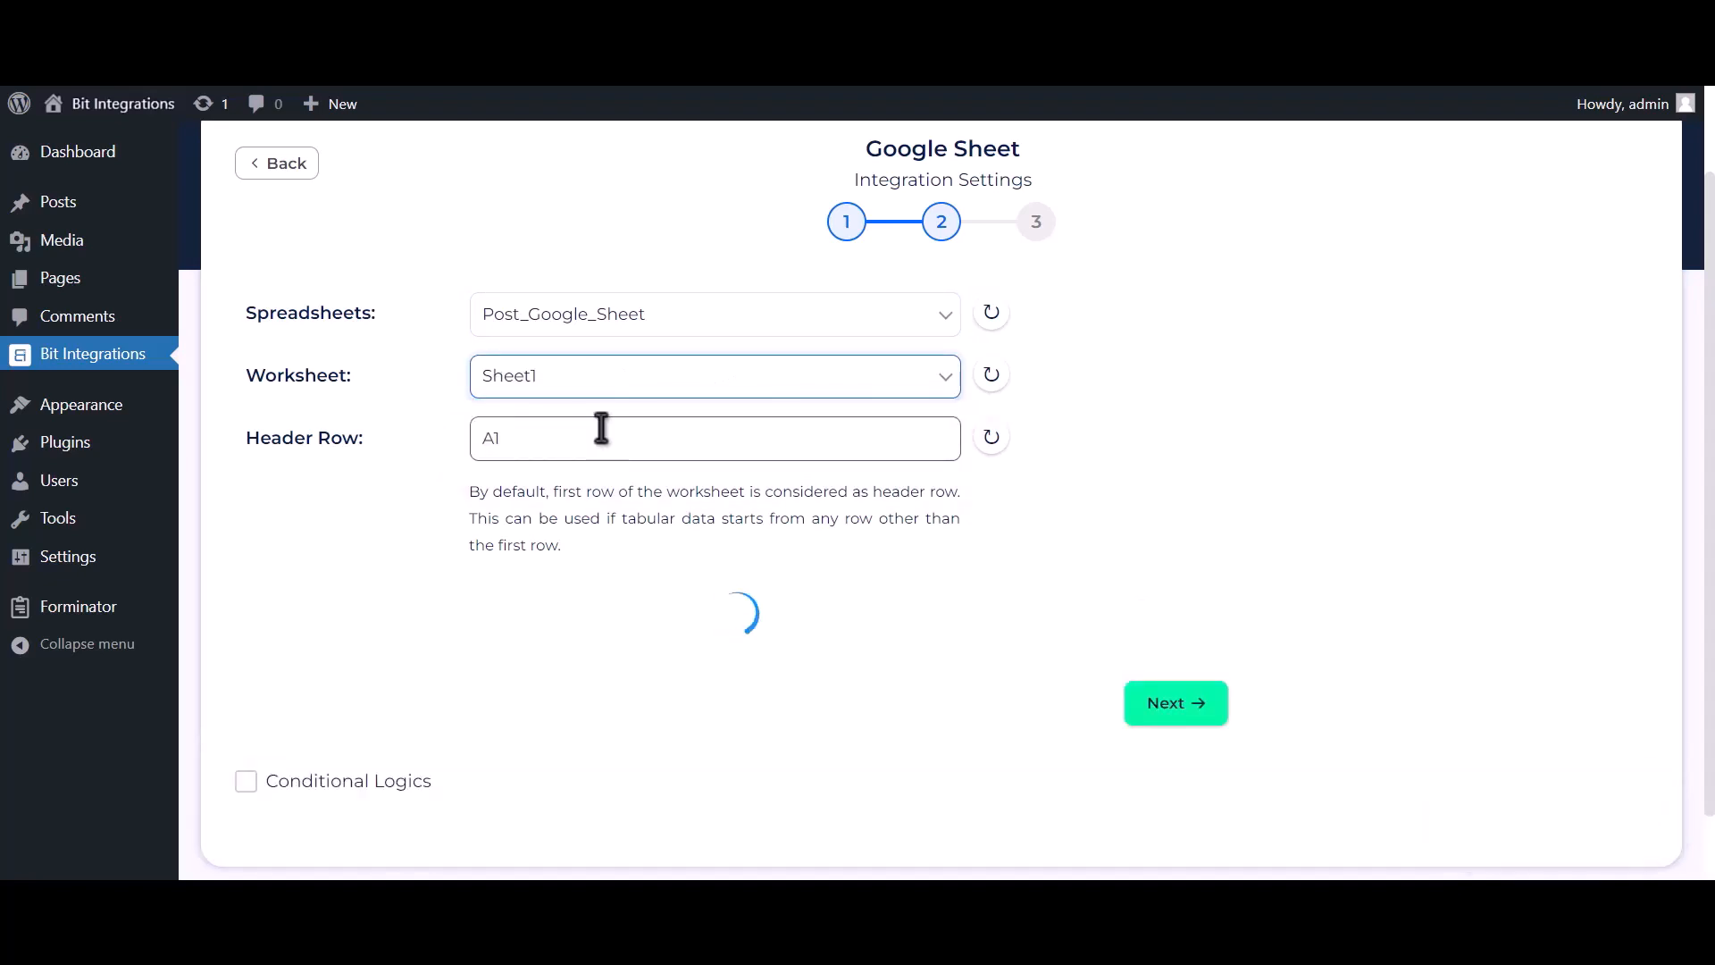
{"action": "left_click", "coordinate": [603, 432]}
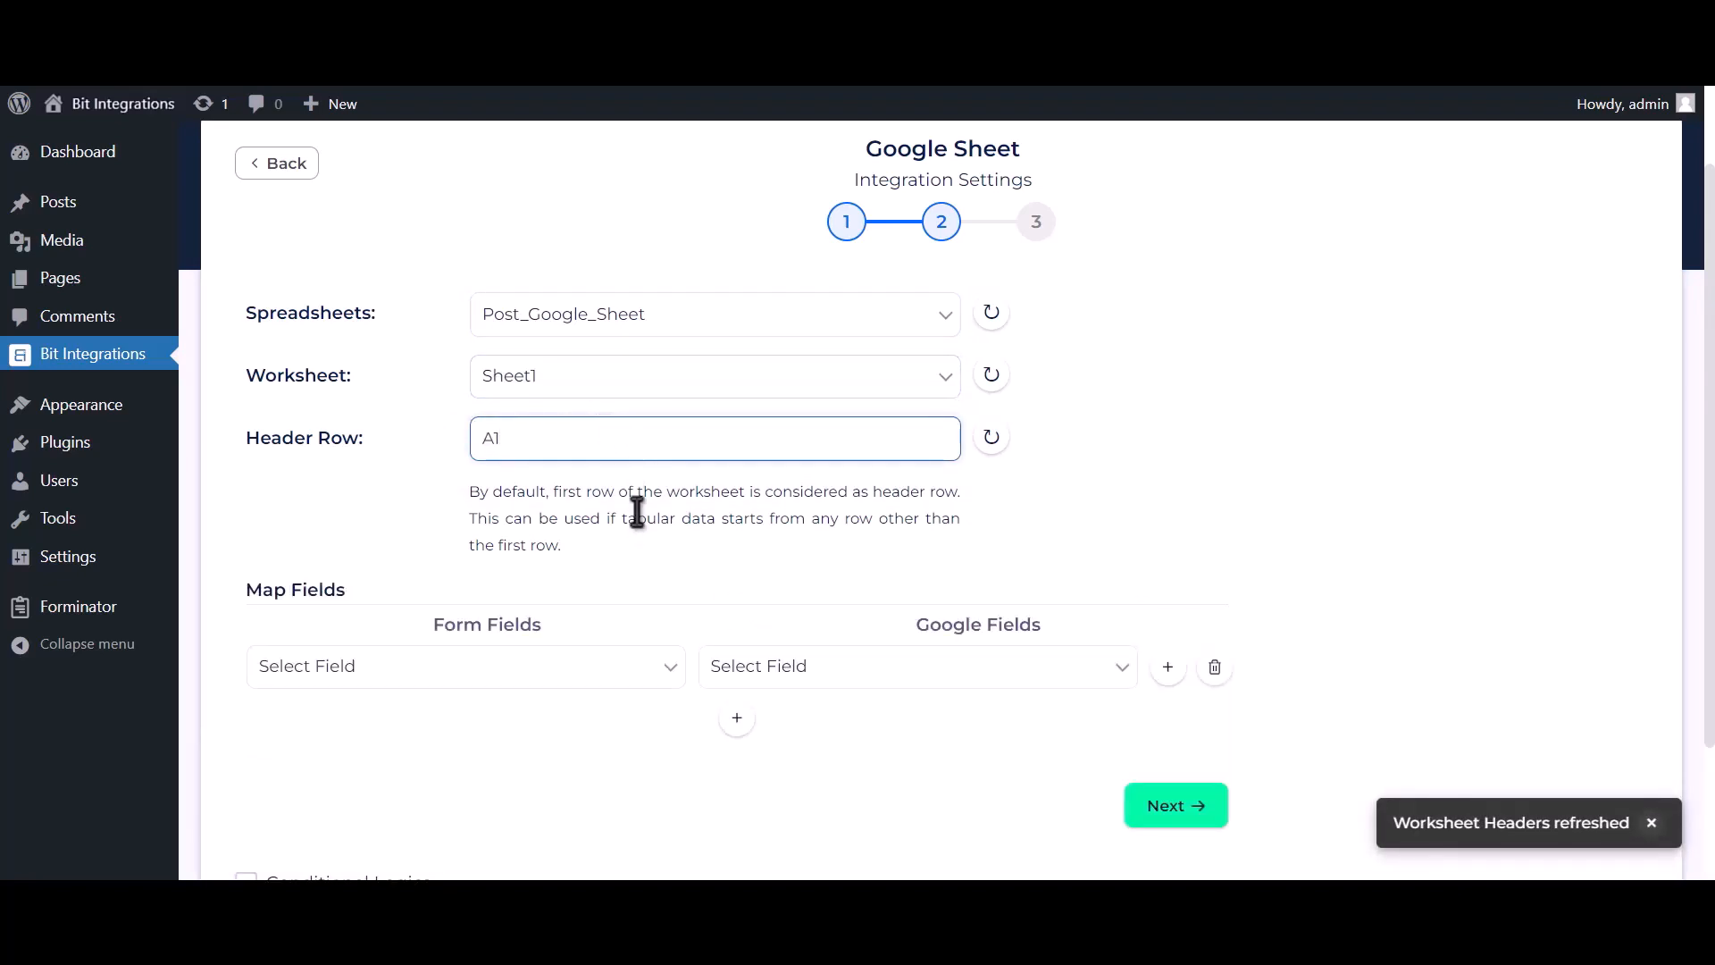
{"action": "scroll", "coordinate": [637, 511], "scroll_direction": "down", "scroll_amount": 2}
Step: Map Name-1, Email Address-1 and Phone Number-1 to the Name, Email Address and Phone Number columns
{"action": "left_click", "coordinate": [757, 502]}
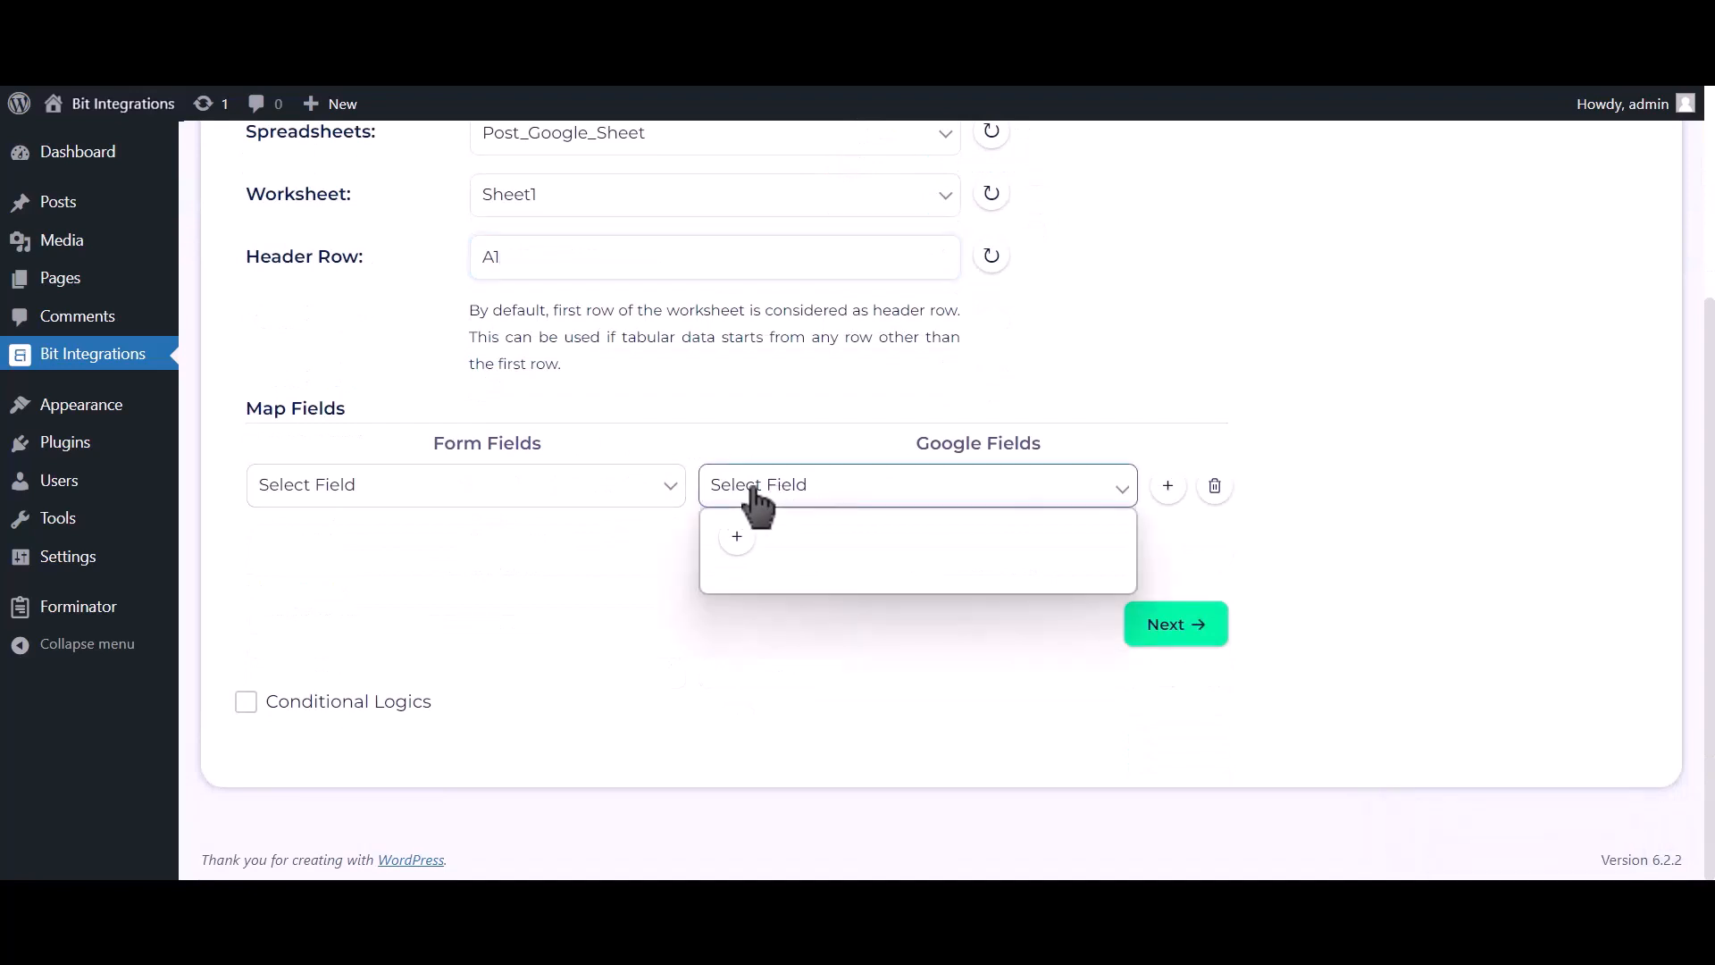
{"action": "left_click", "coordinate": [750, 541]}
{"action": "left_click", "coordinate": [631, 491]}
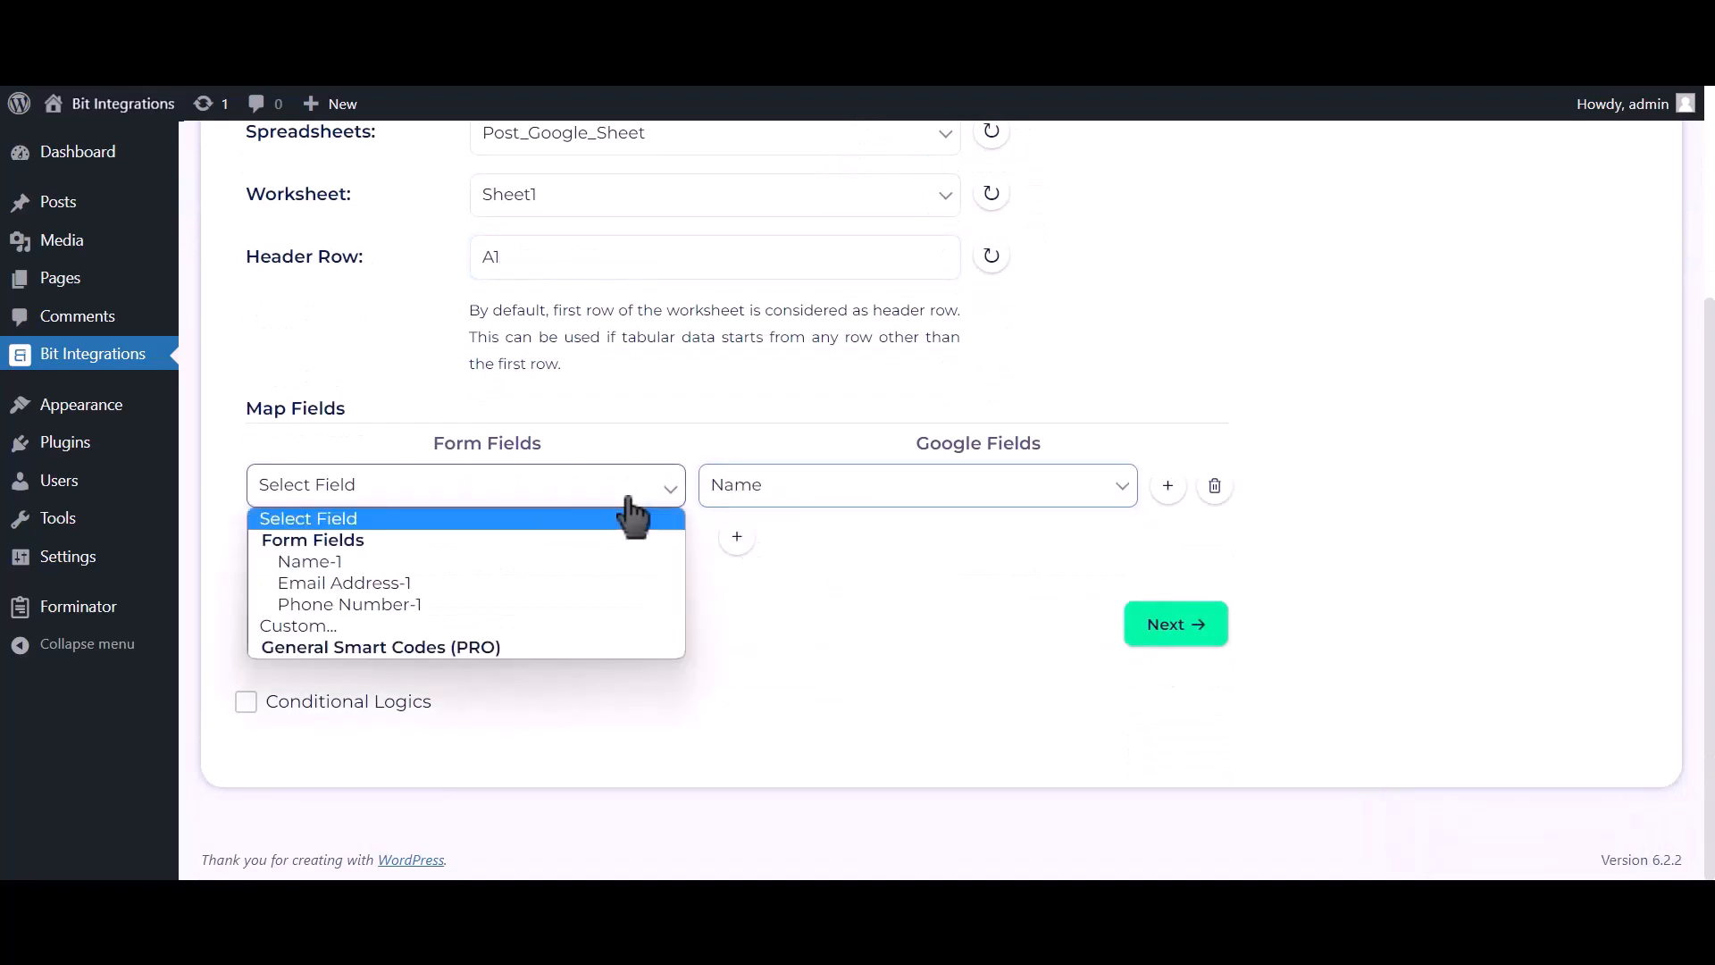
{"action": "left_click", "coordinate": [505, 561]}
{"action": "left_click", "coordinate": [736, 536]}
{"action": "left_click", "coordinate": [777, 547]}
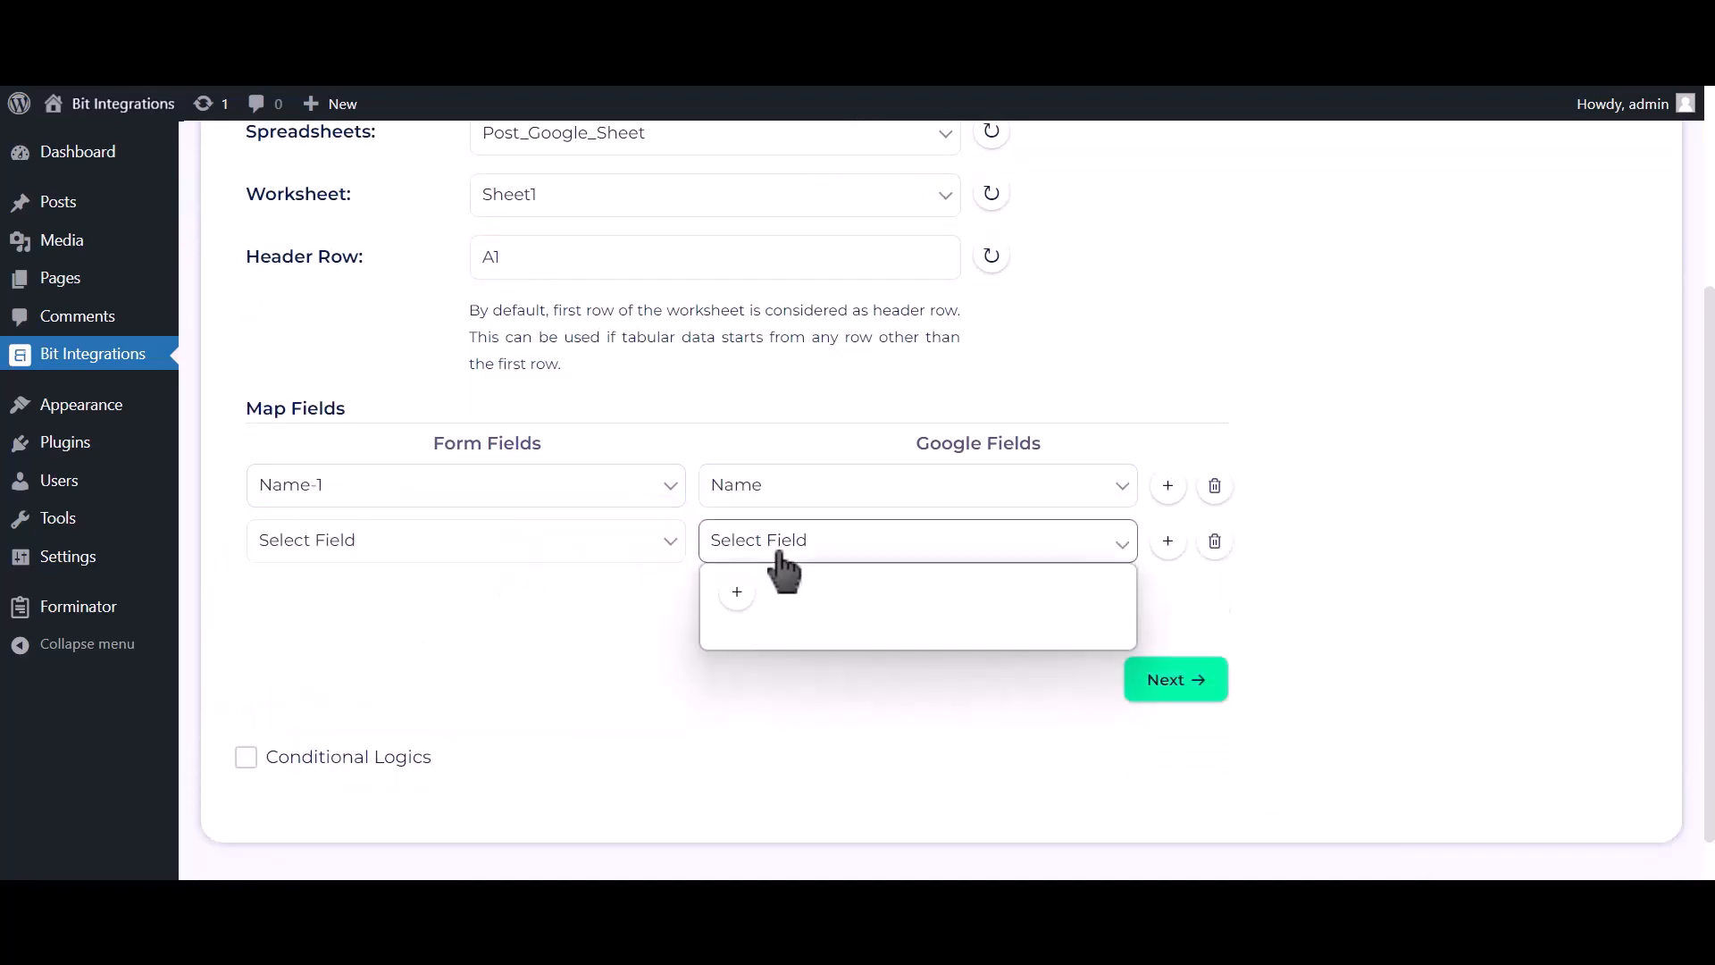
{"action": "left_click", "coordinate": [769, 612]}
{"action": "left_click", "coordinate": [523, 549]}
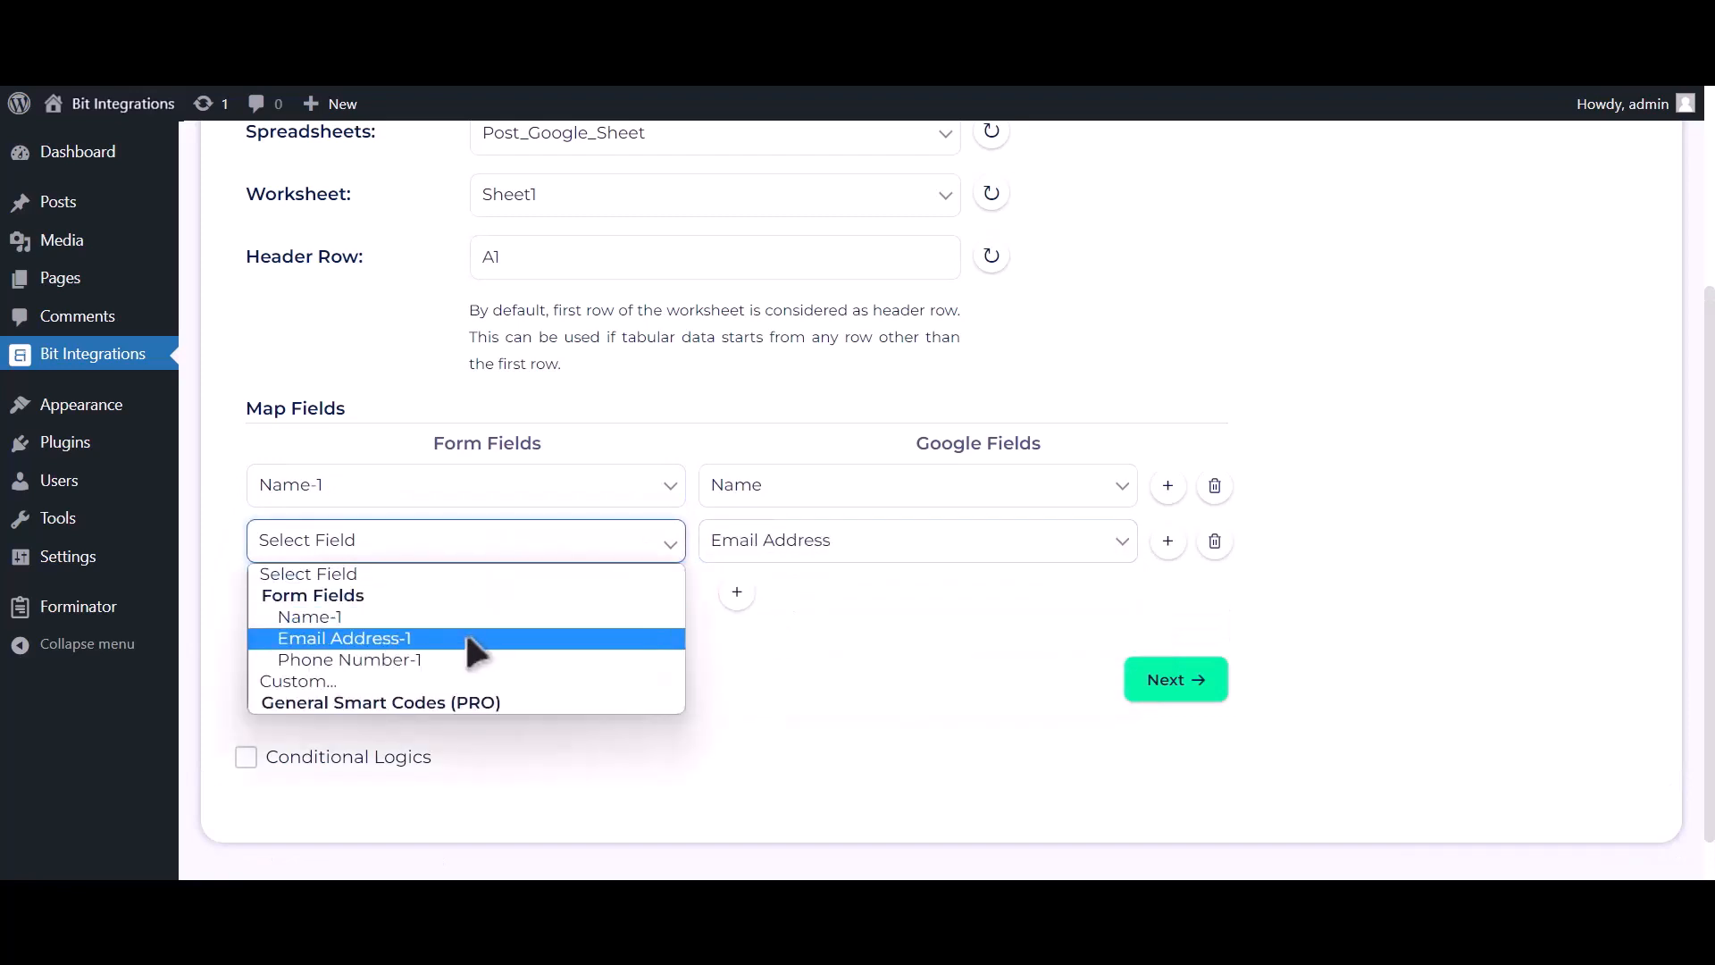
{"action": "left_click", "coordinate": [464, 637]}
{"action": "left_click", "coordinate": [737, 592]}
{"action": "left_click", "coordinate": [791, 607]}
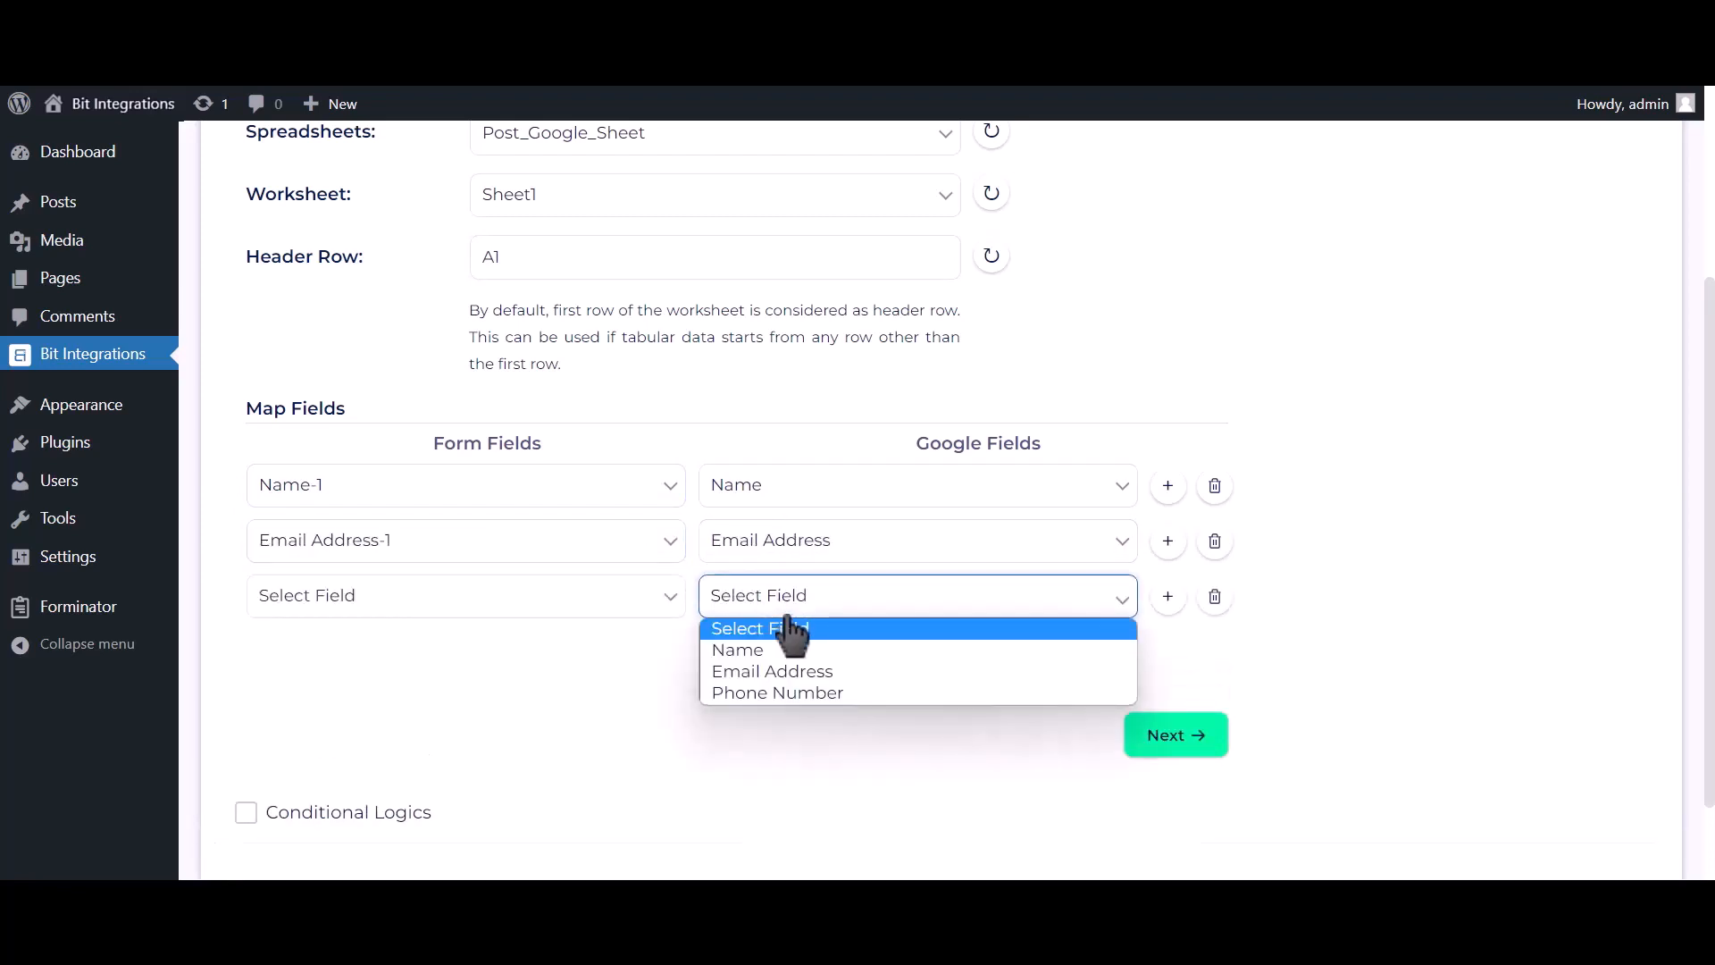
{"action": "left_click", "coordinate": [788, 693]}
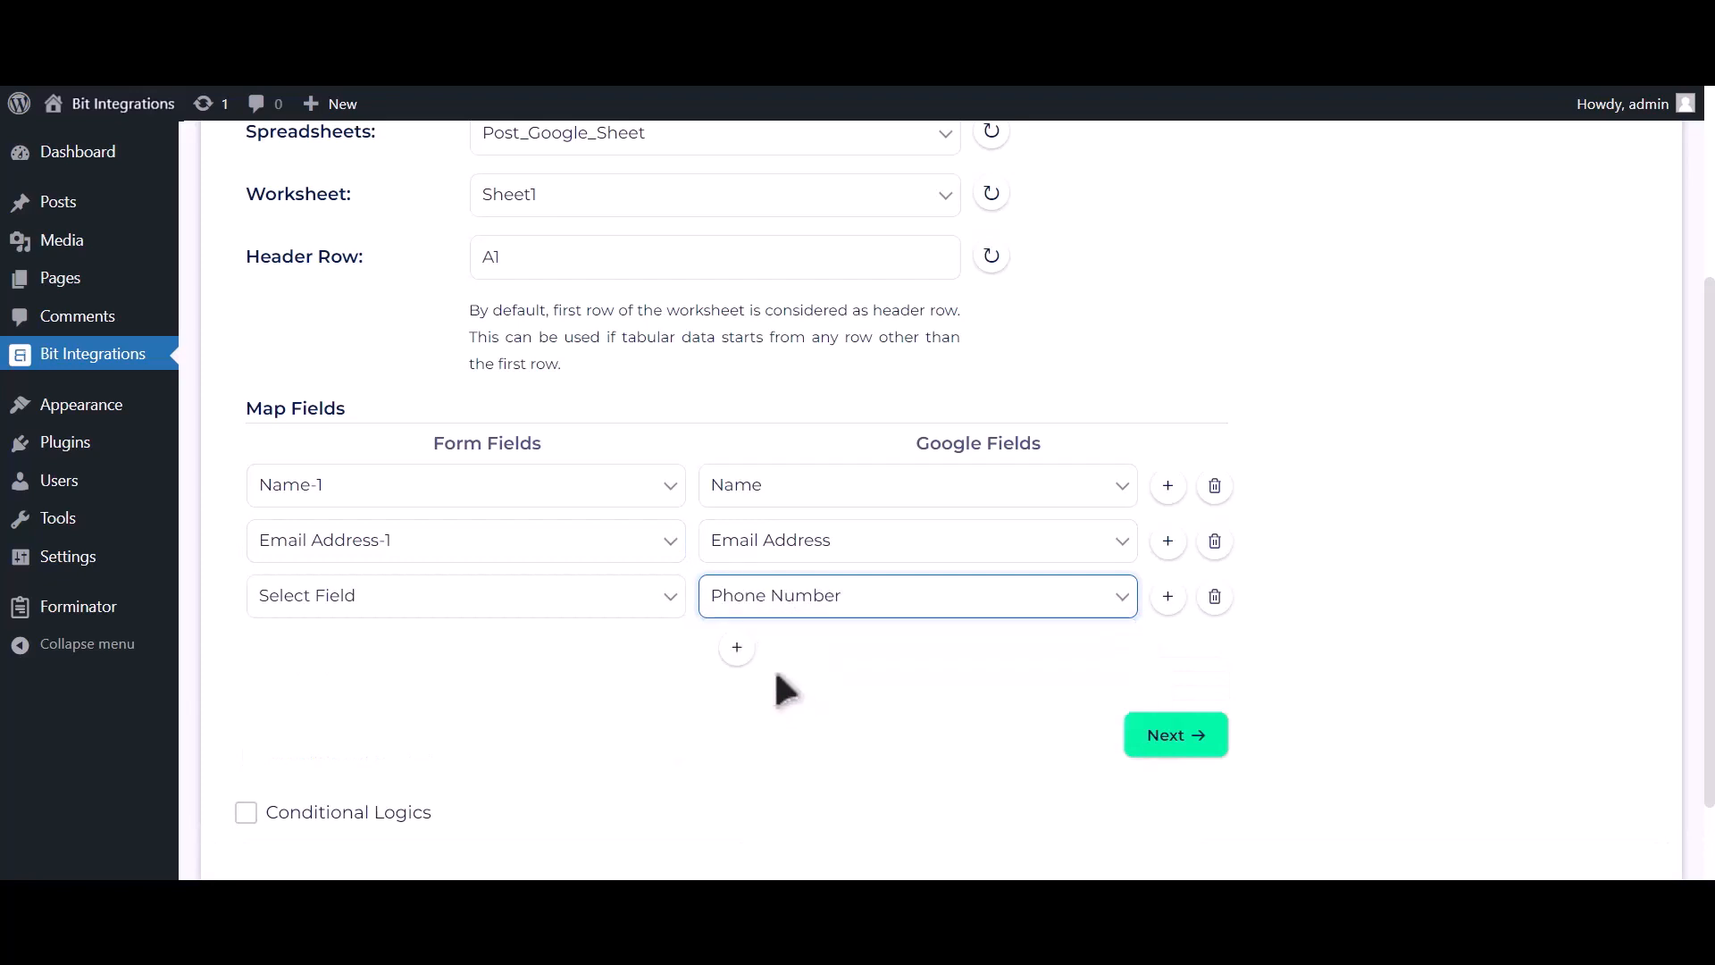
{"action": "left_click", "coordinate": [622, 611]}
{"action": "left_click", "coordinate": [552, 708]}
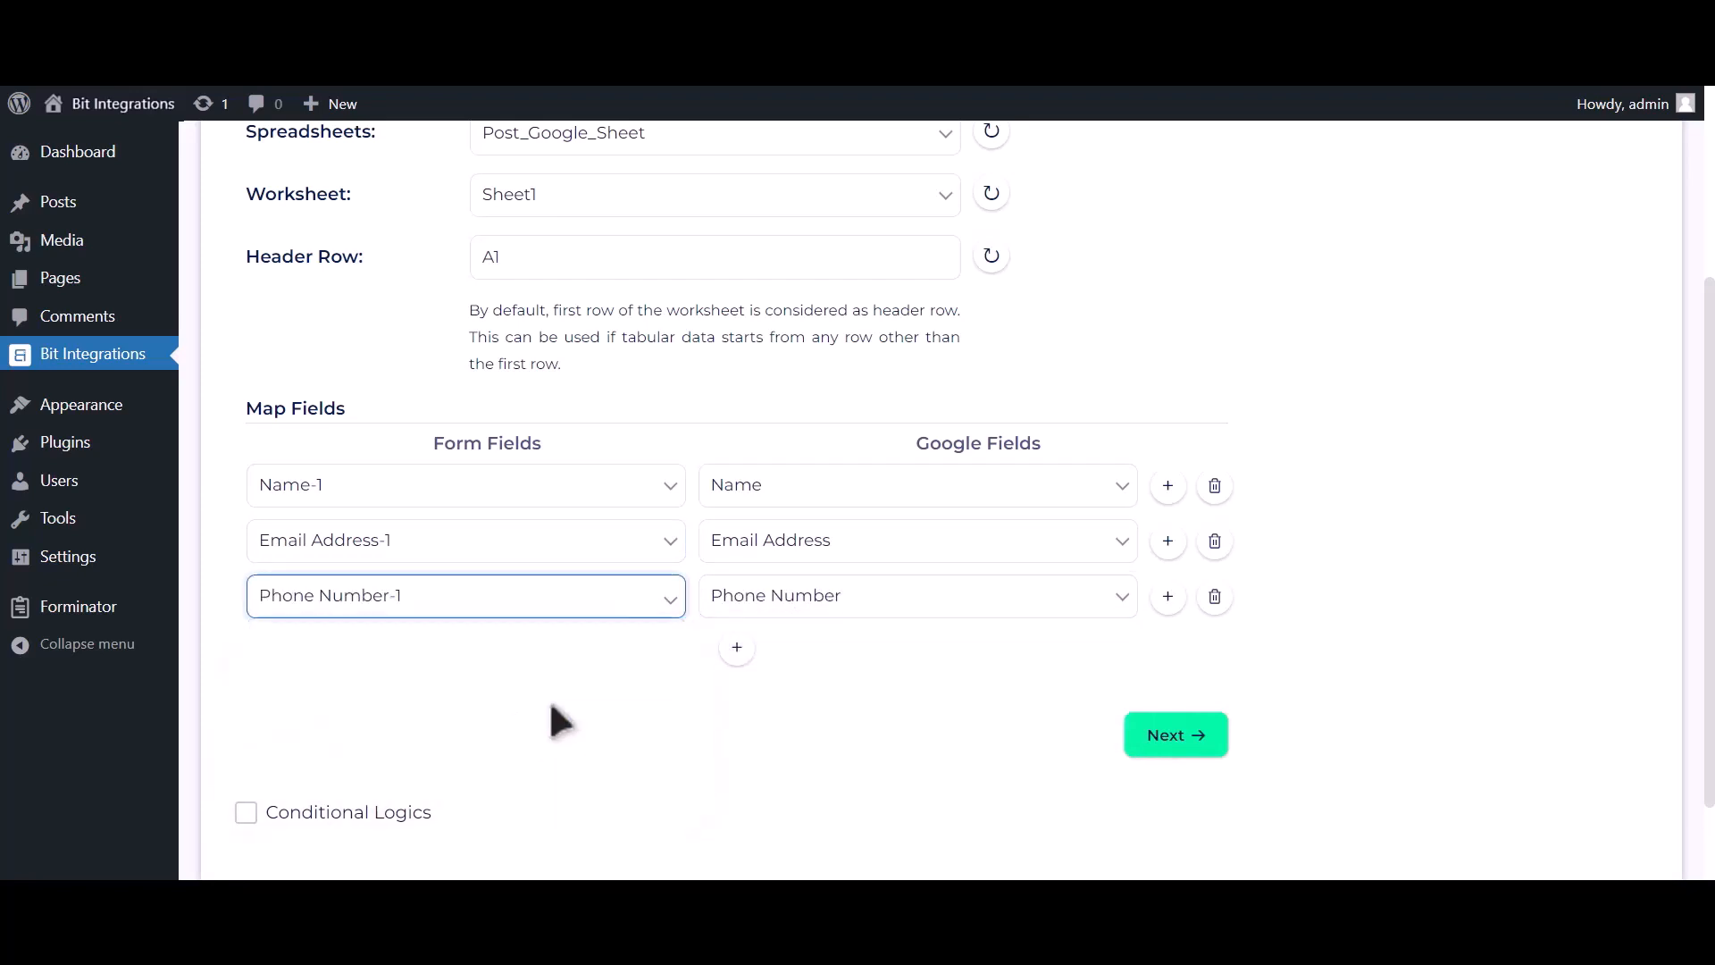
{"action": "scroll", "coordinate": [479, 742], "scroll_direction": "down", "scroll_amount": 1}
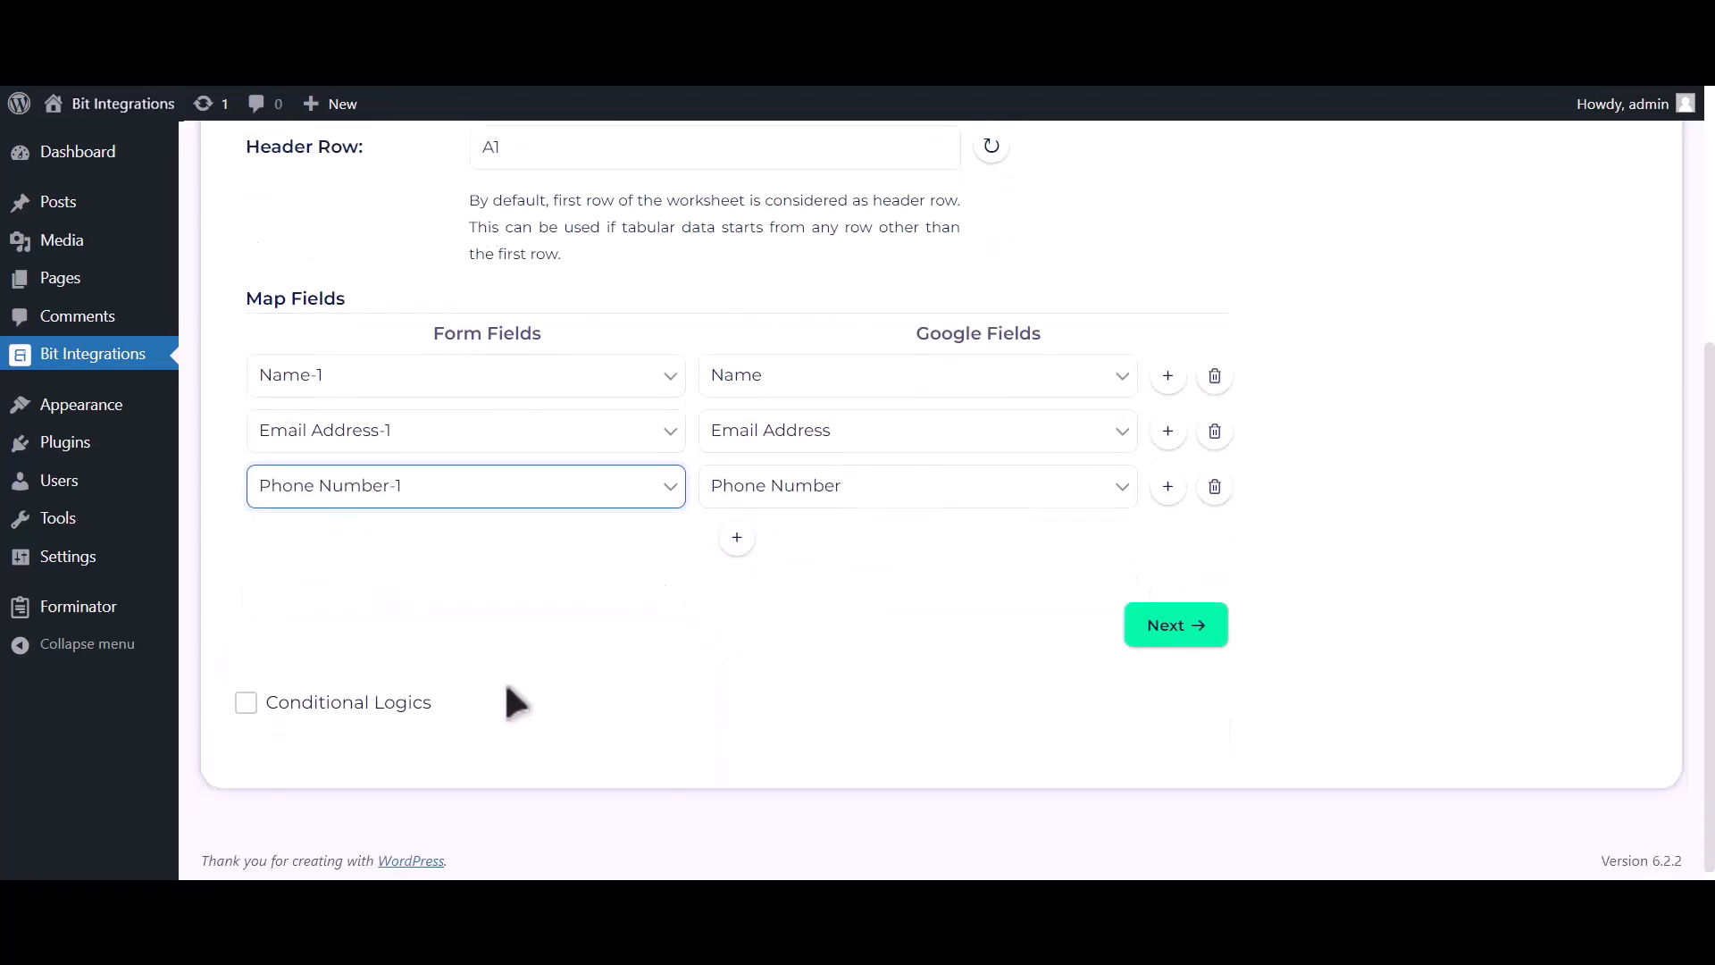
Step: Leave Conditional Logics unticked and proceed to step 3, Successfully Integrated
{"action": "left_click", "coordinate": [395, 702]}
{"action": "scroll", "coordinate": [402, 681], "scroll_direction": "down", "scroll_amount": 2}
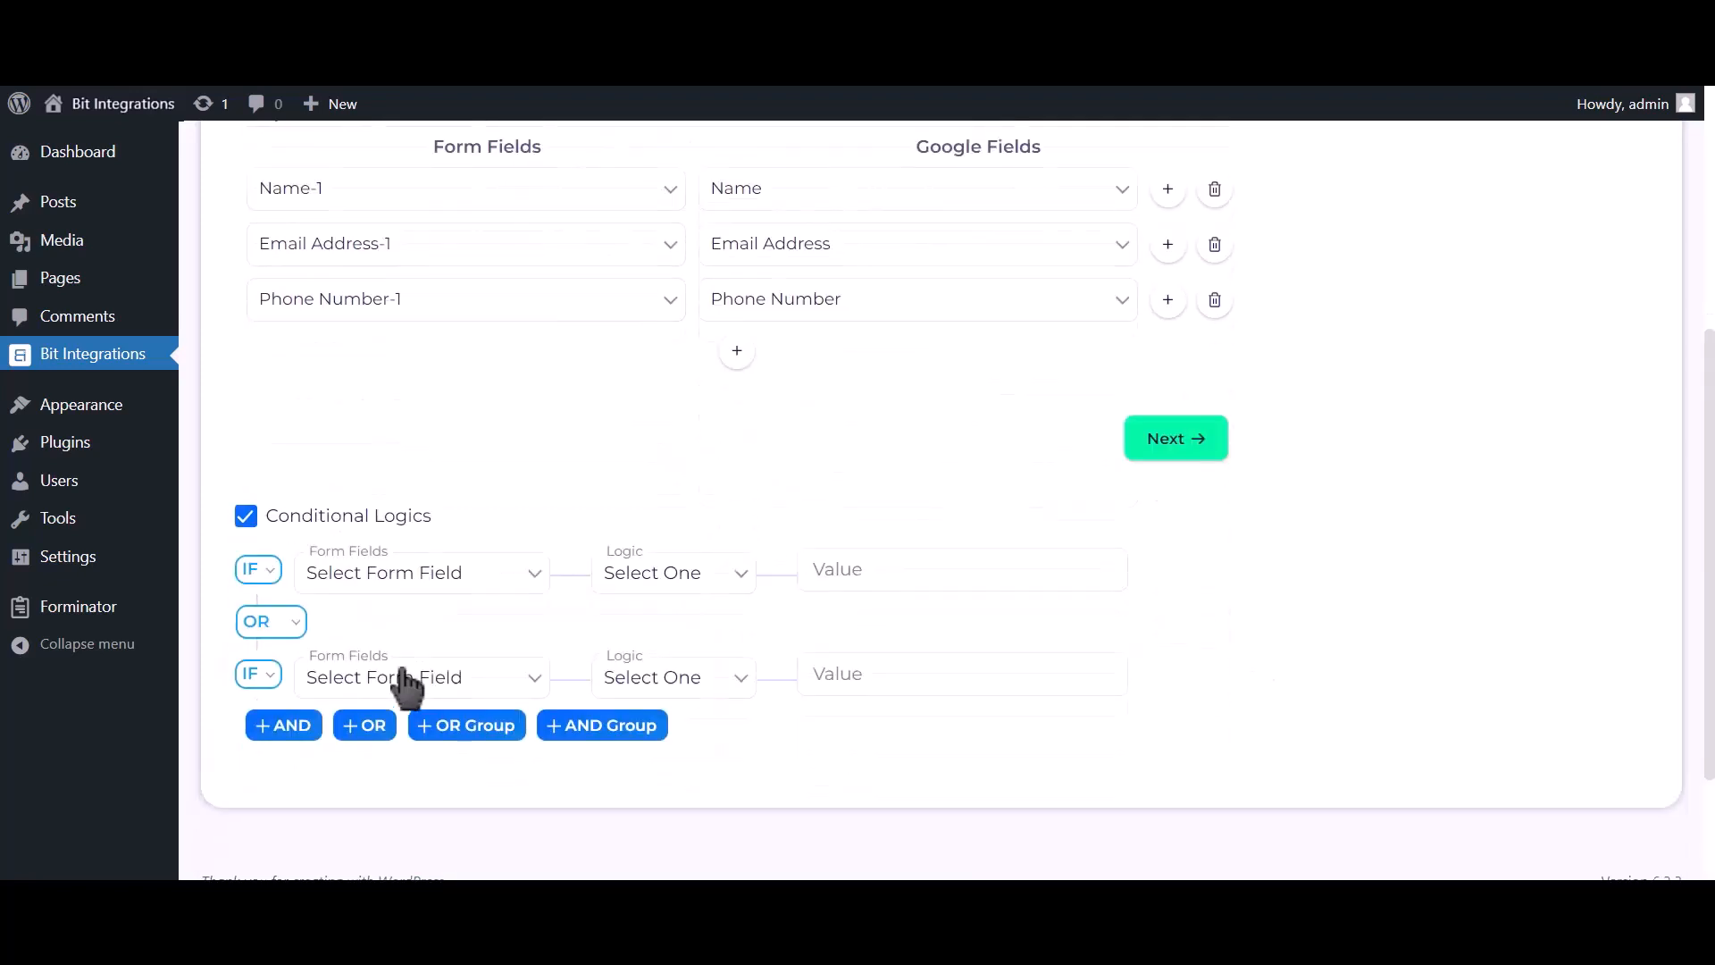
{"action": "left_click", "coordinate": [341, 521]}
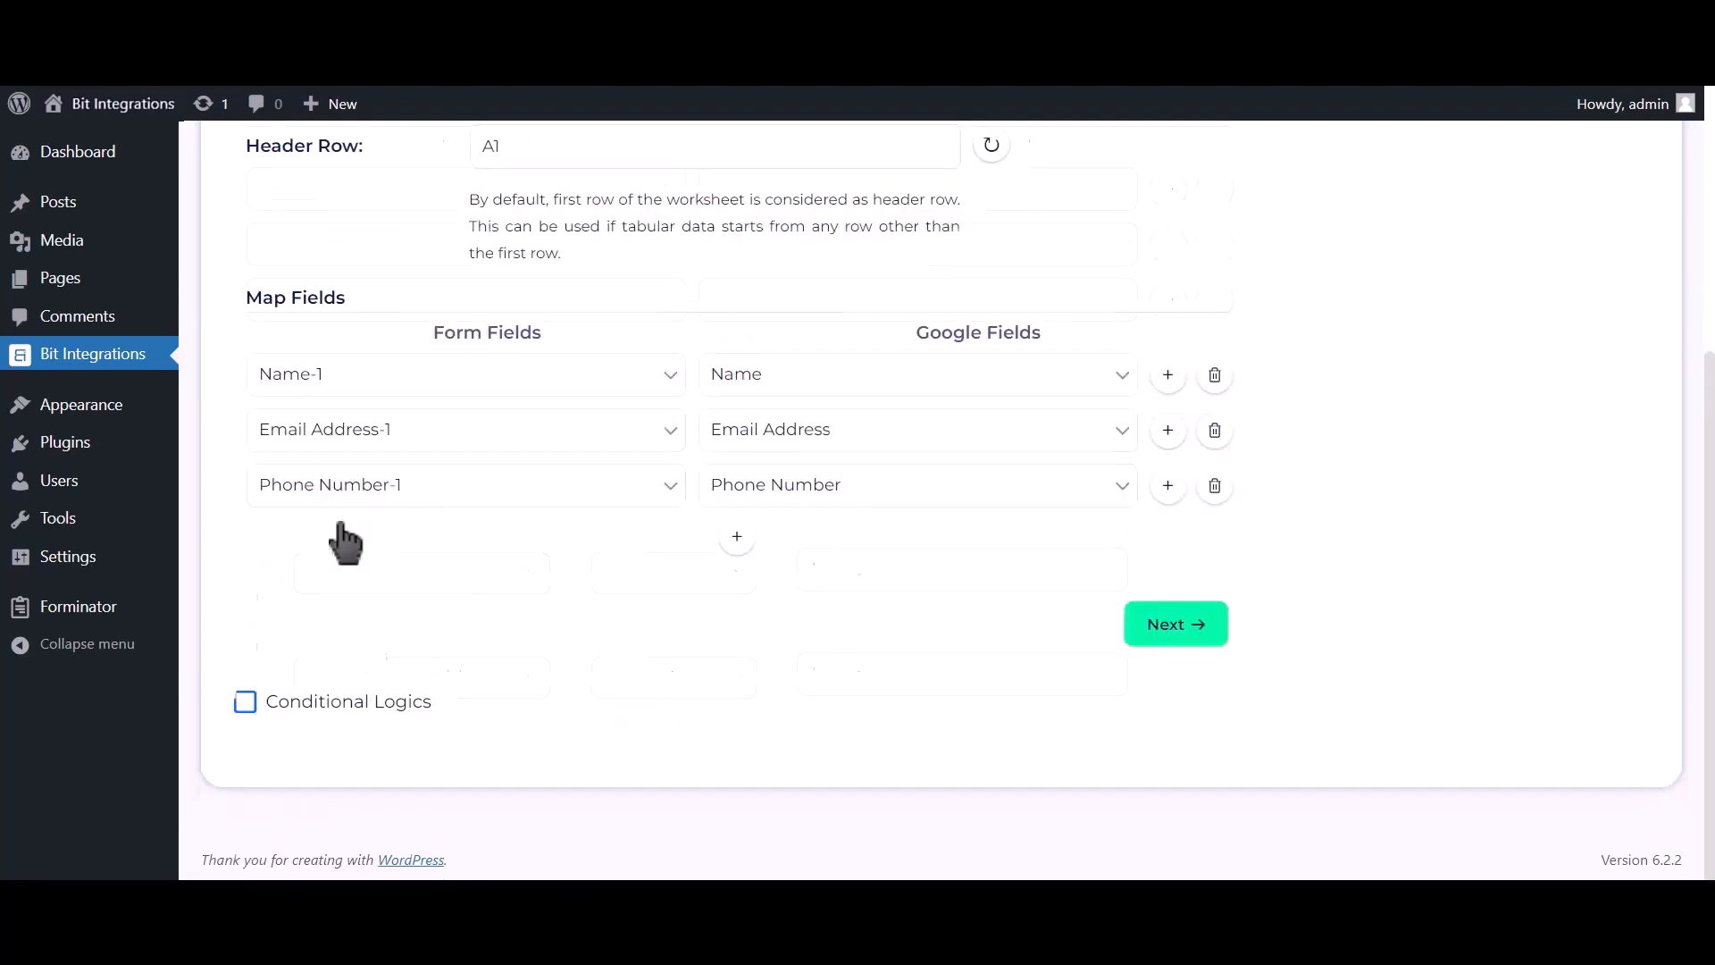
{"action": "left_click", "coordinate": [1178, 625]}
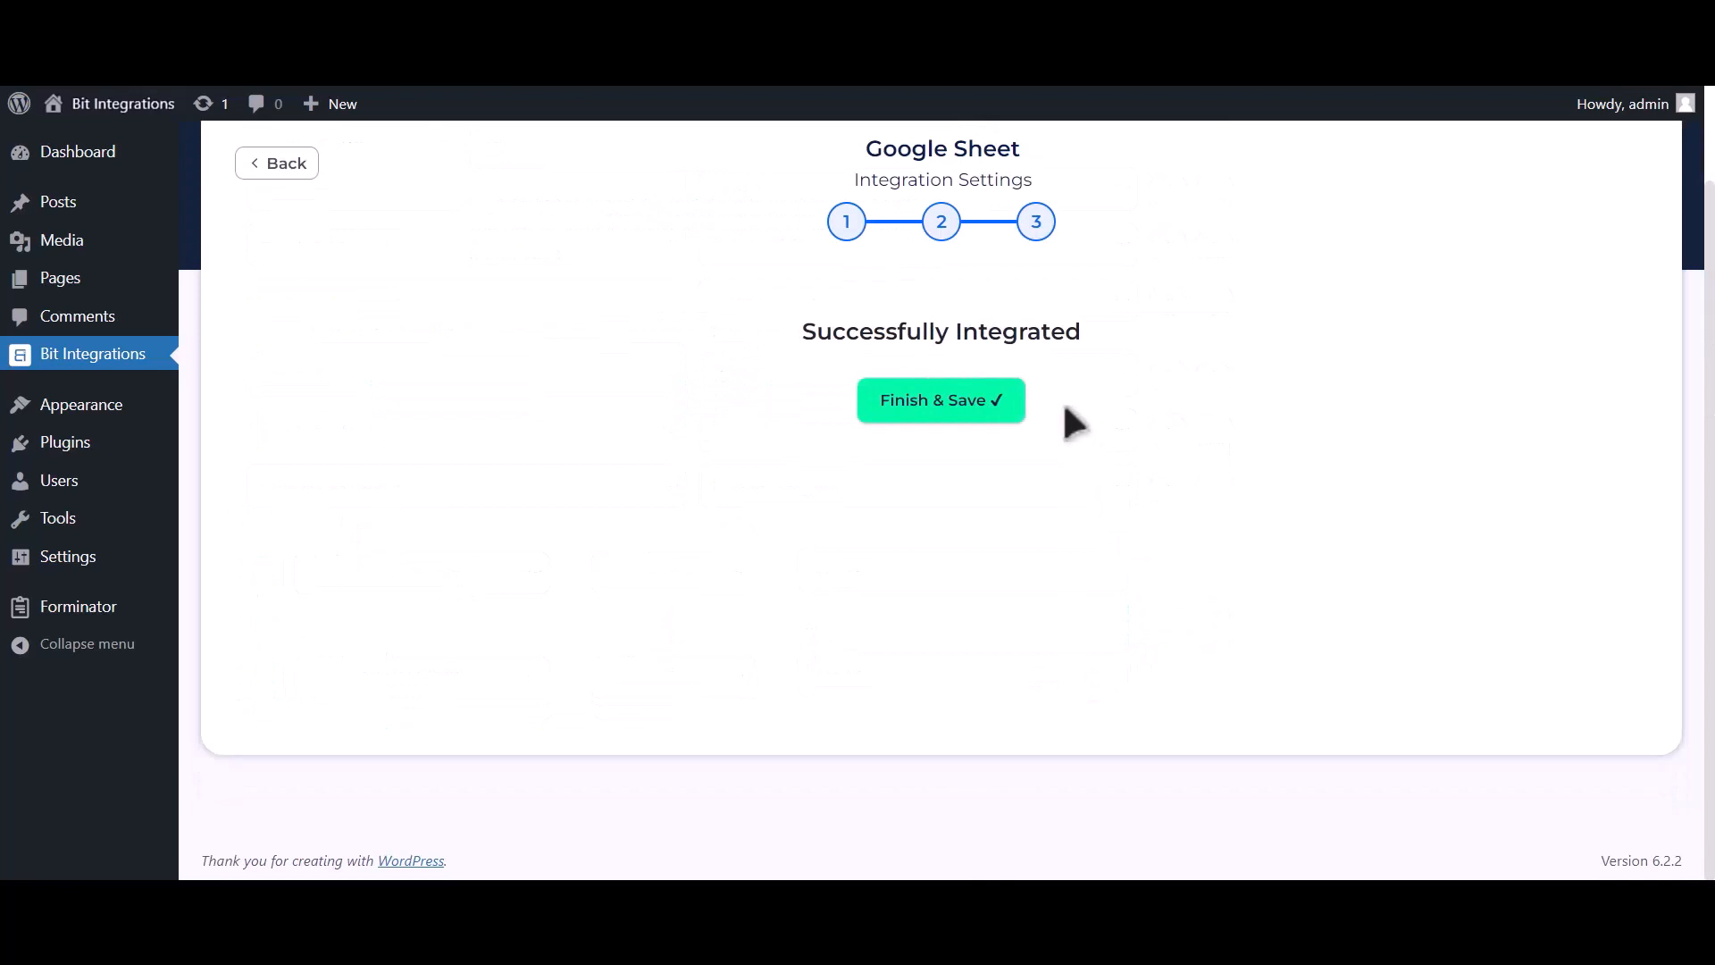
Step: Save the integration, then submit a test entry named 'Bit Integrations' with an e-mail and phone number
{"action": "left_click", "coordinate": [998, 412]}
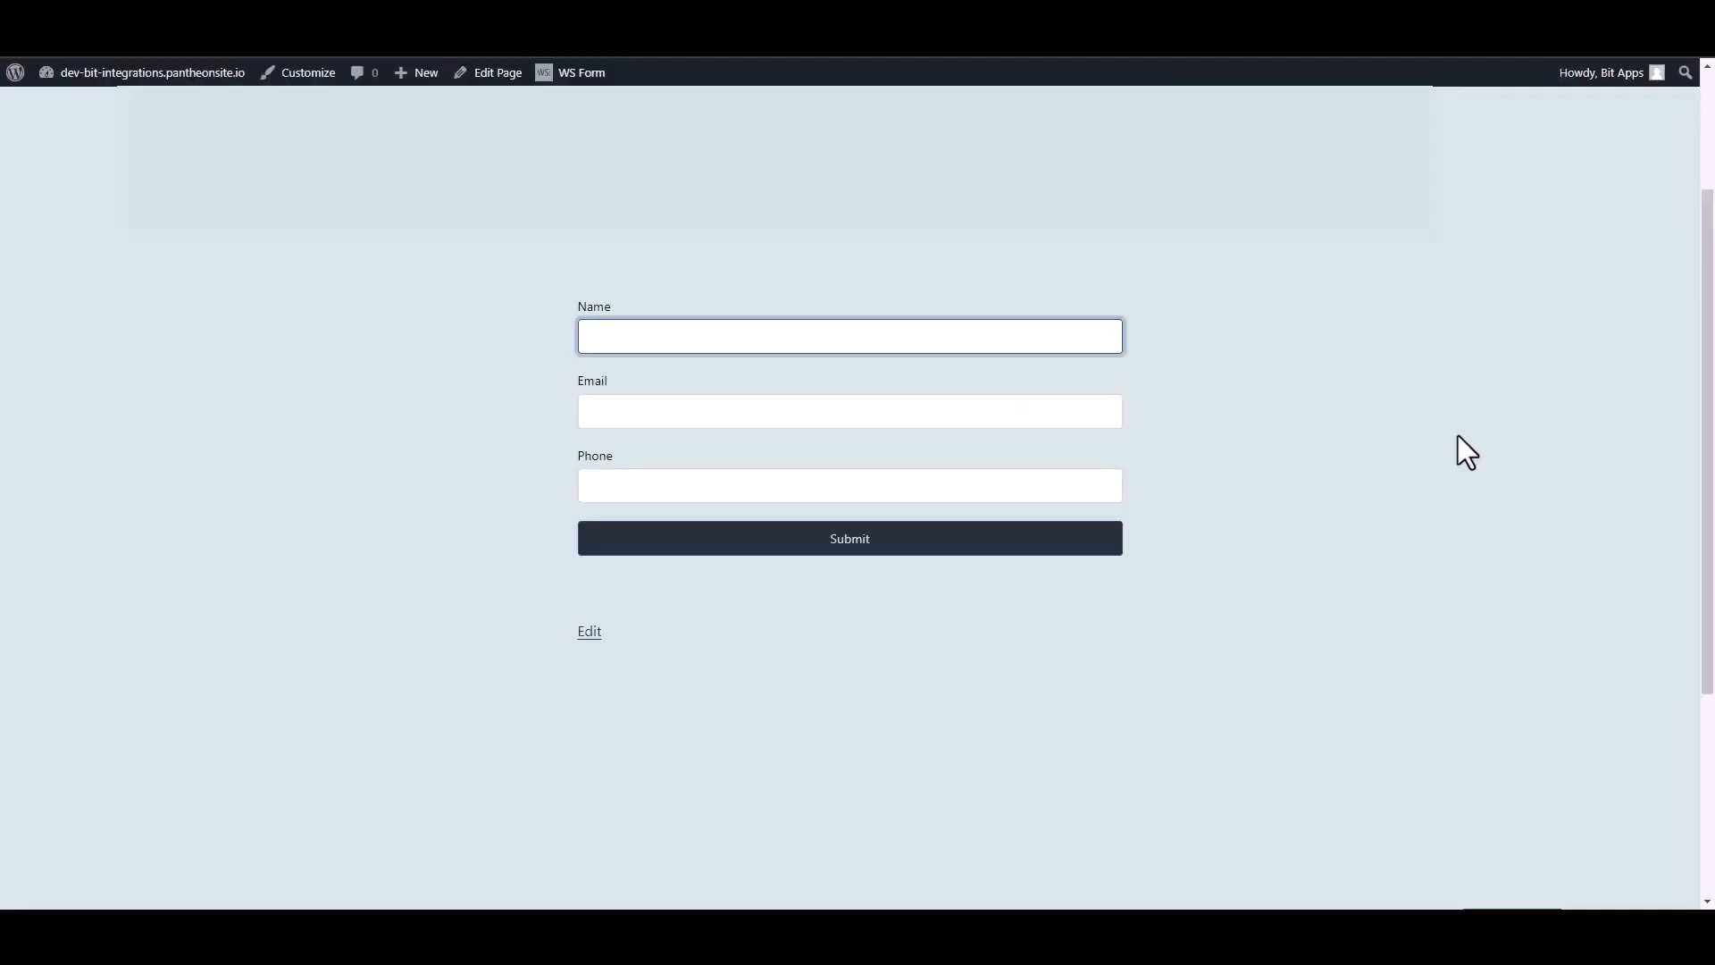
{"action": "type", "text": "Bit Integrations"}
{"action": "left_click", "coordinate": [1103, 406]}
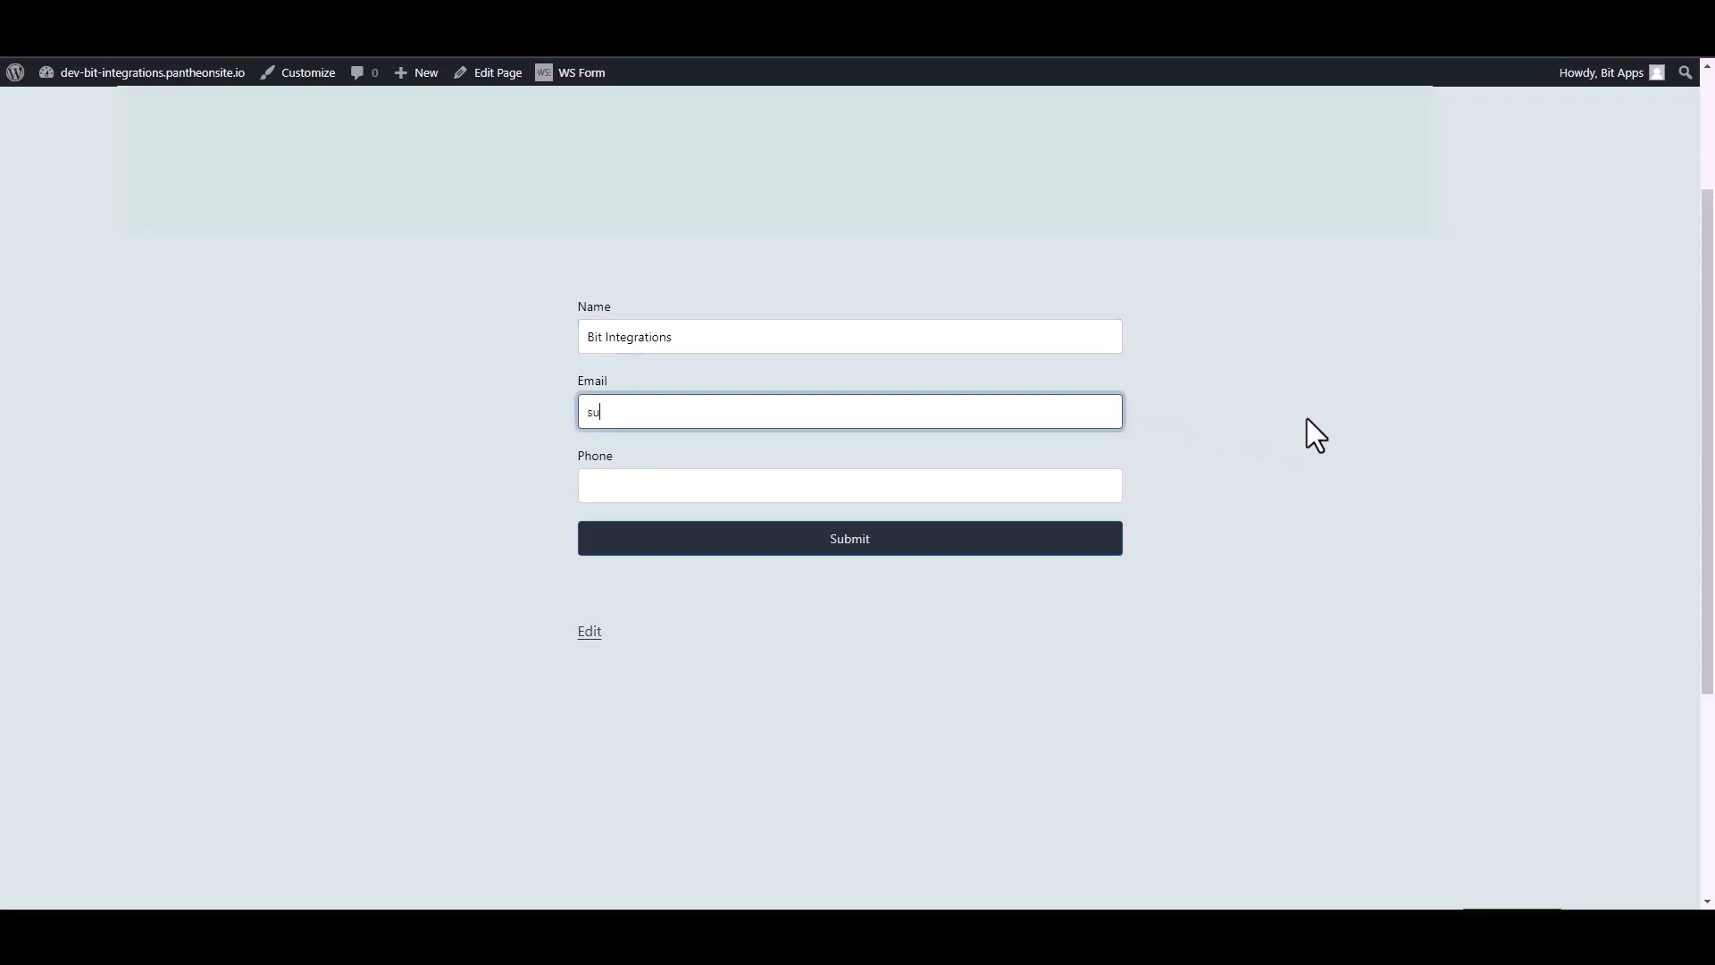
{"action": "left_click", "coordinate": [1116, 487]}
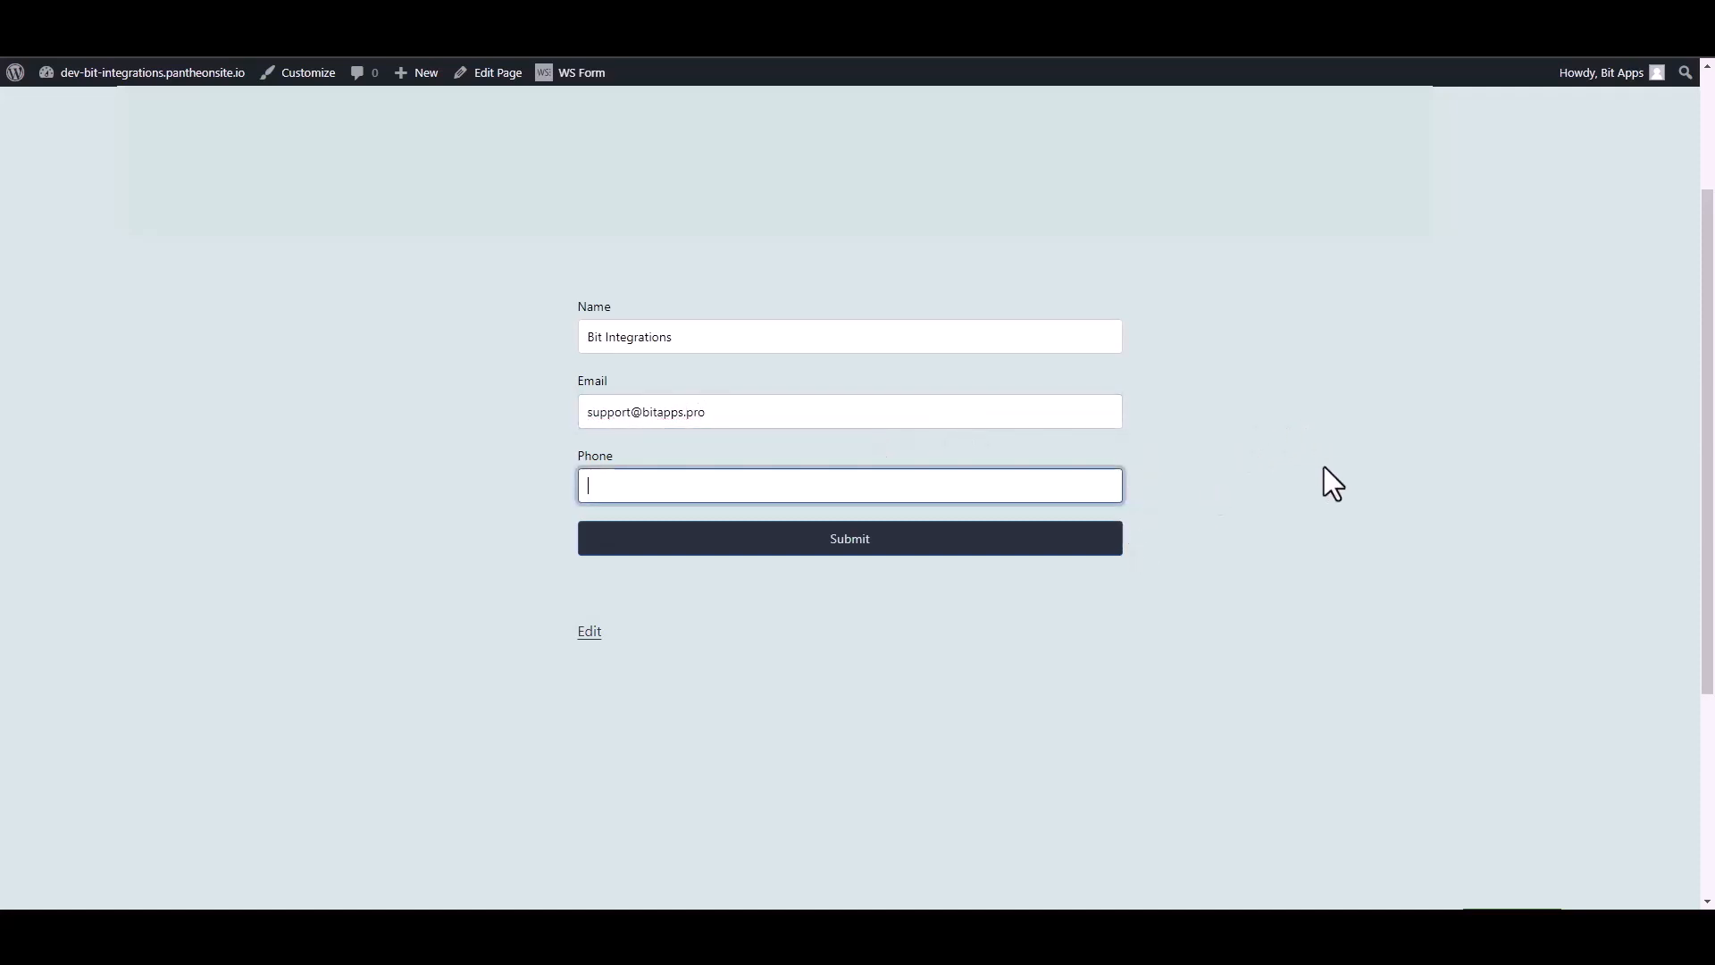
{"action": "type", "text": "444555666"}
{"action": "left_click", "coordinate": [1111, 543]}
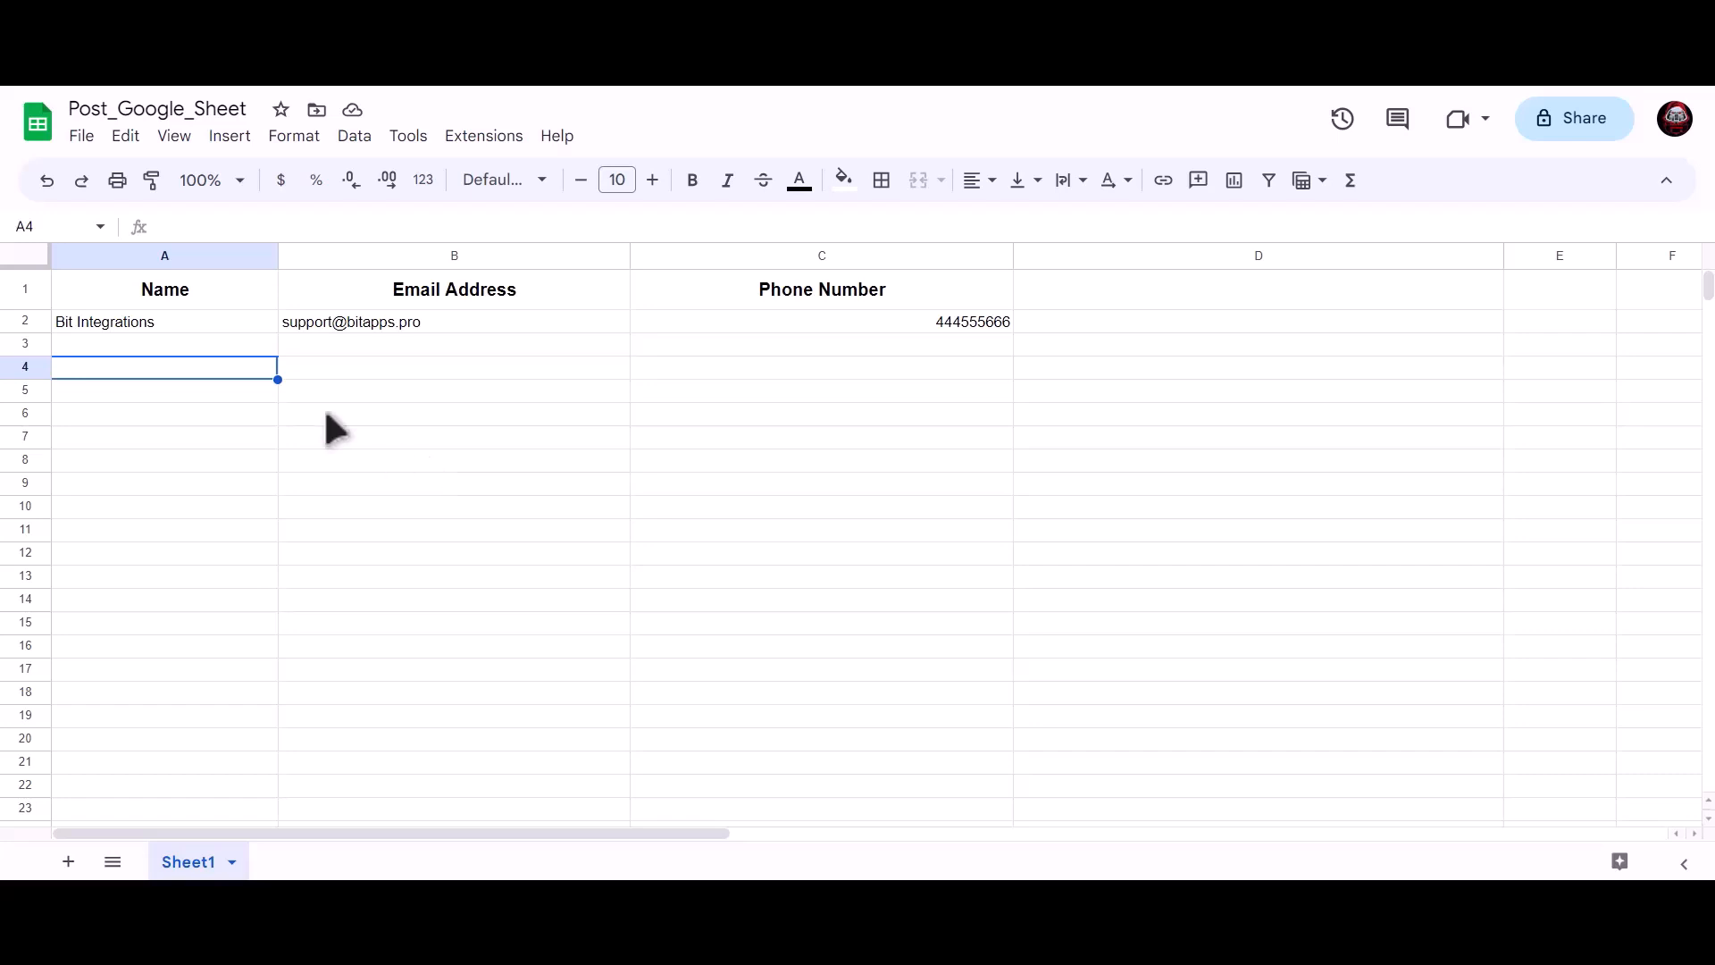
{"action": "left_click", "coordinate": [353, 319]}
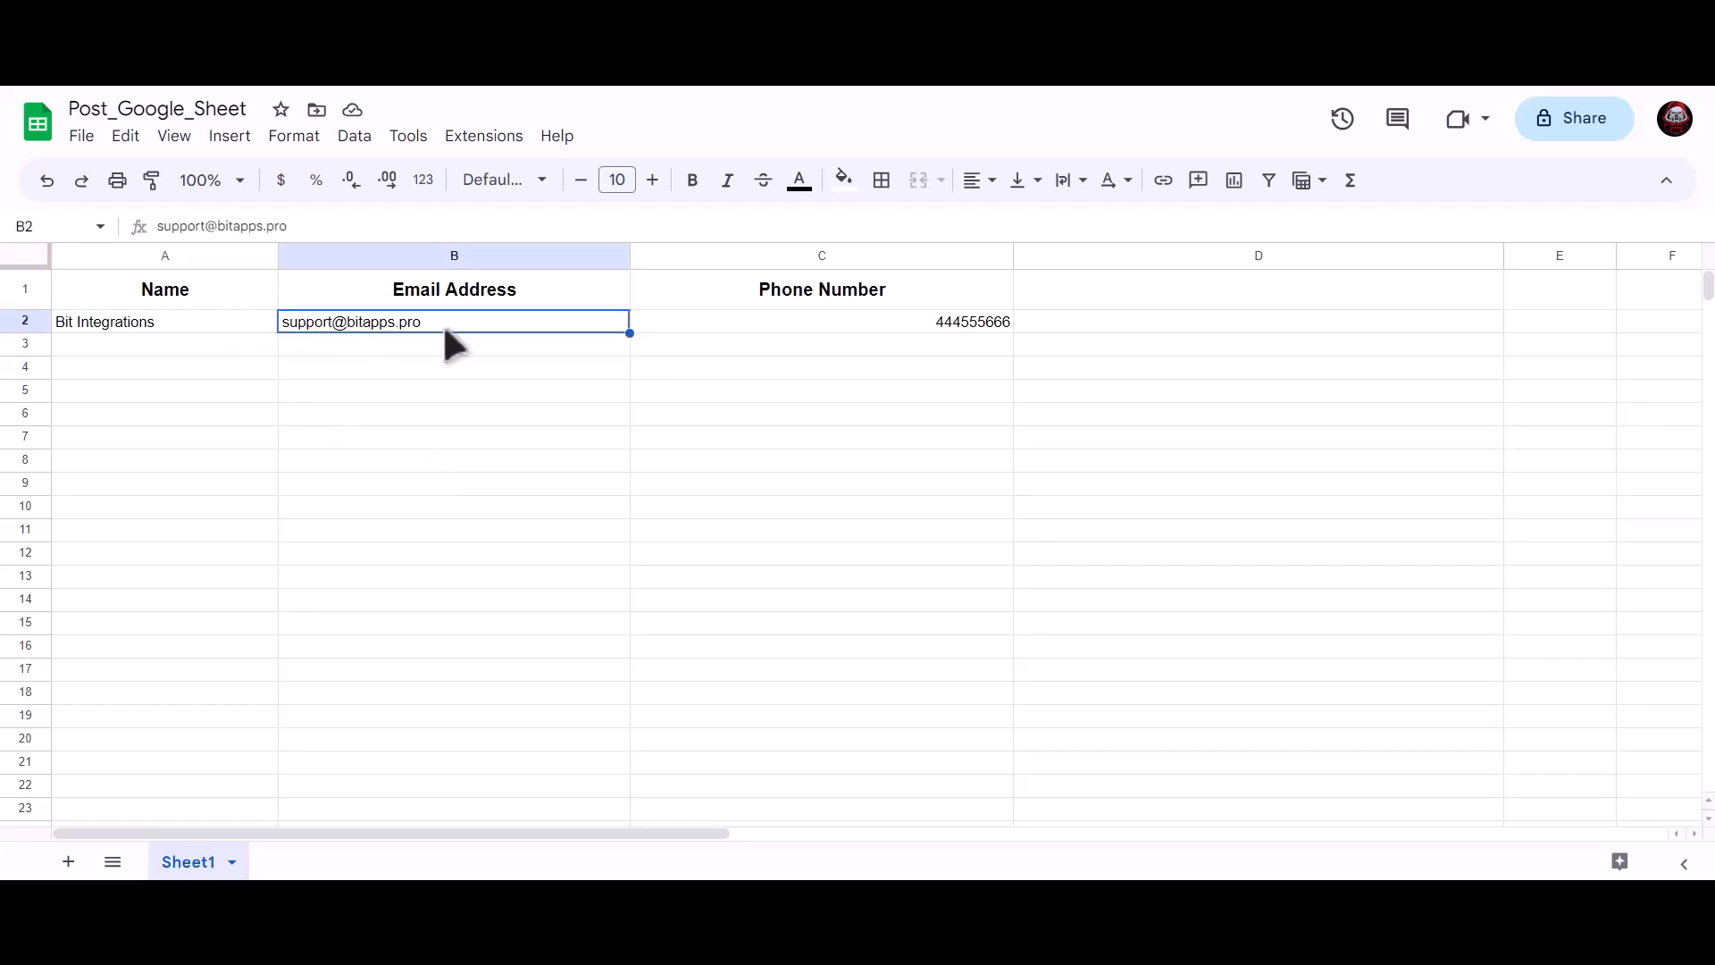
{"action": "left_click", "coordinate": [808, 322]}
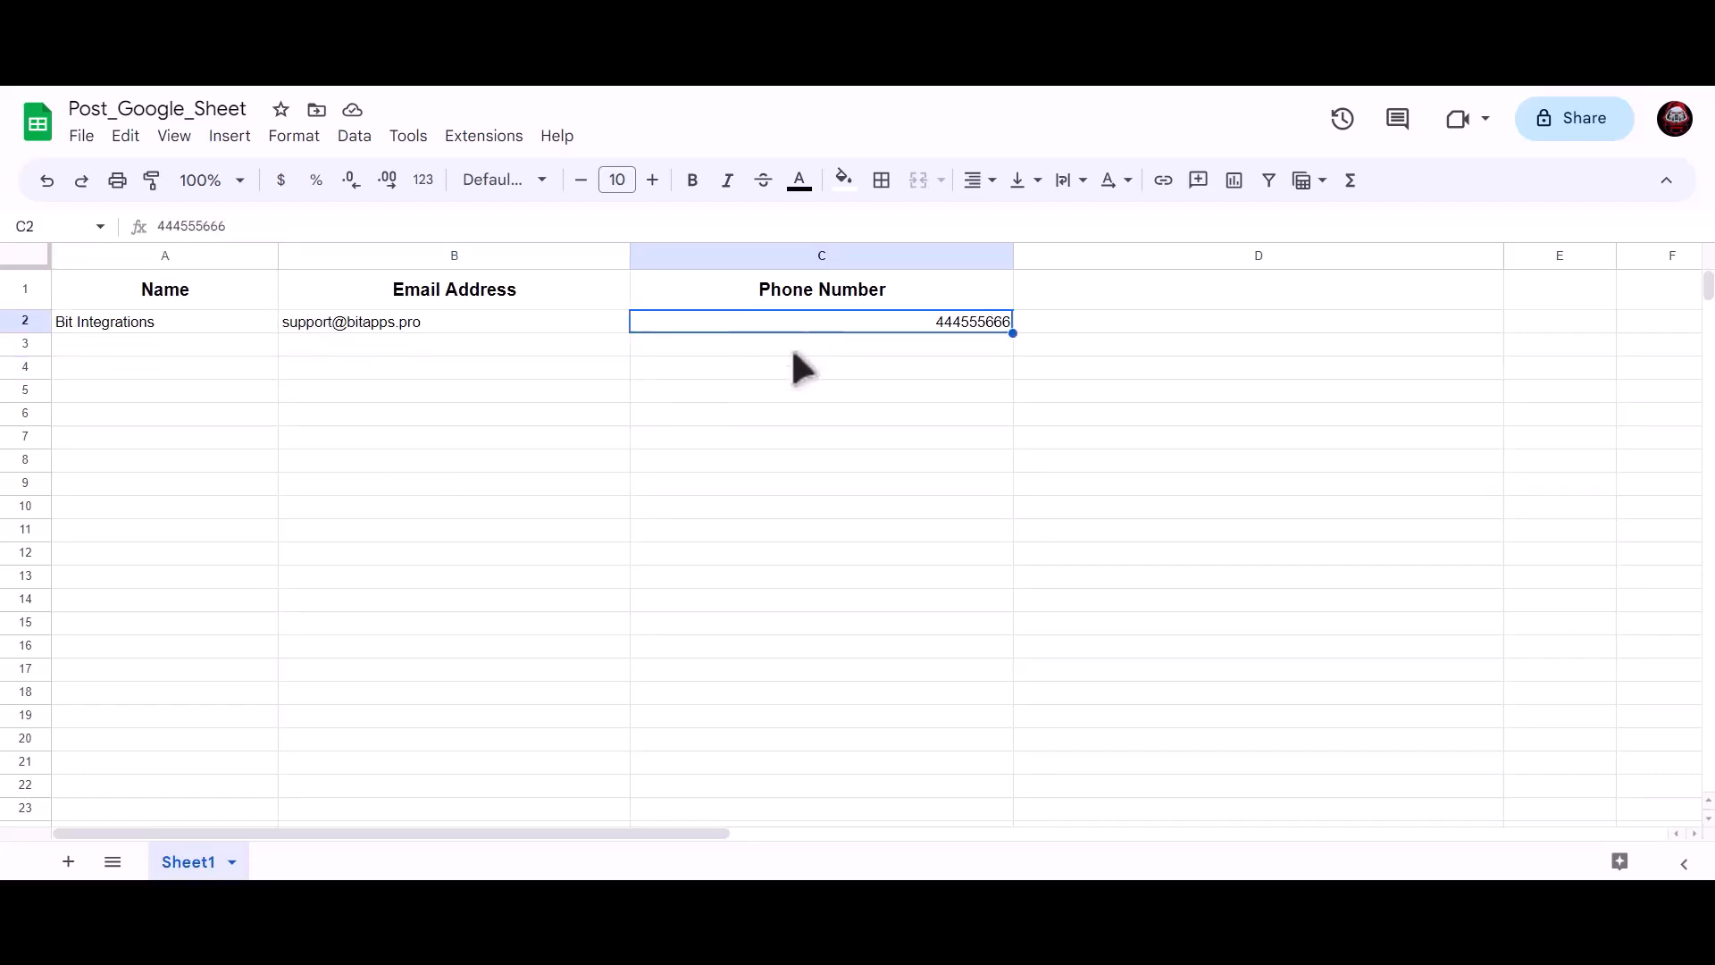
{"action": "left_click", "coordinate": [502, 420]}
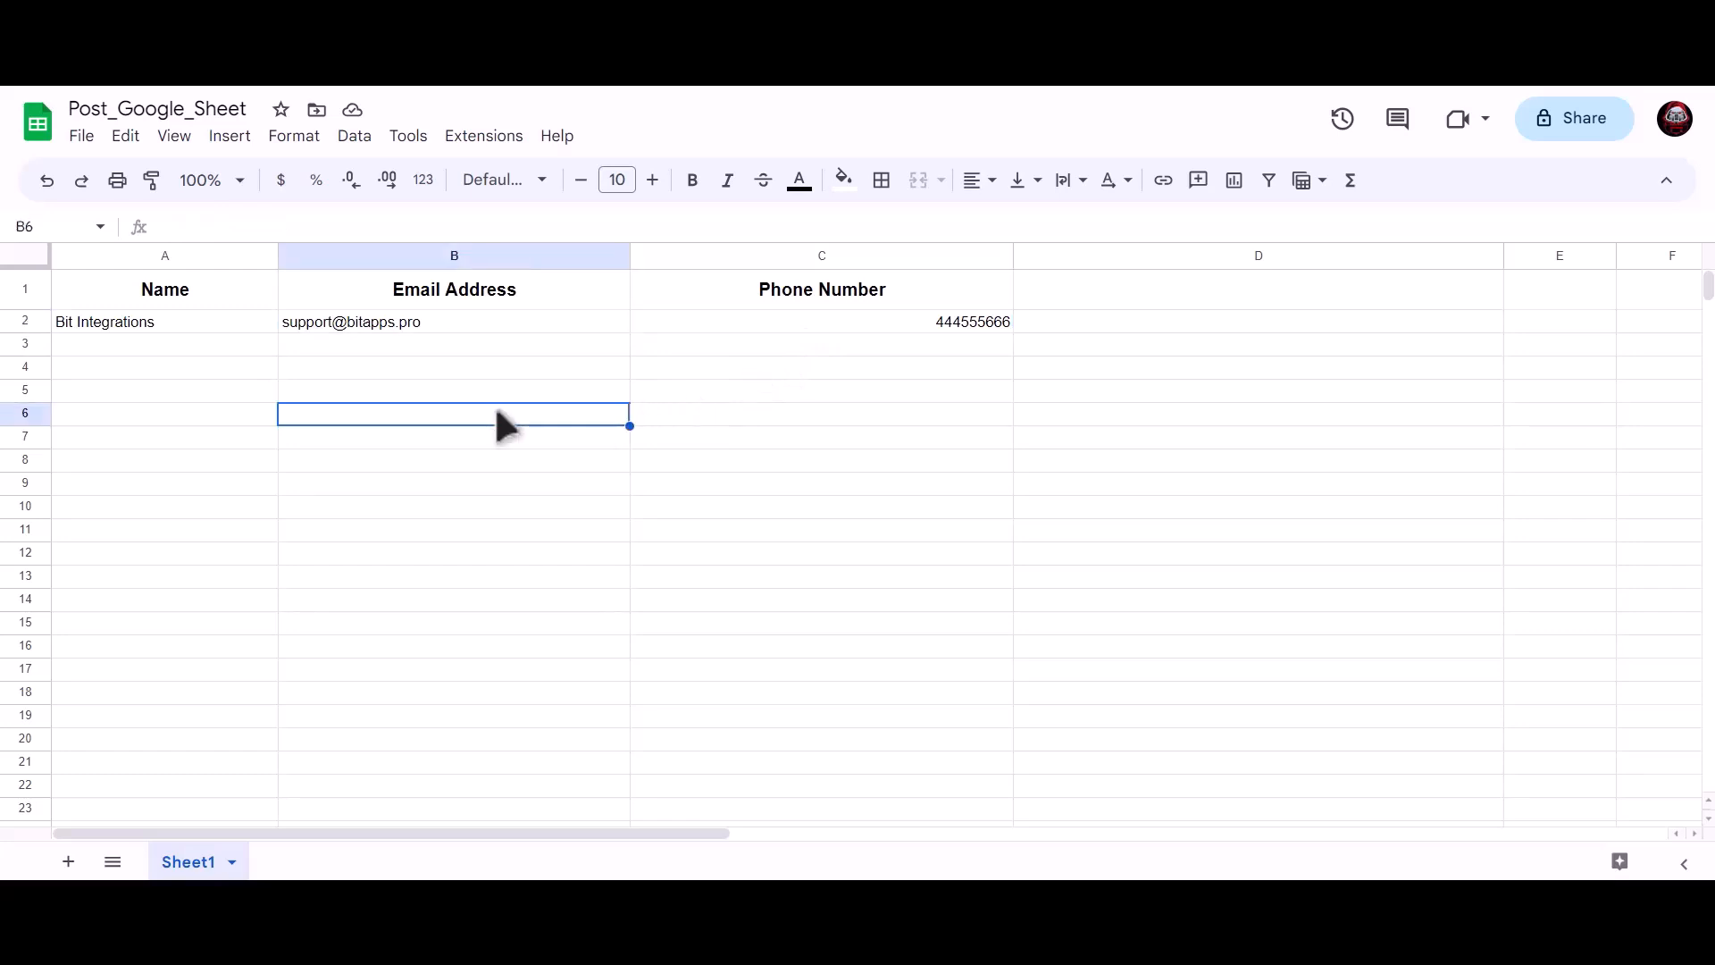